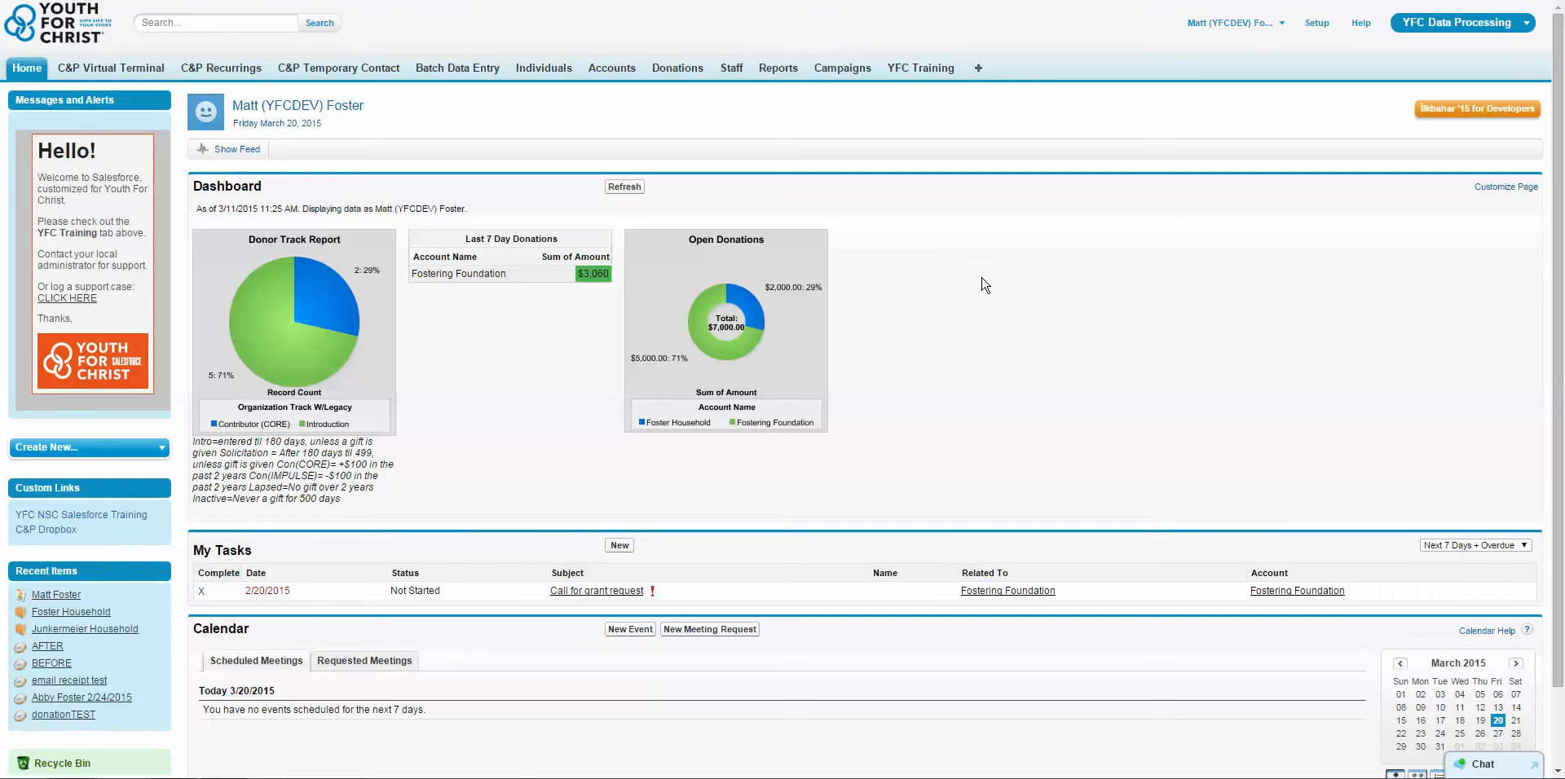
Open the (YFC v1.1) Organization Track report from the YFC Development/Executive reports folder.
{"action": "left_click", "coordinate": [780, 71]}
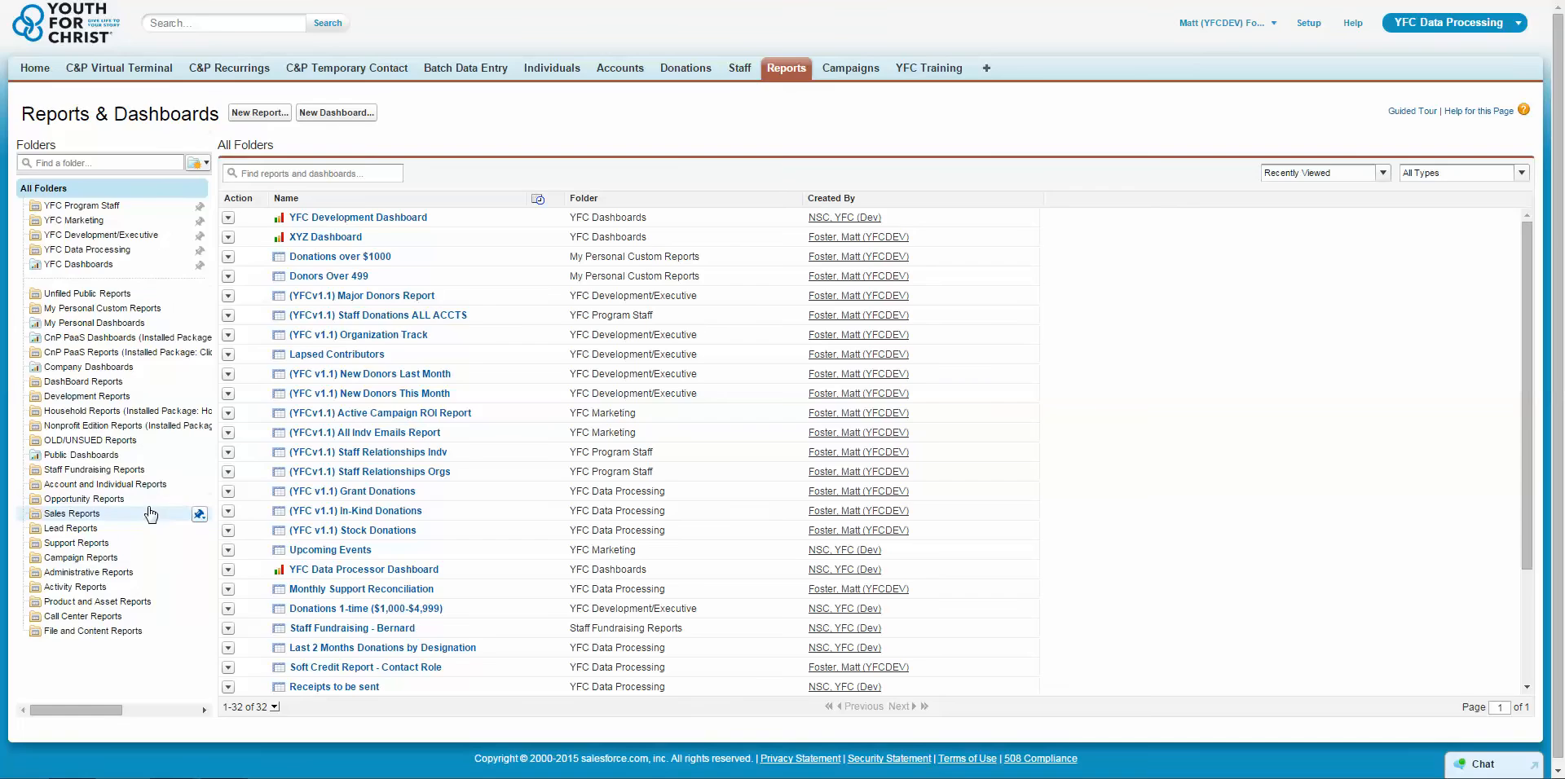
{"action": "left_click", "coordinate": [200, 517]}
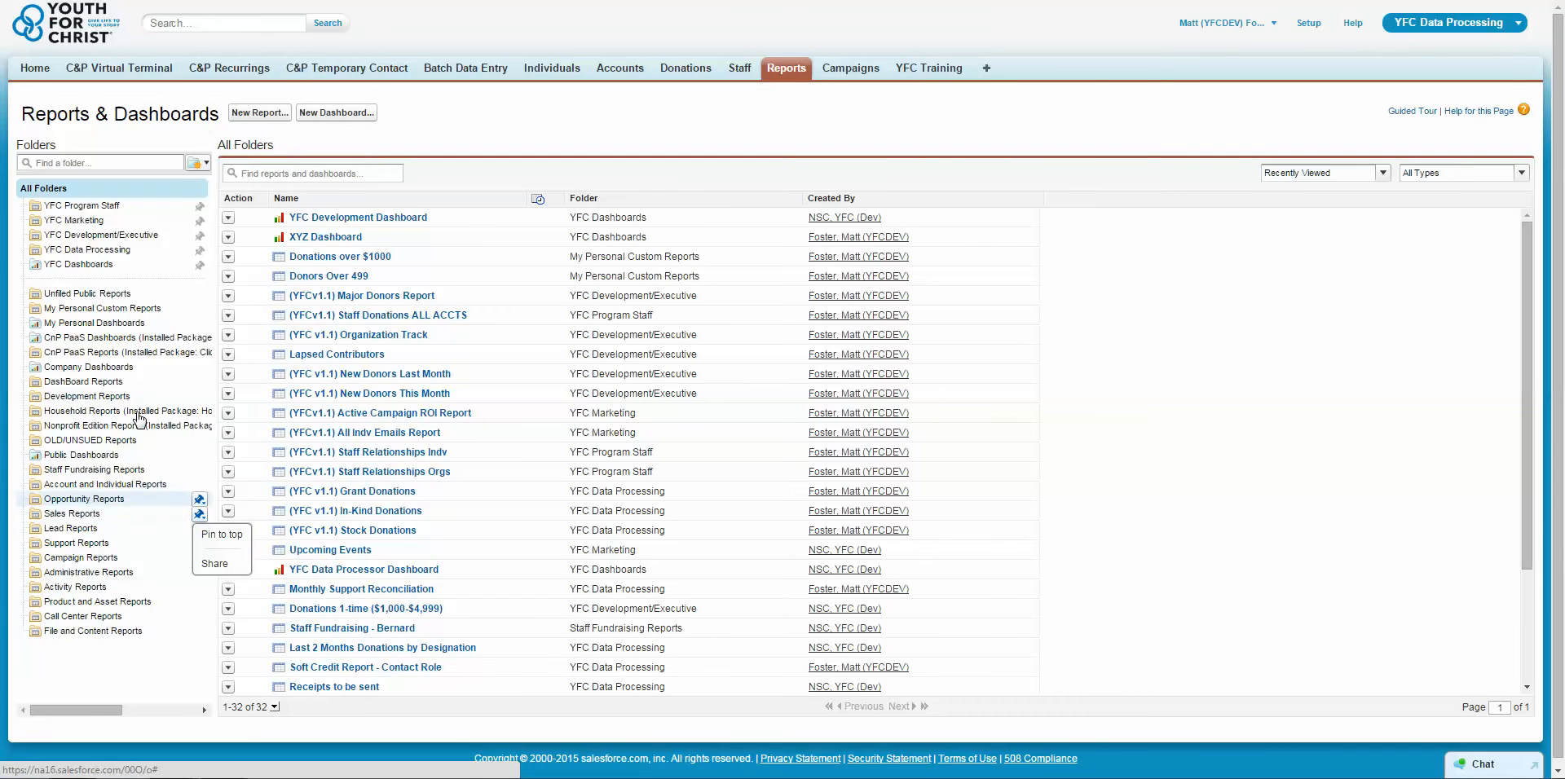
{"action": "left_click", "coordinate": [97, 237]}
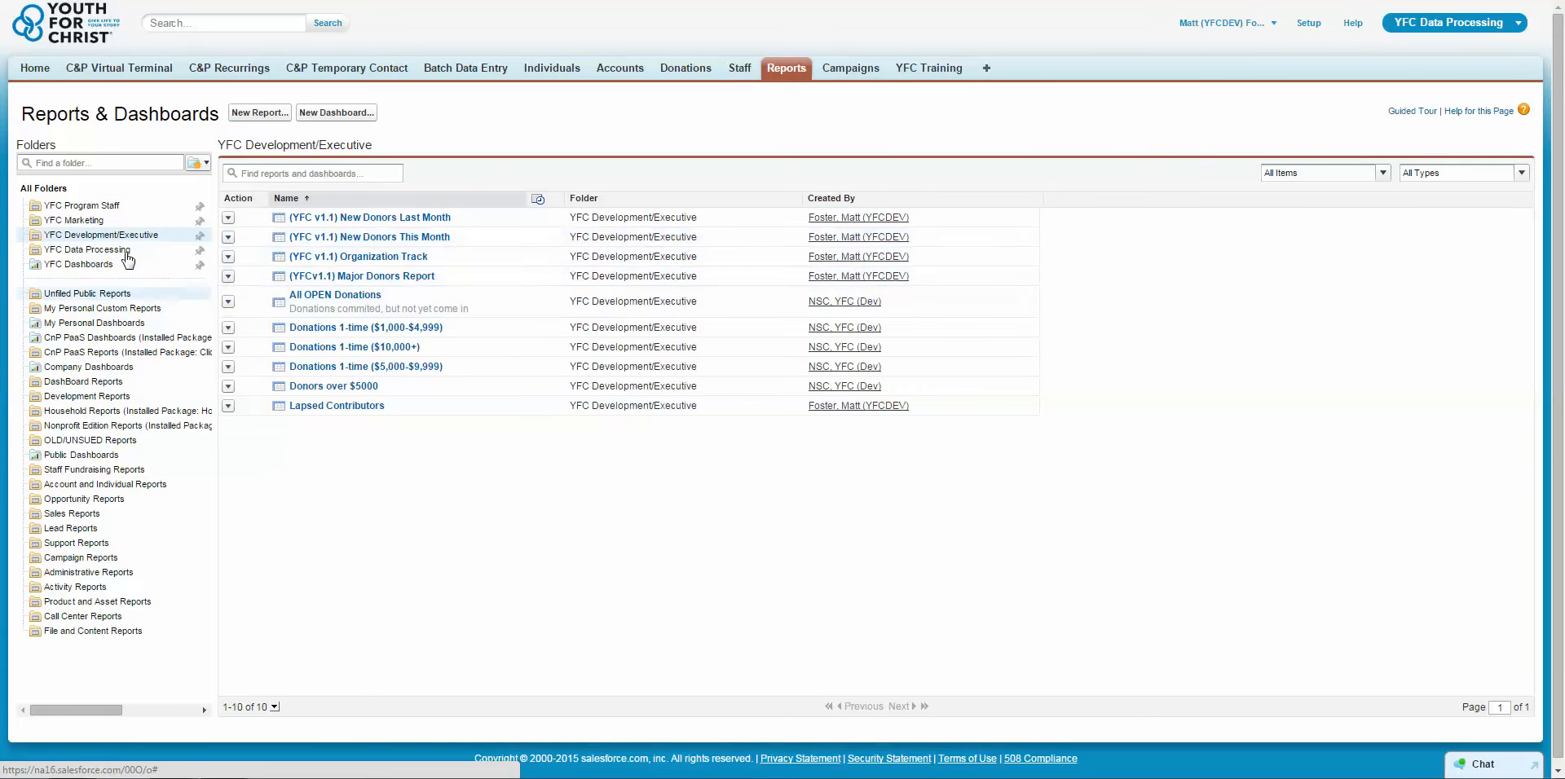
{"action": "left_click", "coordinate": [91, 248]}
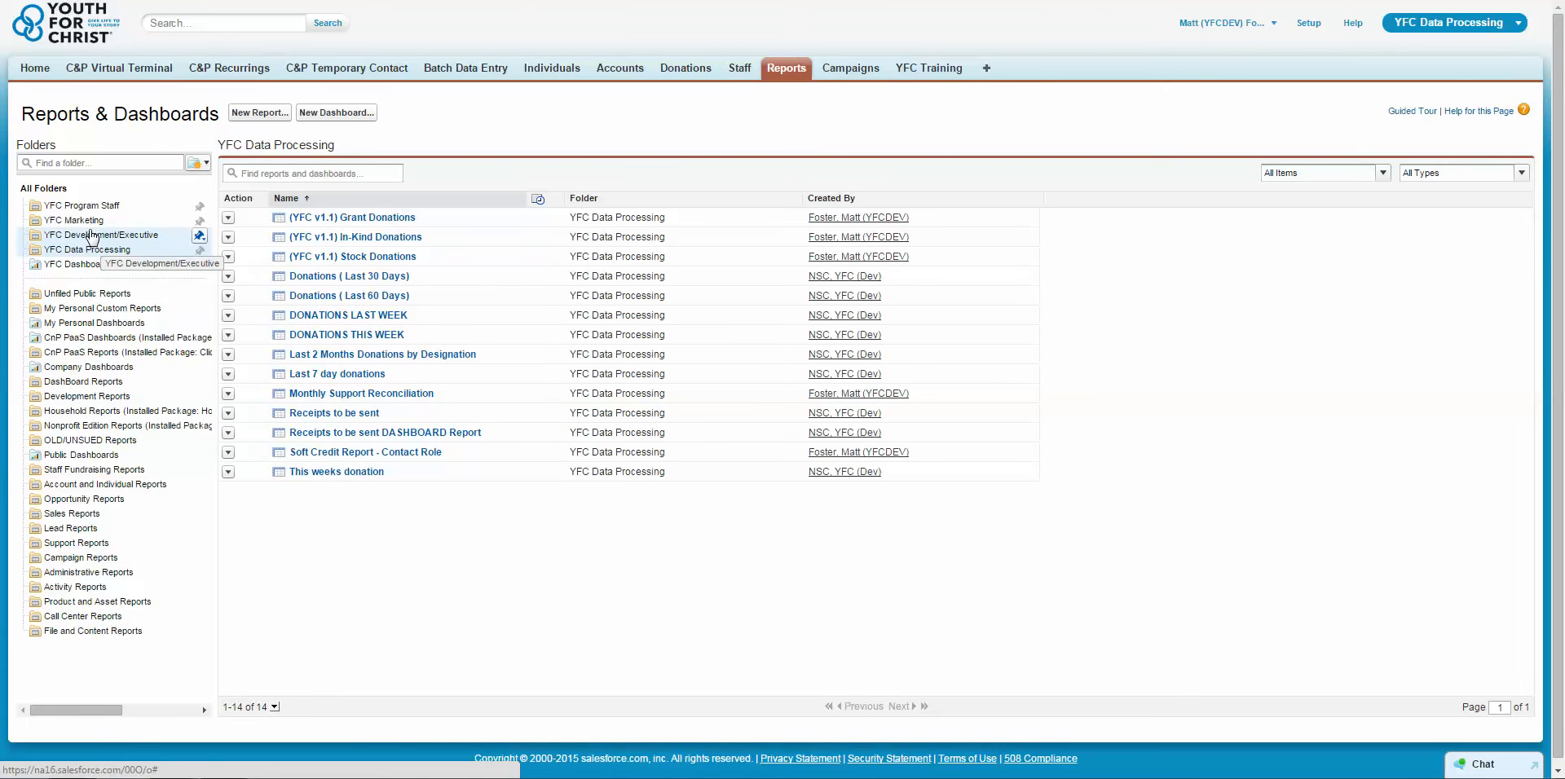
{"action": "left_click", "coordinate": [90, 237]}
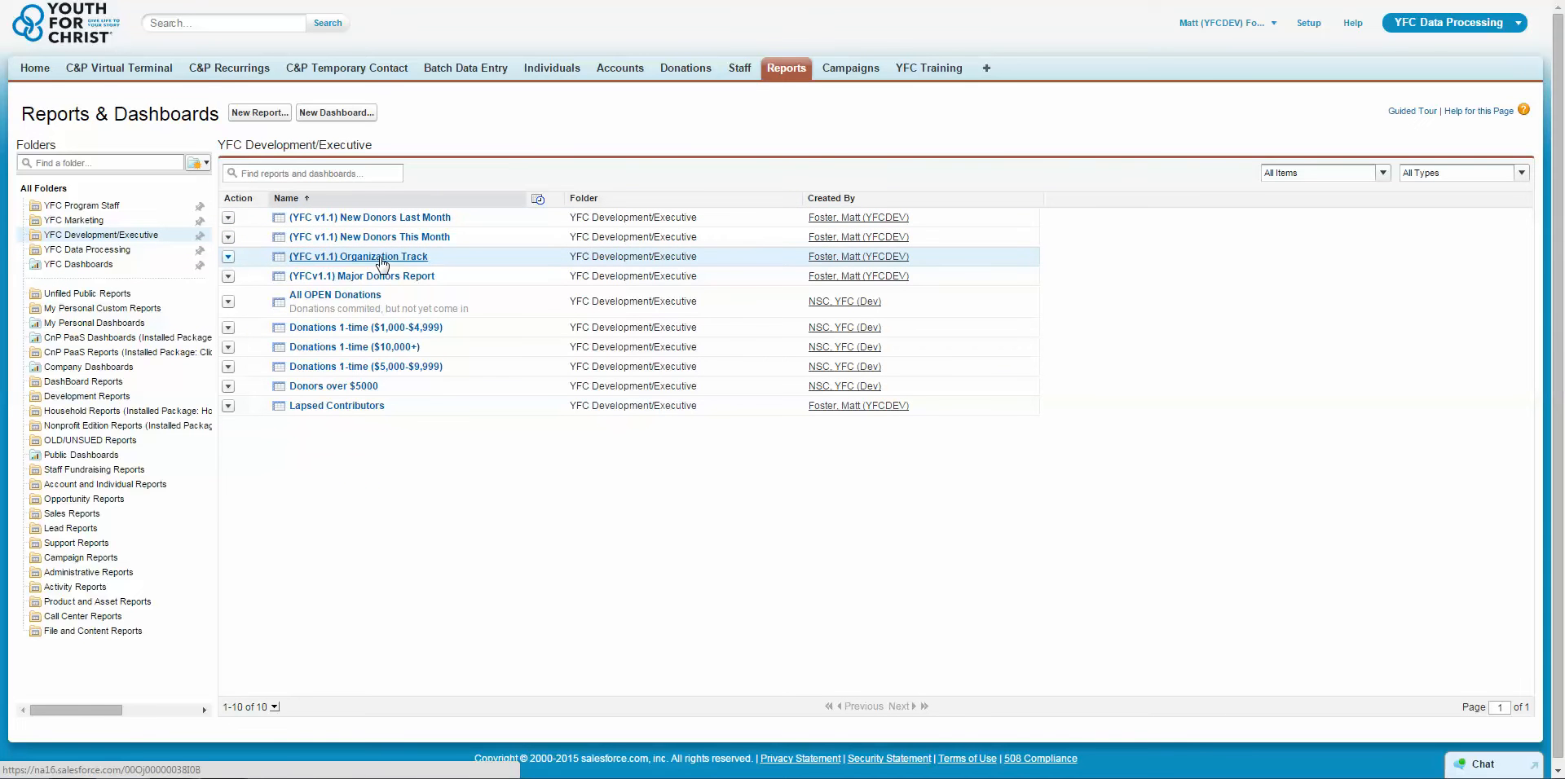
{"action": "left_click", "coordinate": [382, 259]}
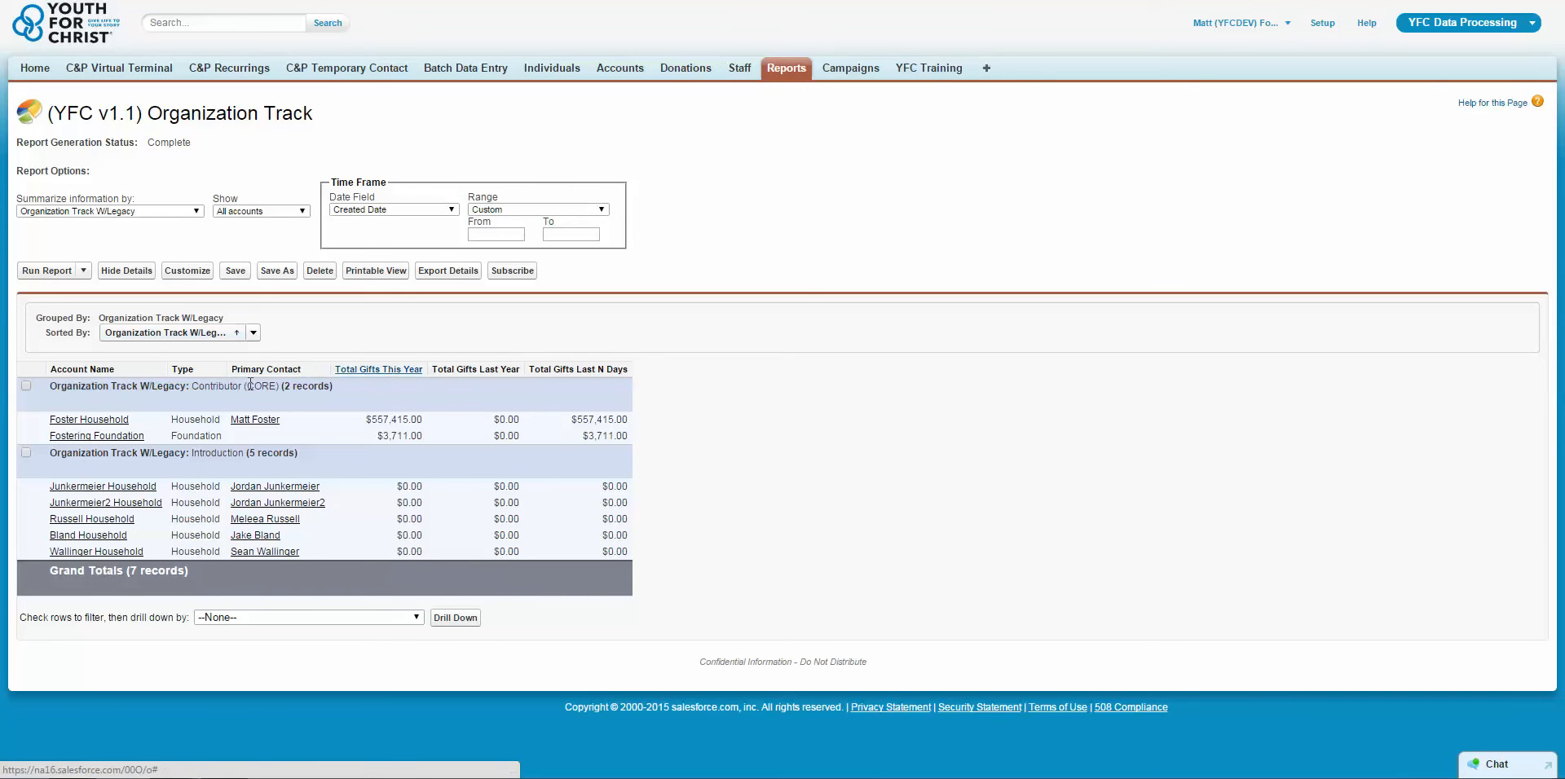
Review the Time Frame's Date Field options in the Organization Track report, keeping Created Date.
{"action": "left_click", "coordinate": [36, 69]}
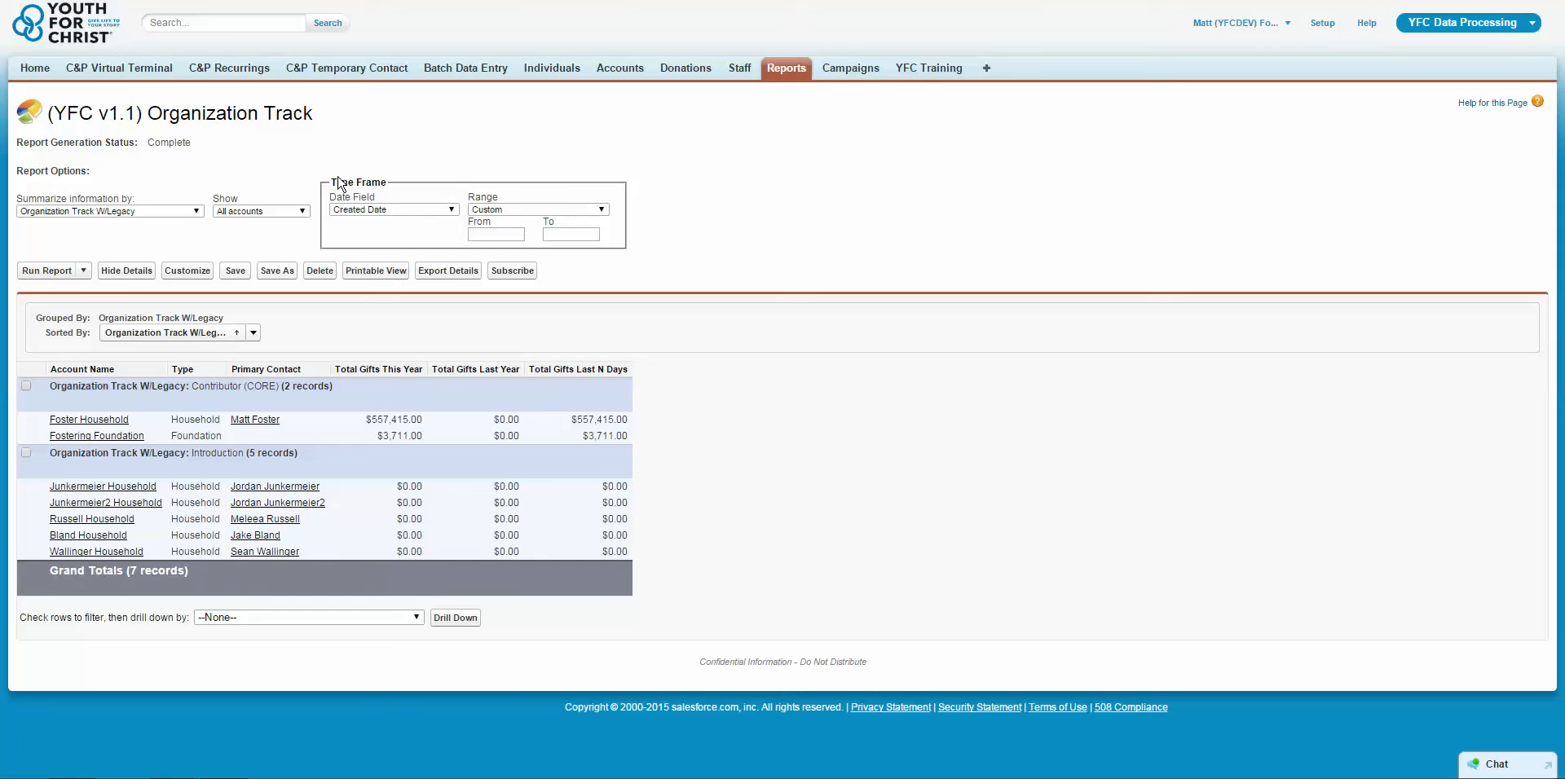
{"action": "left_click_drag", "start_coordinate": [332, 183], "coordinate": [380, 183]}
{"action": "left_click", "coordinate": [447, 162]}
{"action": "left_click", "coordinate": [393, 212]}
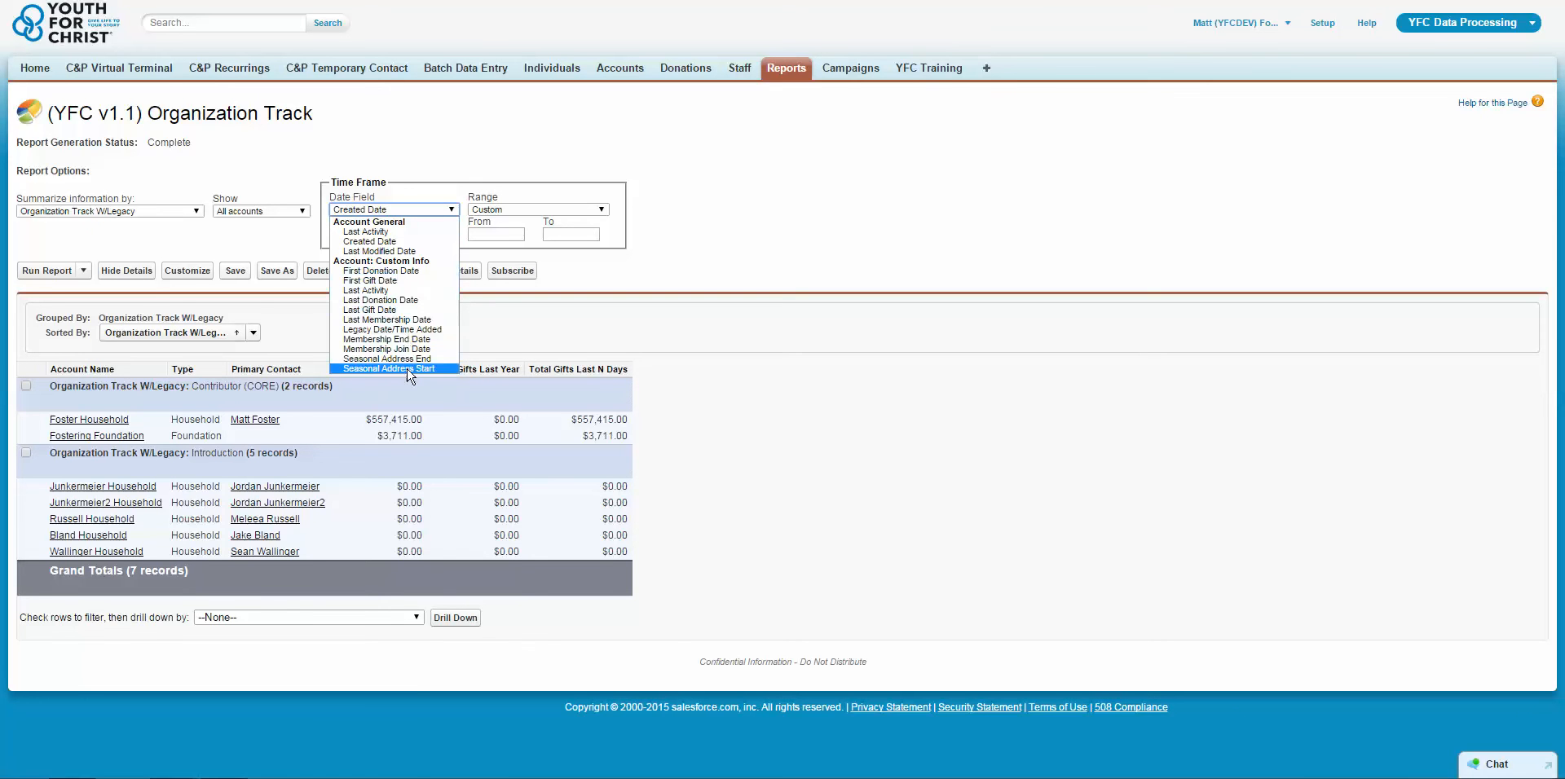
{"action": "left_click", "coordinate": [389, 243]}
{"action": "left_click", "coordinate": [398, 211]}
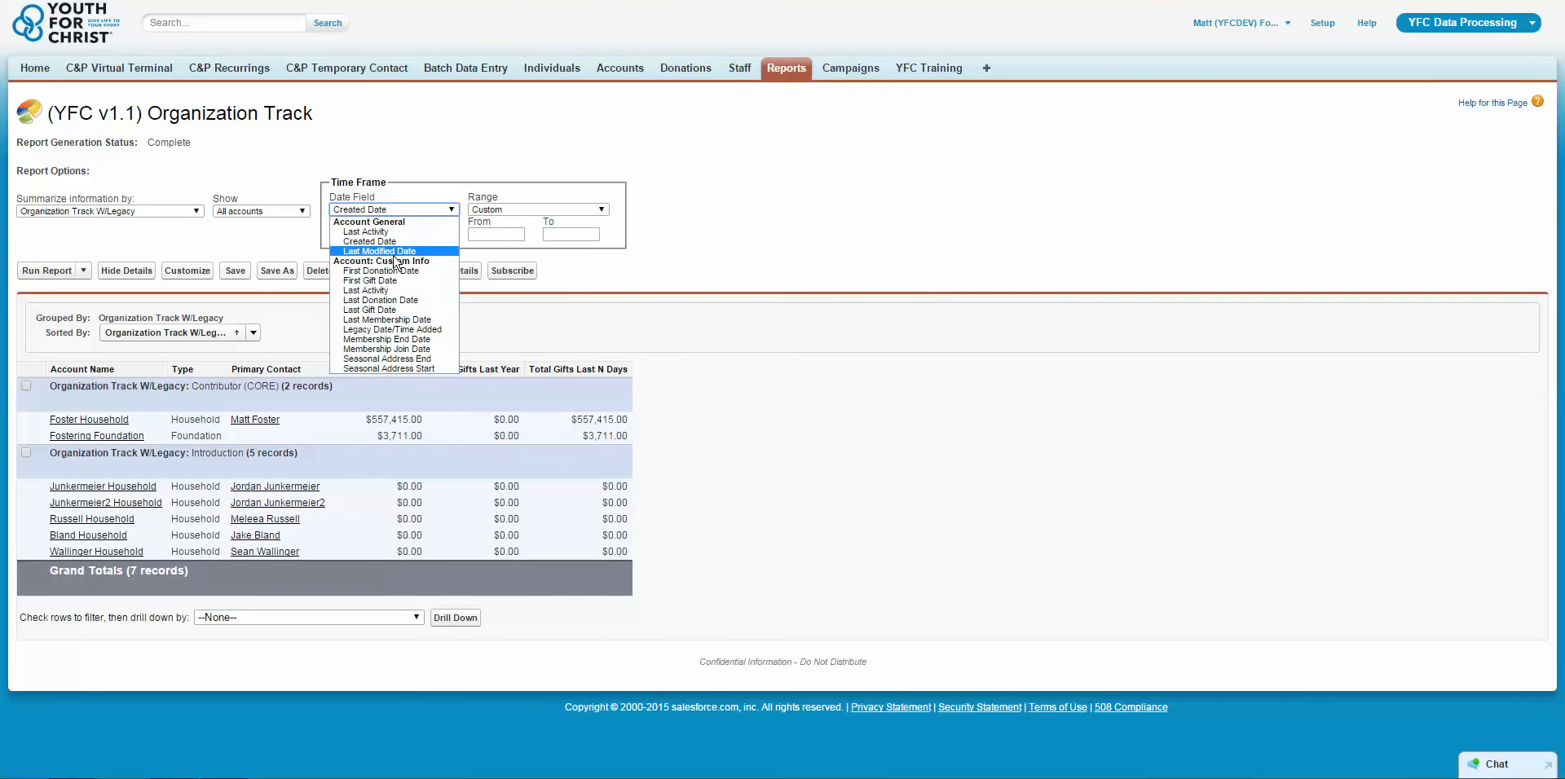
{"action": "key", "text": "Escape"}
Review the available Range options in the report's Time Frame without changing the selection.
{"action": "left_click", "coordinate": [542, 210]}
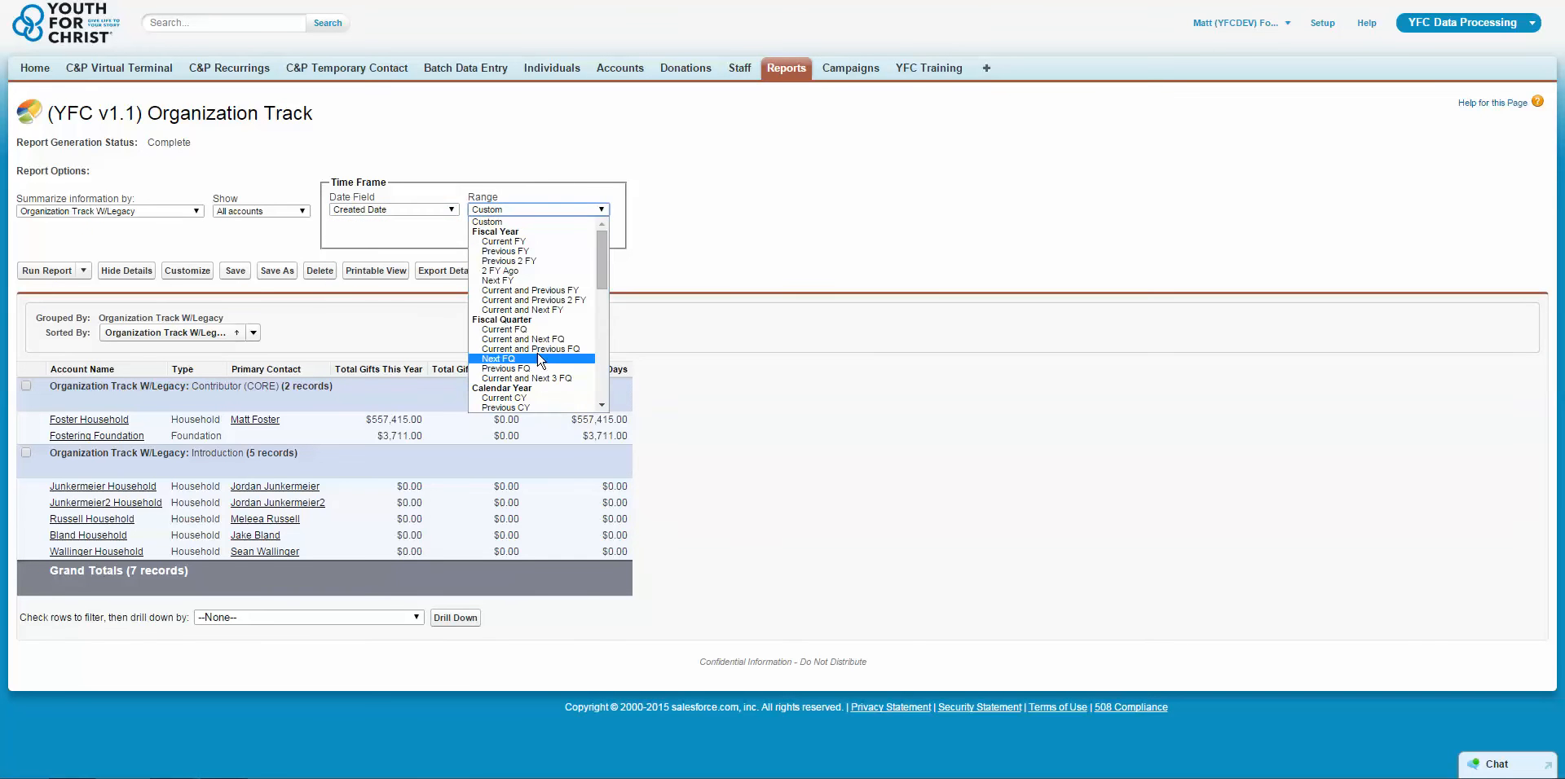
{"action": "key", "text": "Escape"}
{"action": "left_click_drag", "start_coordinate": [339, 182], "coordinate": [640, 219]}
{"action": "left_click", "coordinate": [706, 218]}
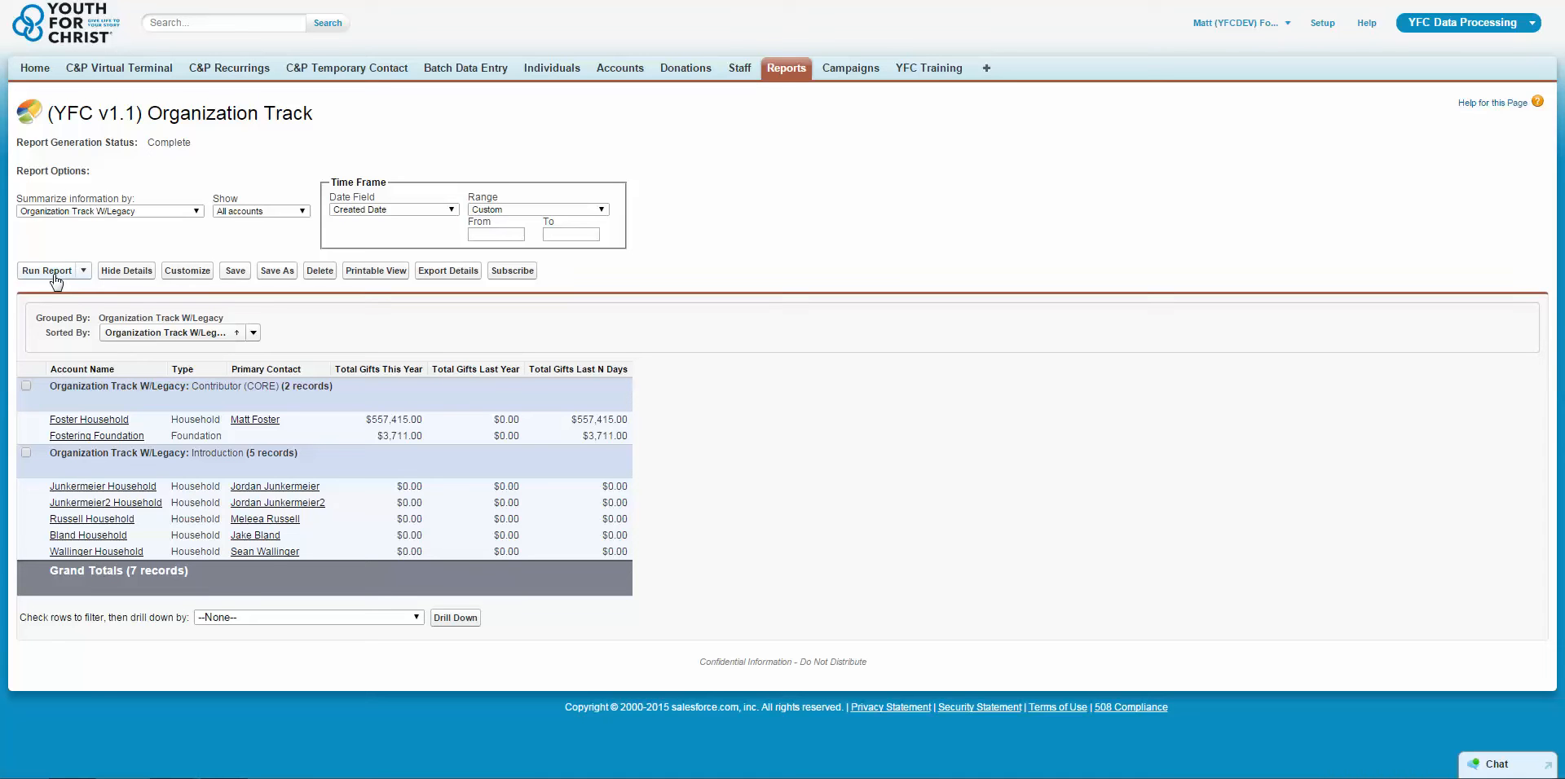
Hide the report's record details and show them again.
{"action": "left_click", "coordinate": [122, 277]}
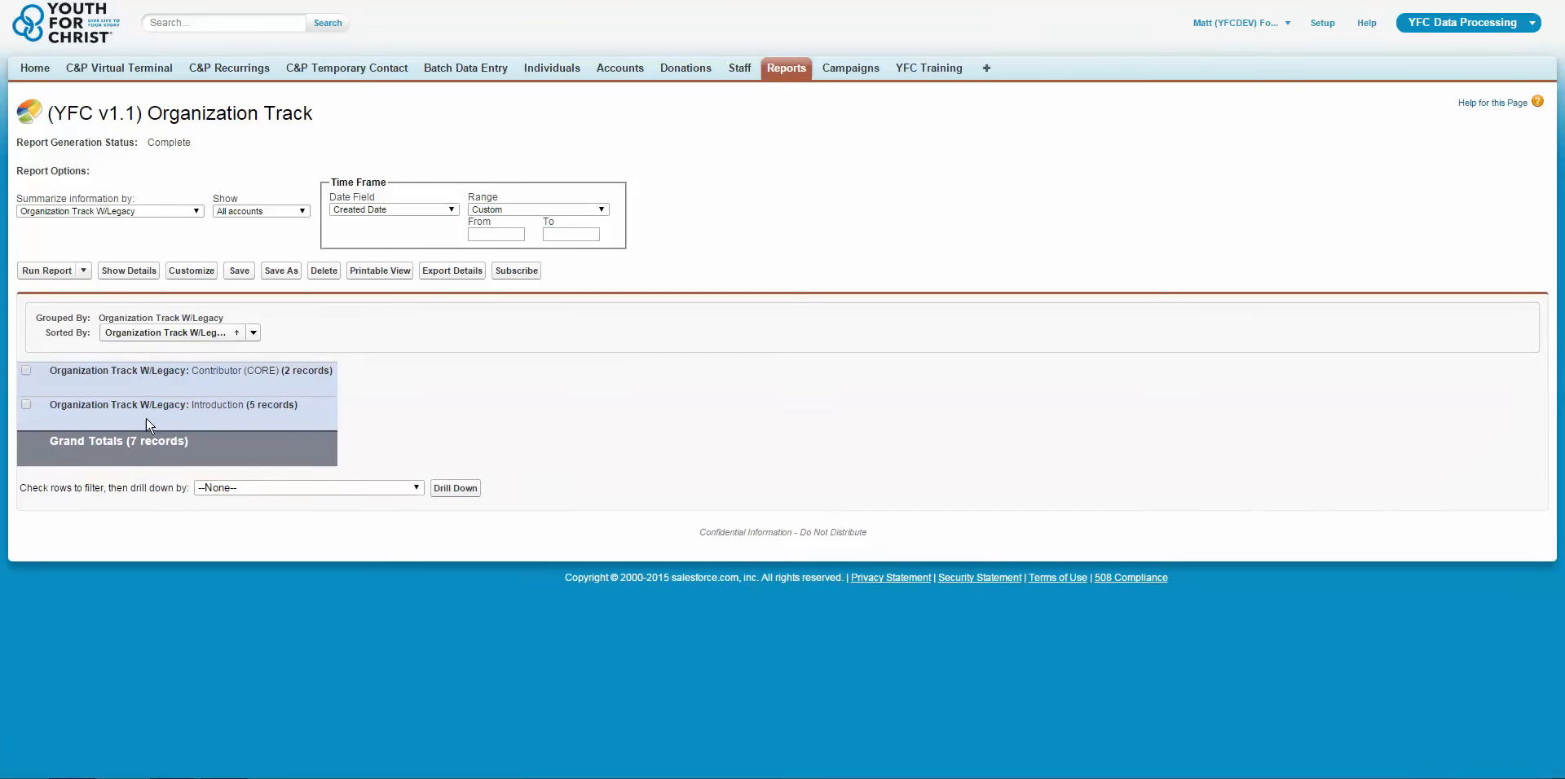
{"action": "left_click", "coordinate": [127, 277]}
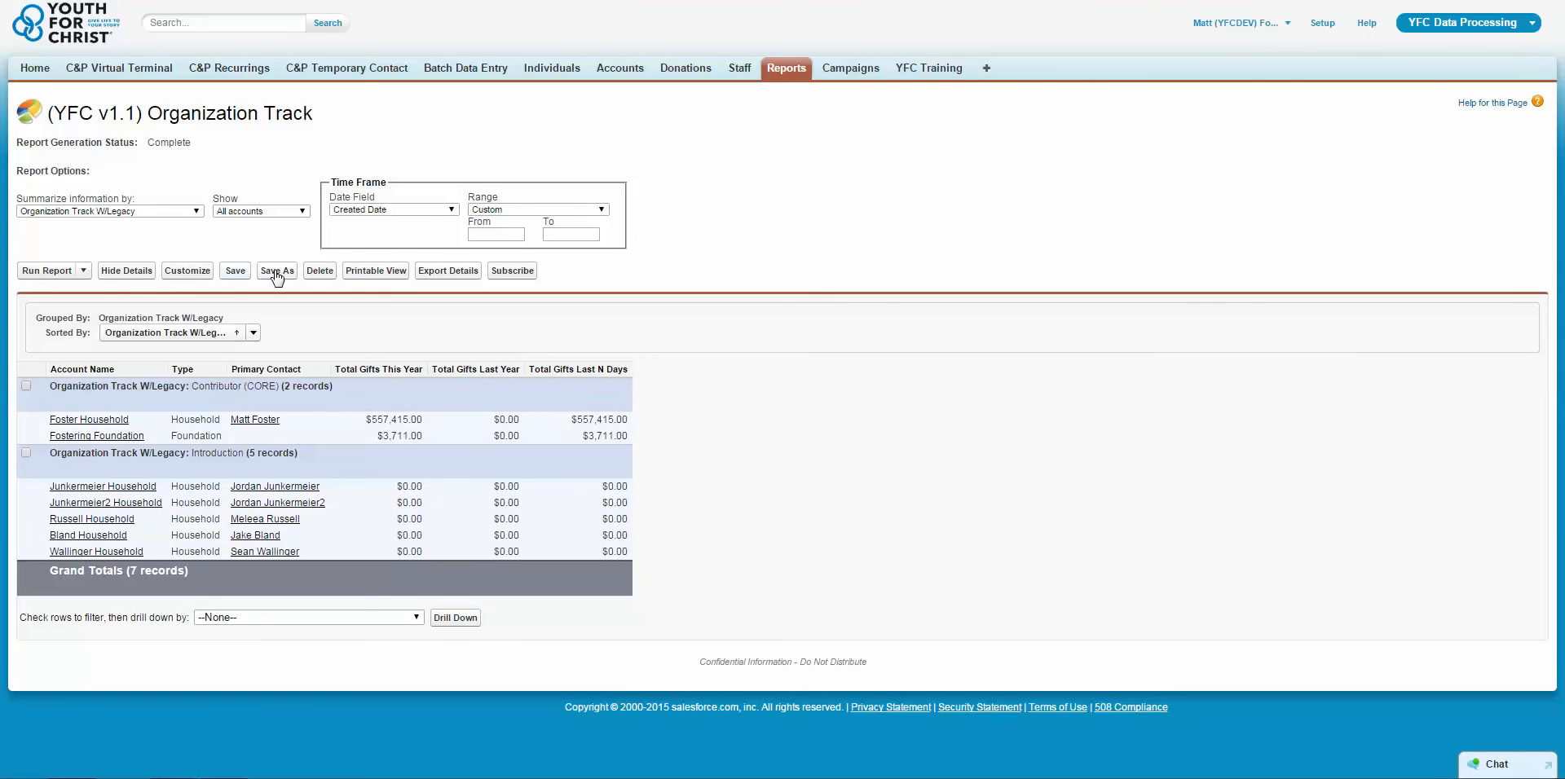
Review the file format choices for exporting the report details, and return to the report without exporting.
{"action": "left_click", "coordinate": [450, 273]}
{"action": "left_click", "coordinate": [459, 278]}
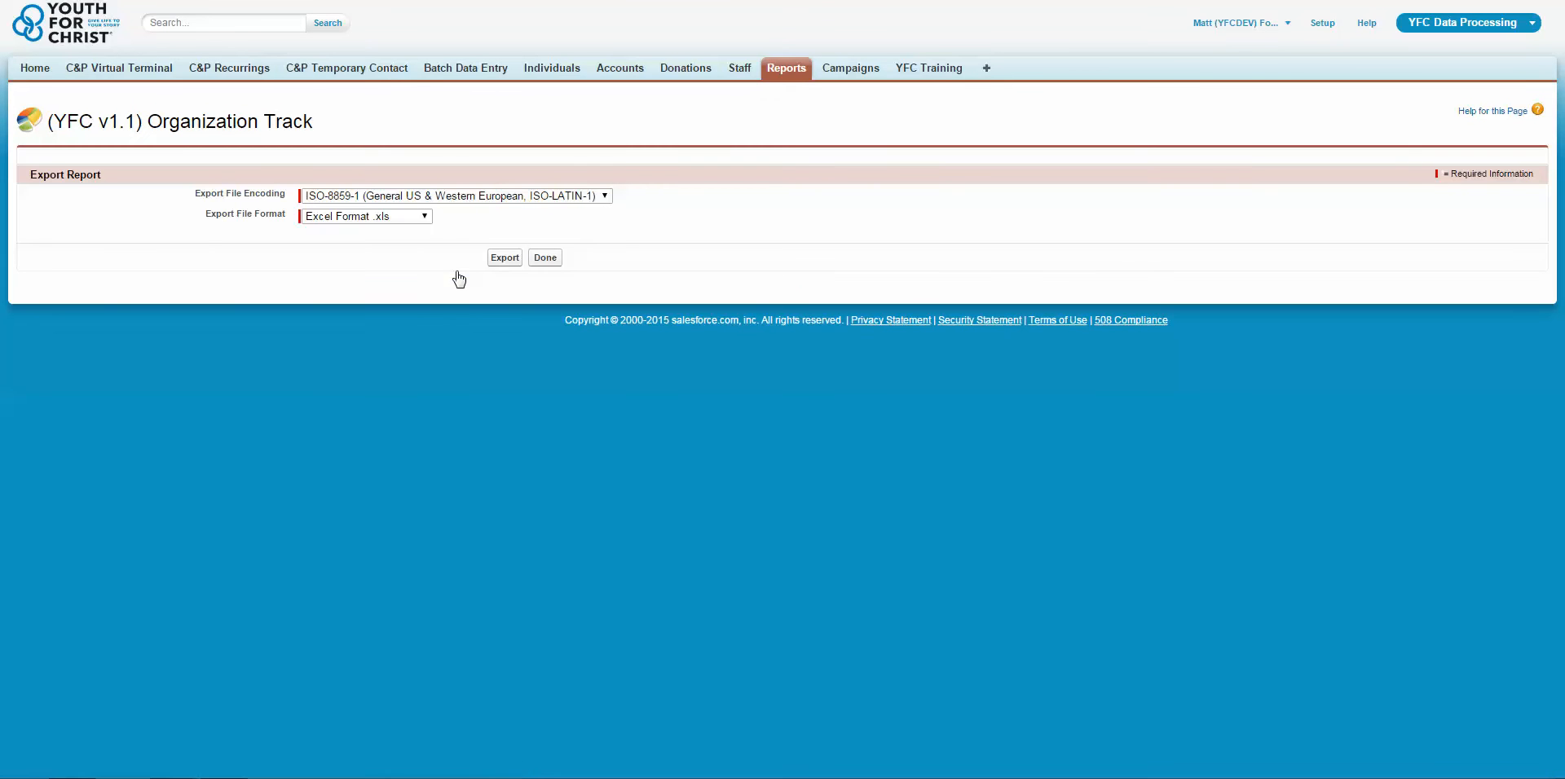
{"action": "left_click", "coordinate": [365, 217]}
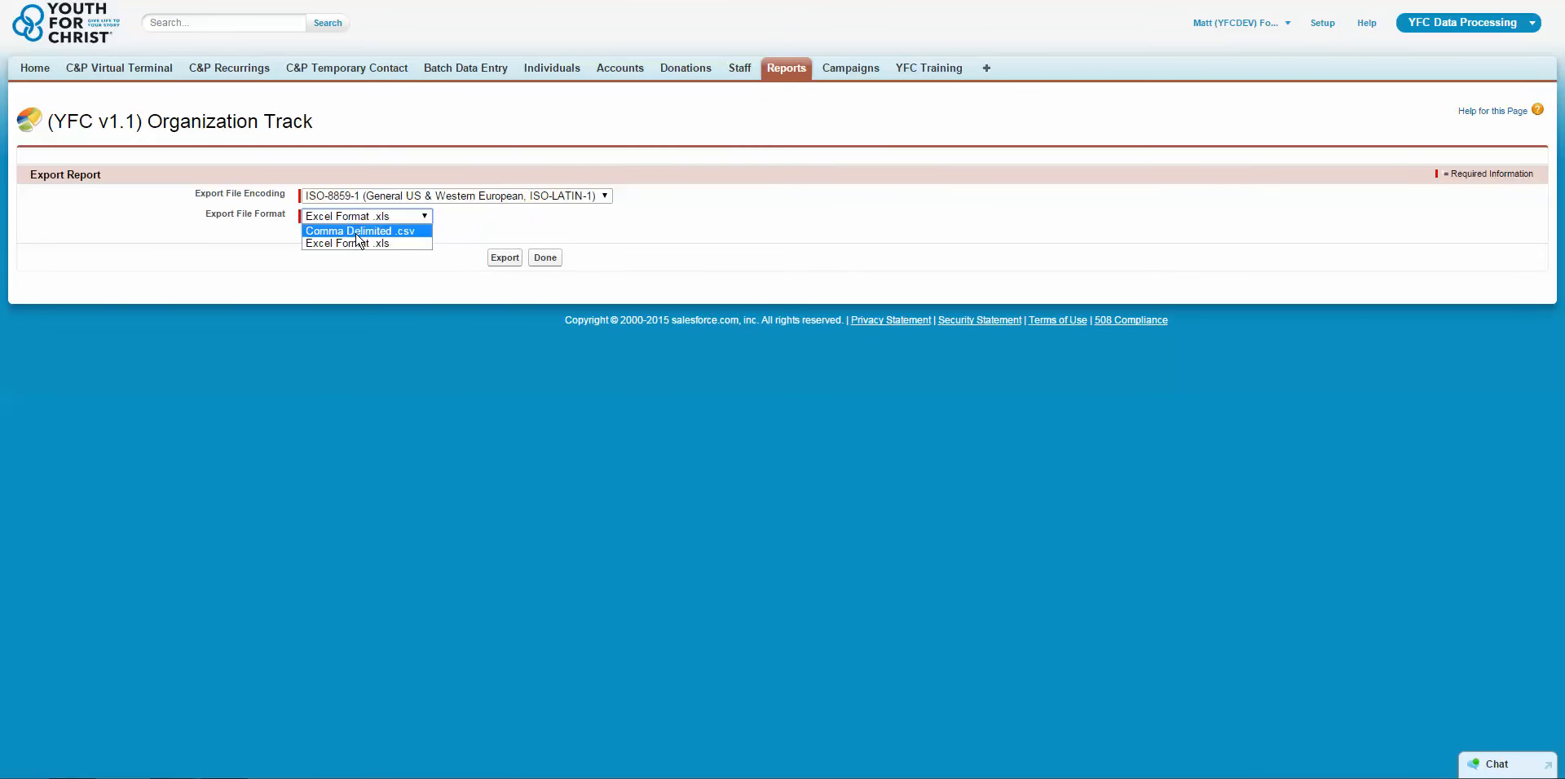
{"action": "left_click", "coordinate": [547, 260]}
{"action": "left_click", "coordinate": [547, 259]}
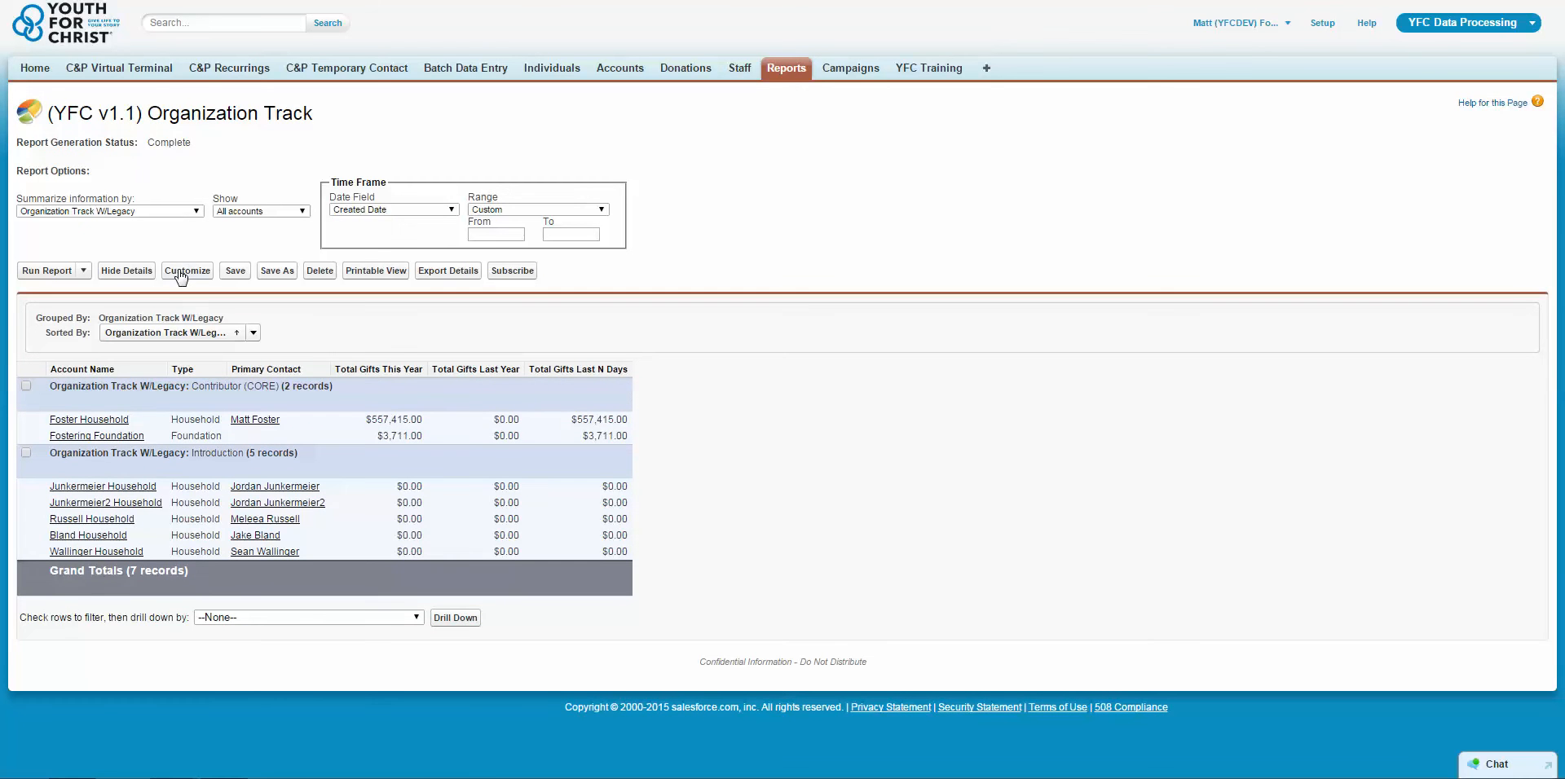
Open the Organization Track report for customizing and review the account scope options of its Show filter.
{"action": "left_click", "coordinate": [181, 277]}
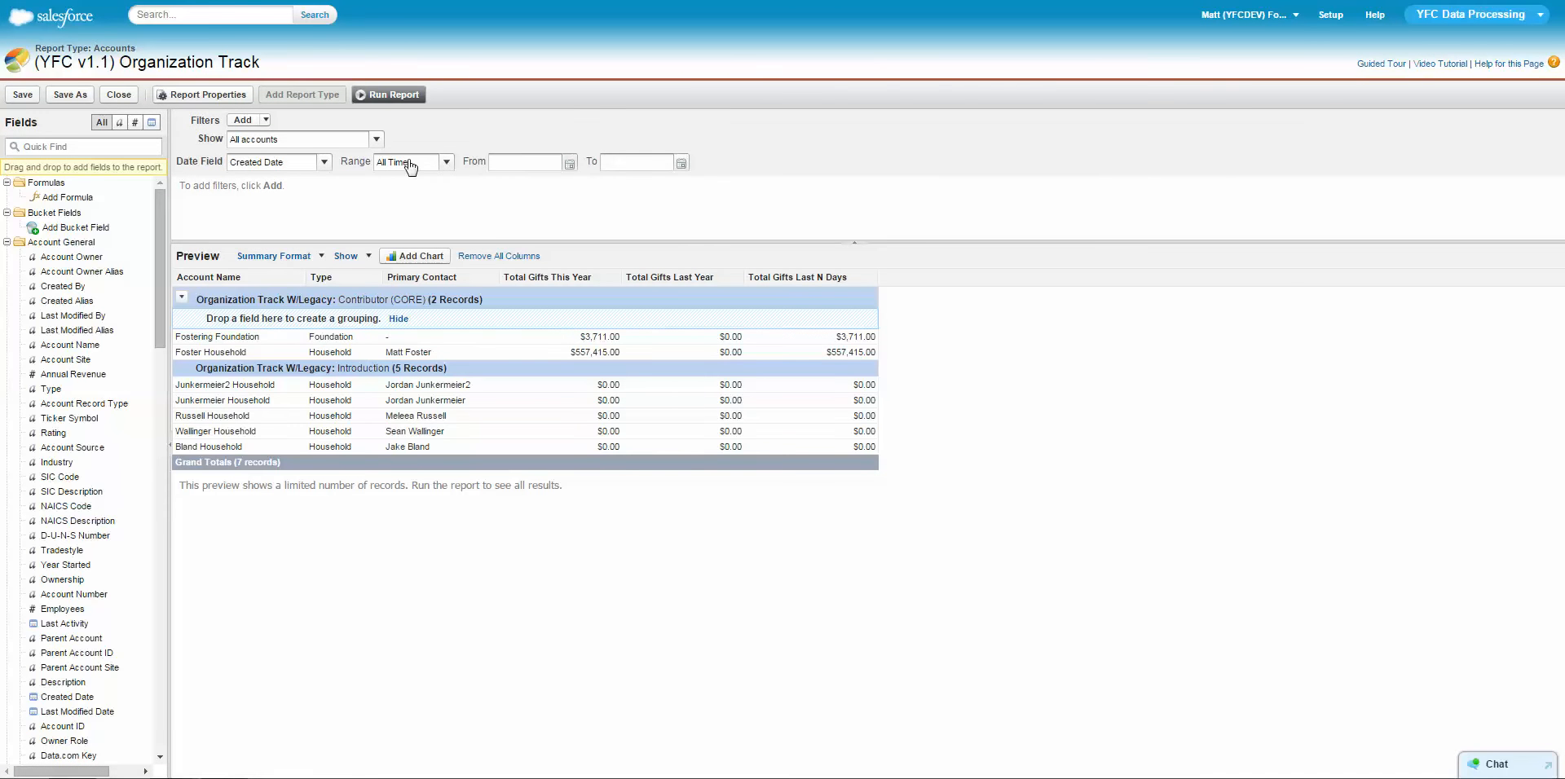
{"action": "left_click_drag", "start_coordinate": [190, 131], "coordinate": [769, 180]}
{"action": "left_click", "coordinate": [375, 140]}
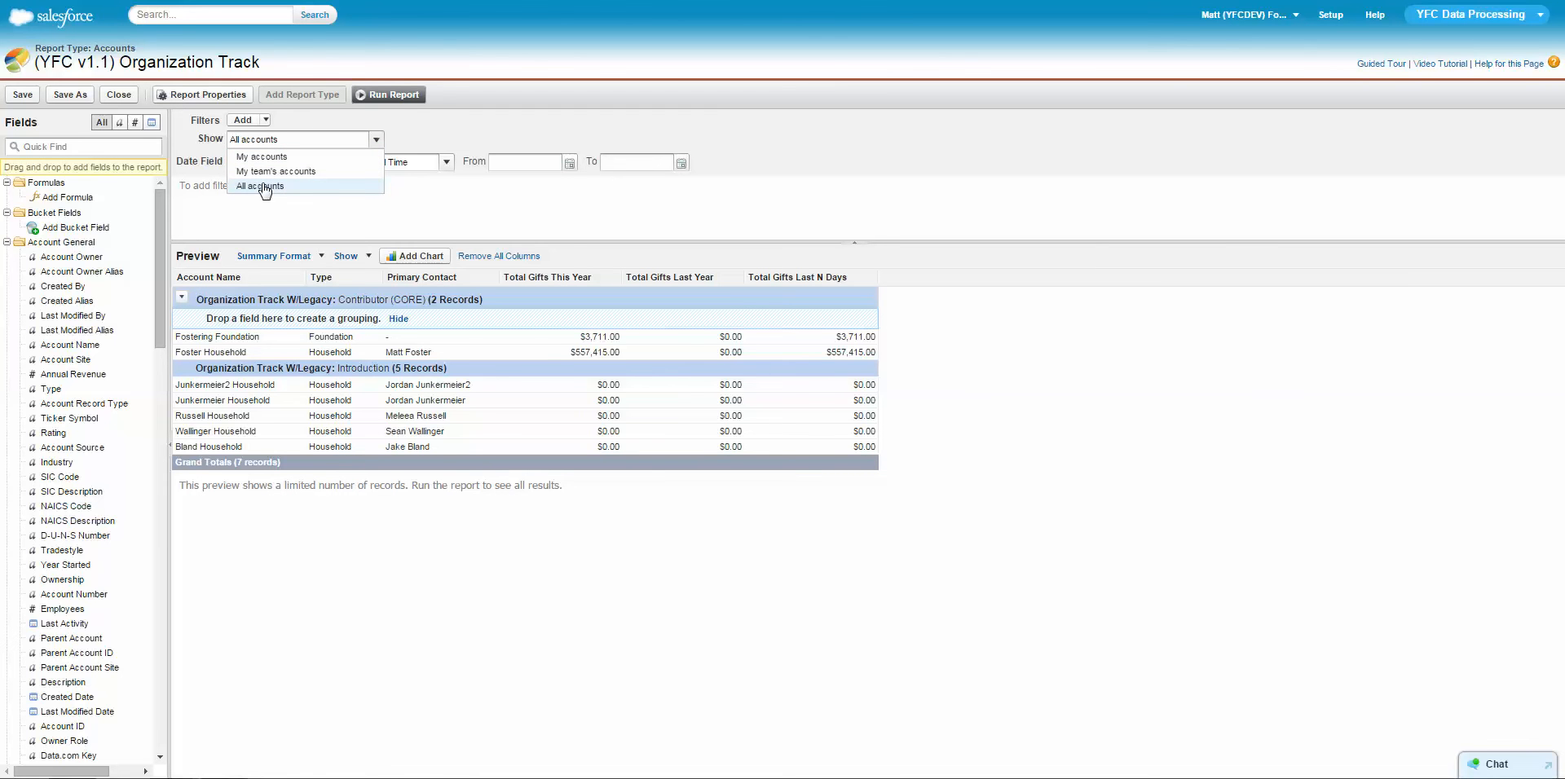
{"action": "left_click", "coordinate": [389, 214]}
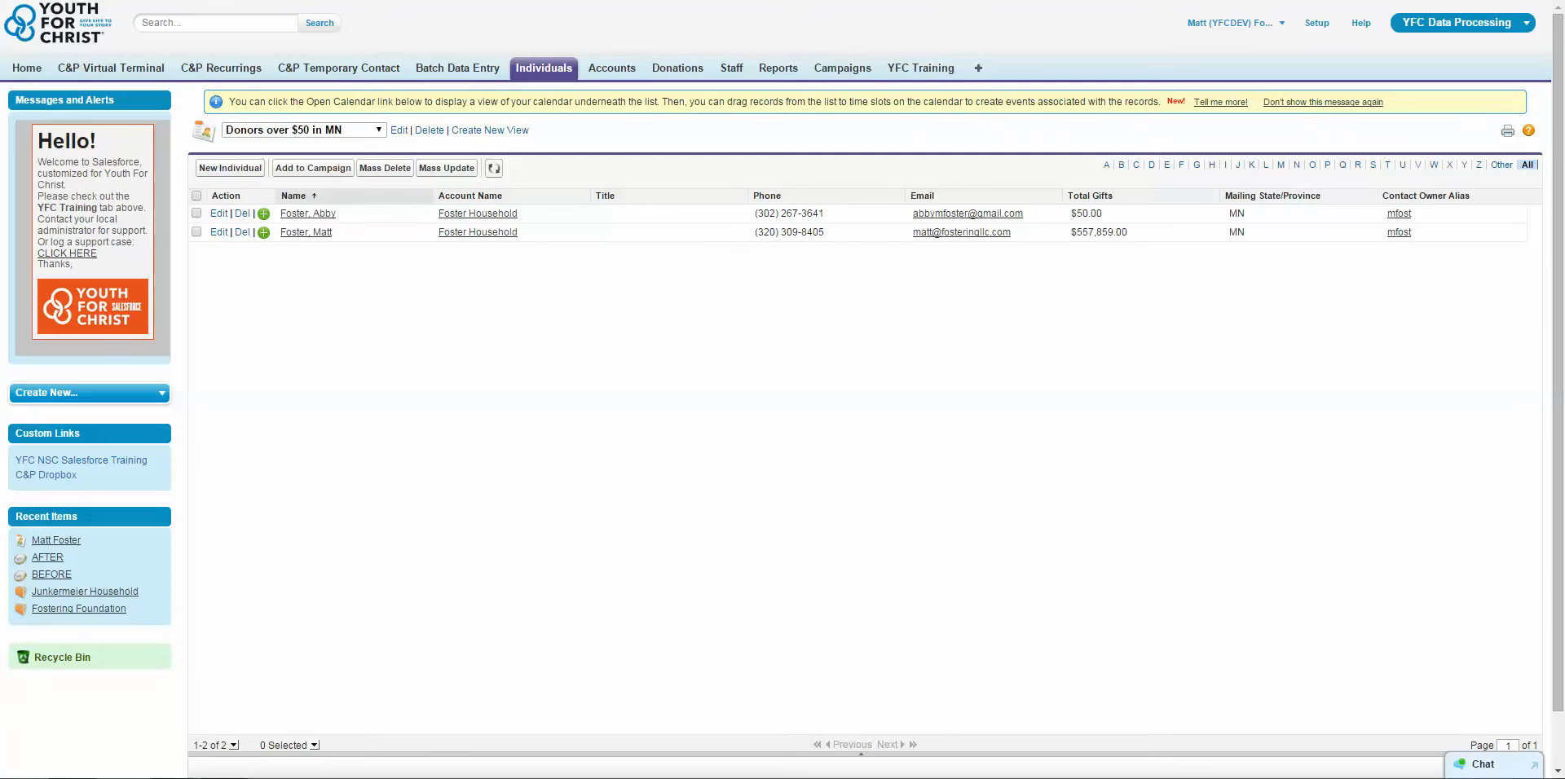
{"action": "left_click", "coordinate": [477, 214]}
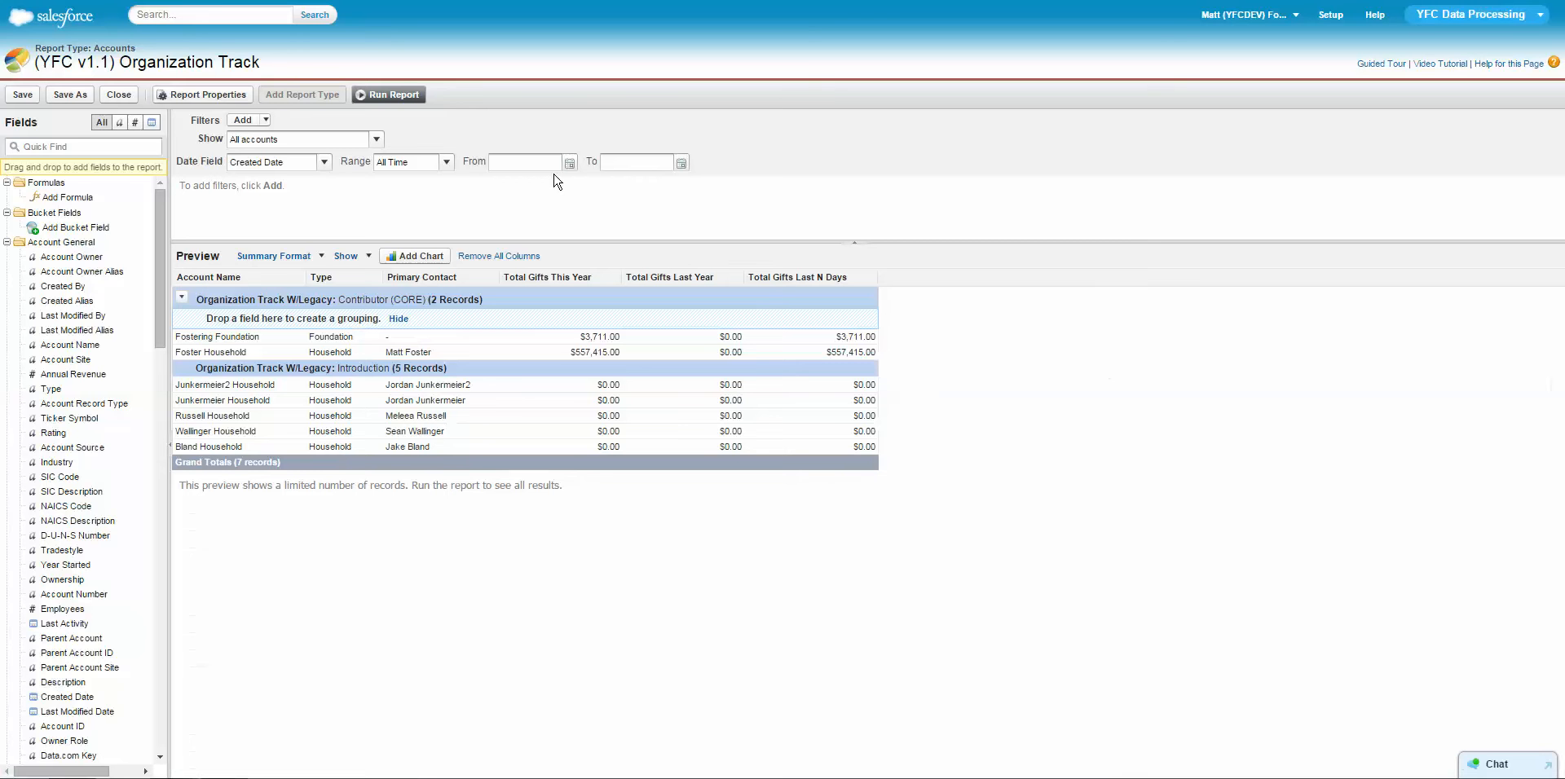
Review the Date Field and Range options in the report editor's filters.
{"action": "left_click", "coordinate": [323, 163]}
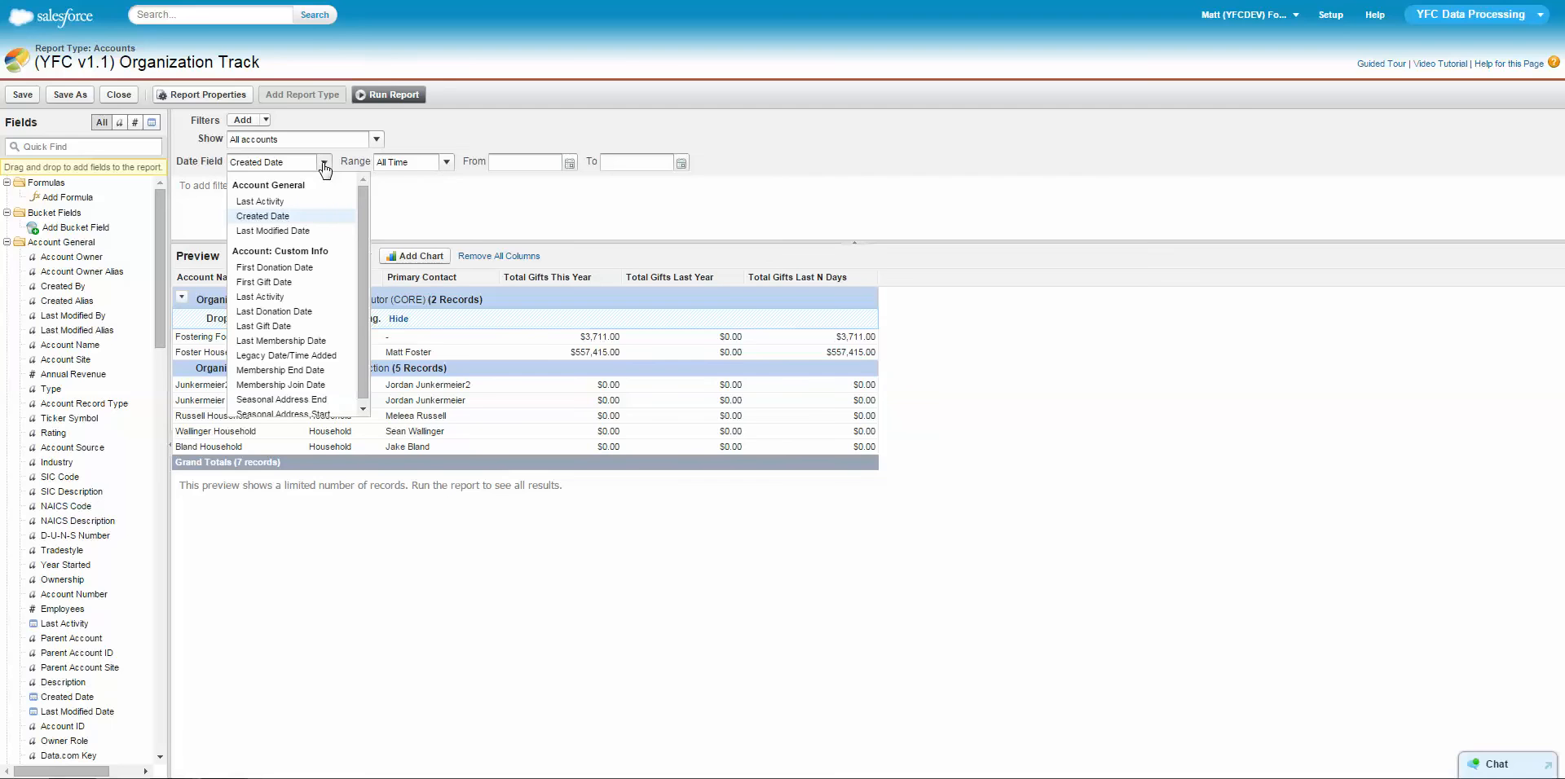
{"action": "left_click", "coordinate": [325, 166]}
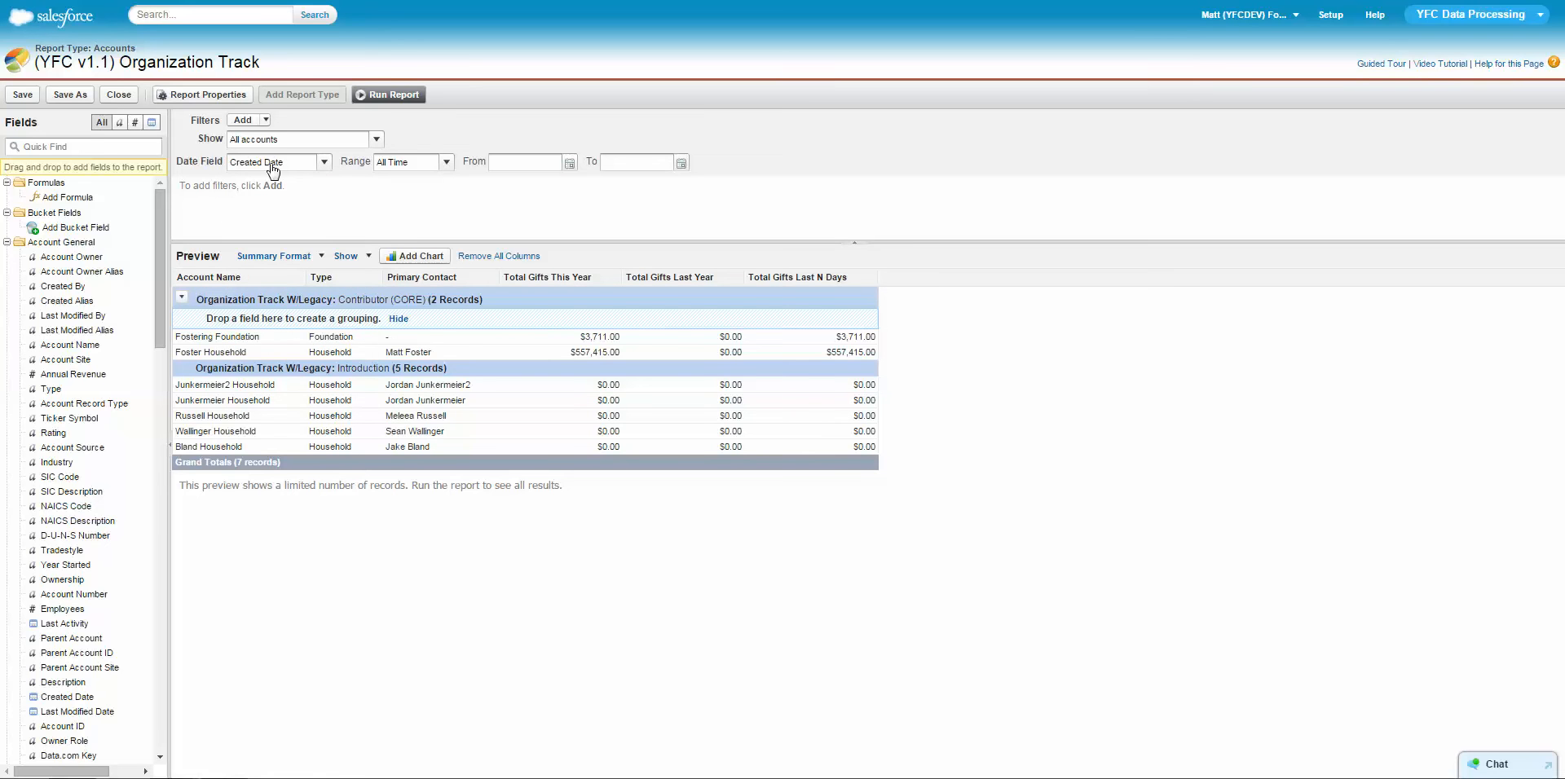
{"action": "left_click", "coordinate": [447, 163]}
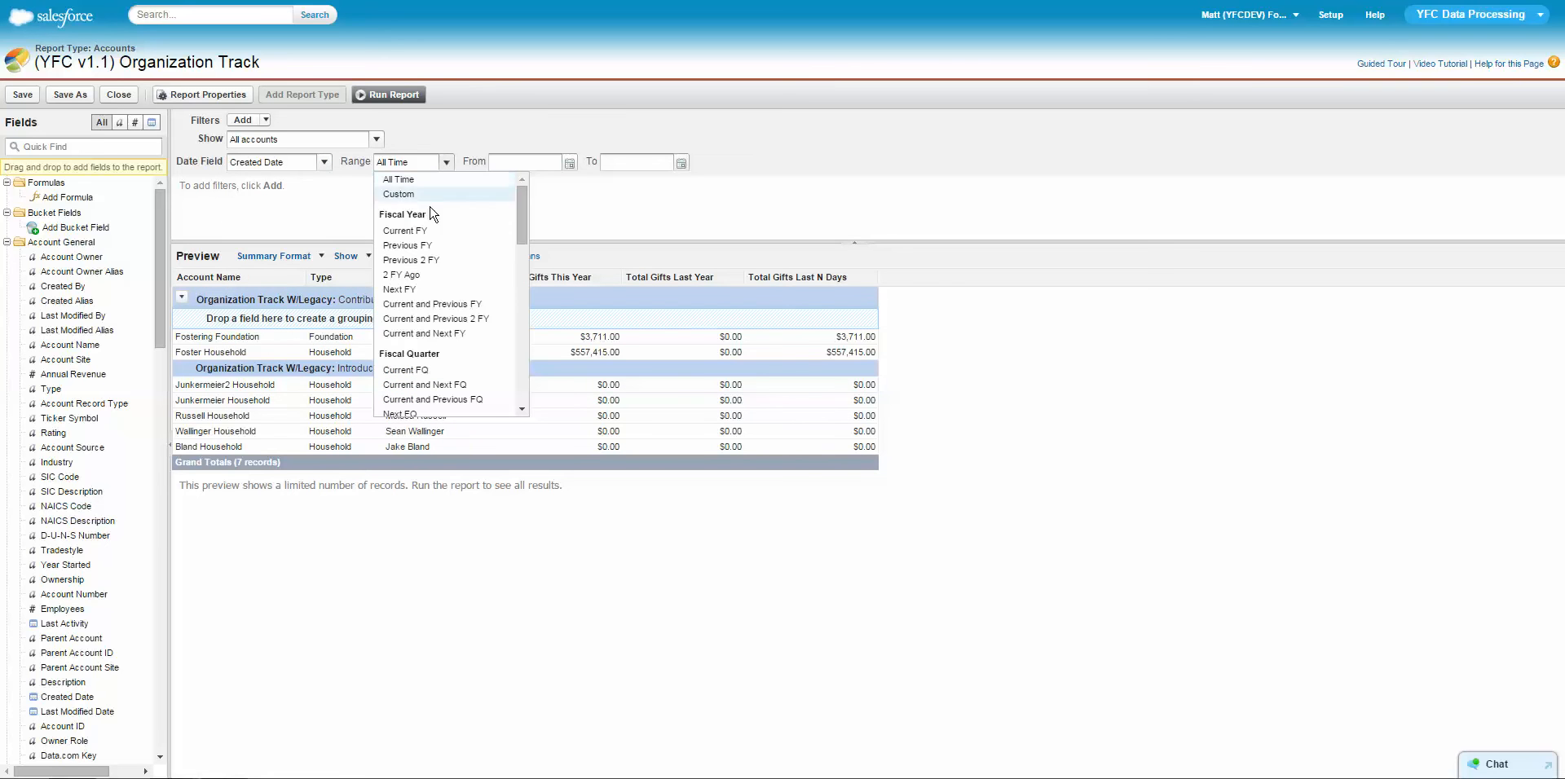
{"action": "left_click", "coordinate": [582, 200]}
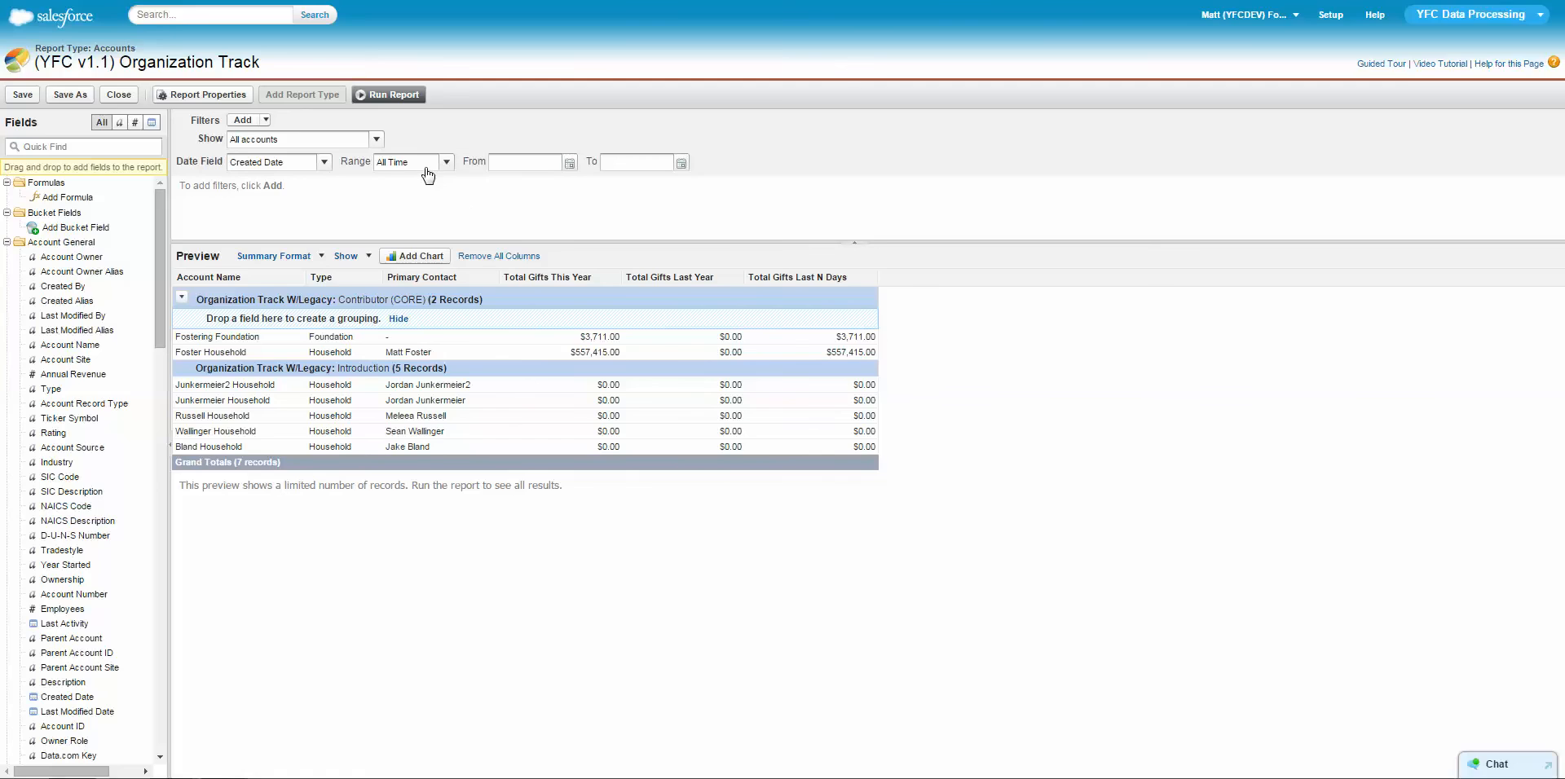
{"action": "left_click", "coordinate": [446, 162]}
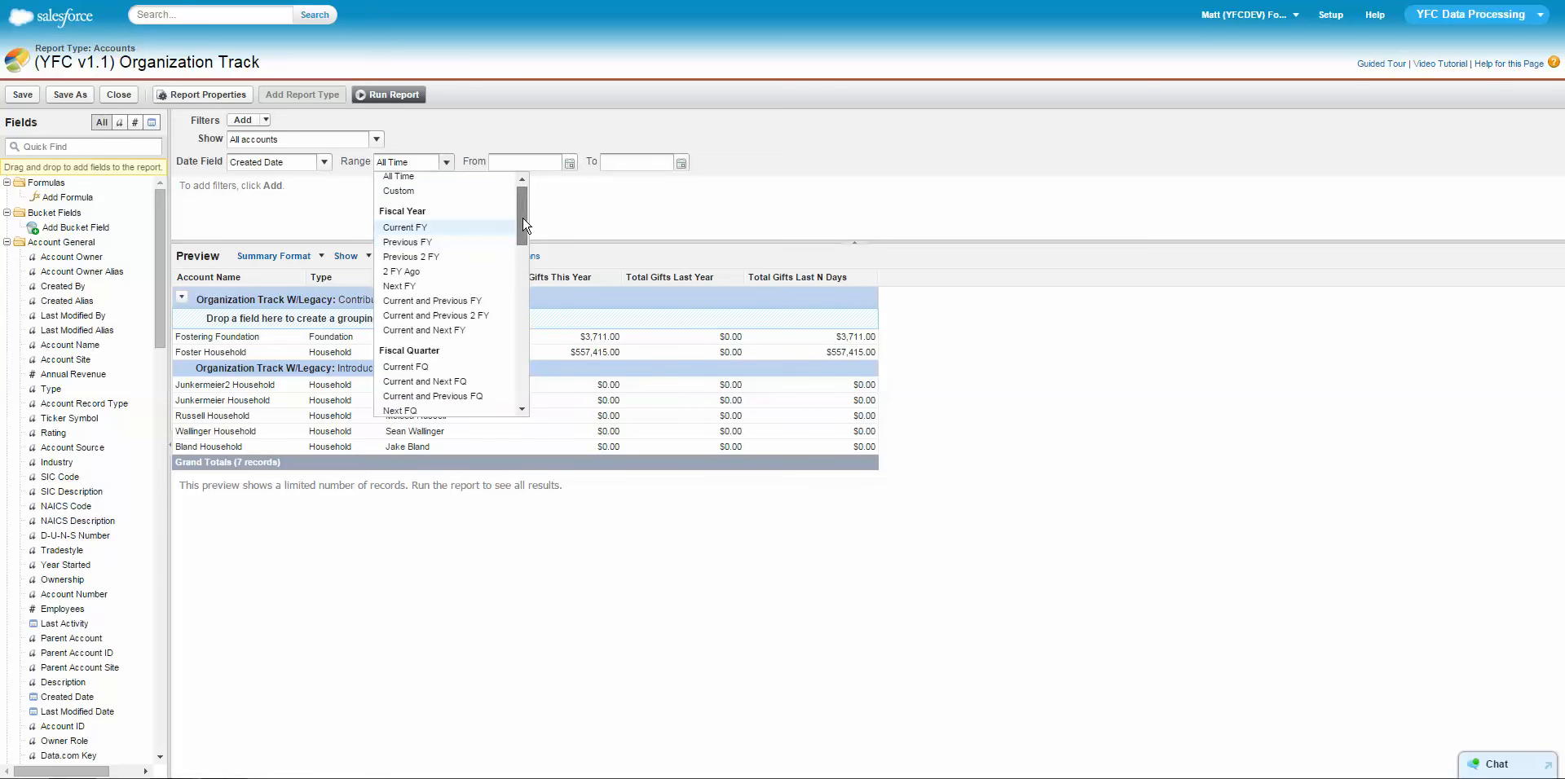
Set a custom Created Date range in March 2015 ending on 3/27/2015.
{"action": "left_click", "coordinate": [520, 163]}
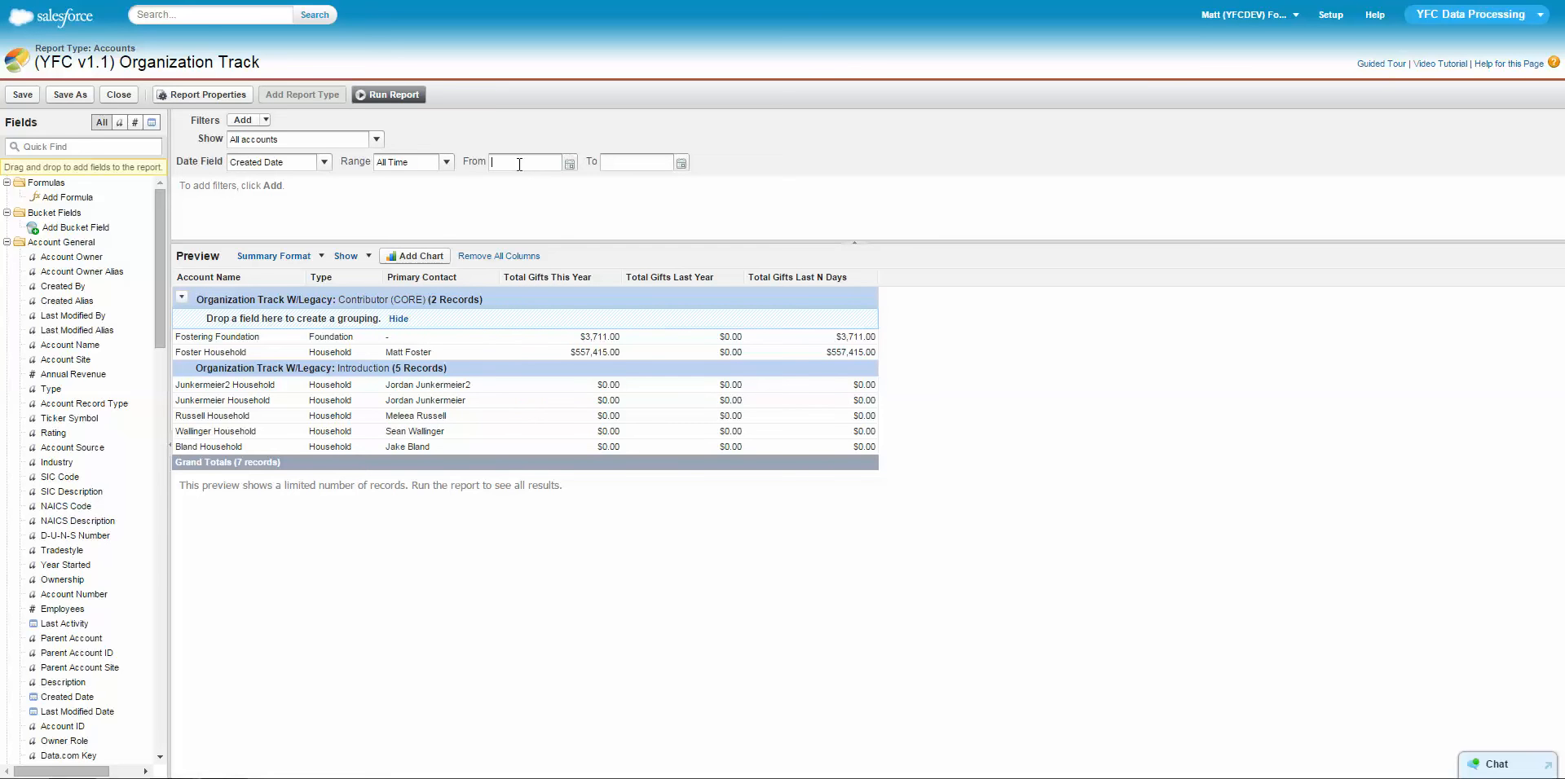
{"action": "left_click", "coordinate": [569, 163]}
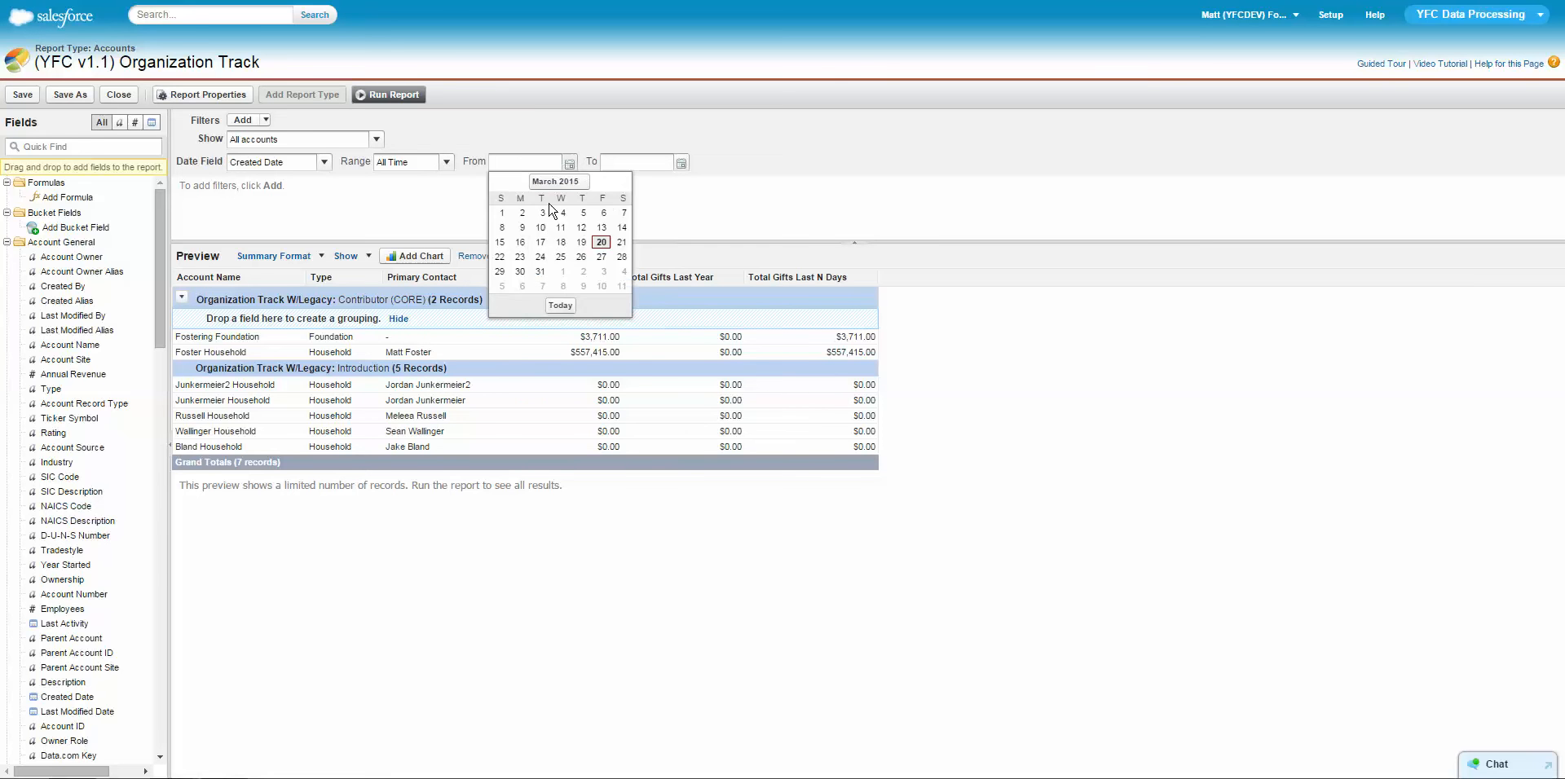
{"action": "left_click", "coordinate": [582, 228]}
{"action": "left_click", "coordinate": [682, 164]}
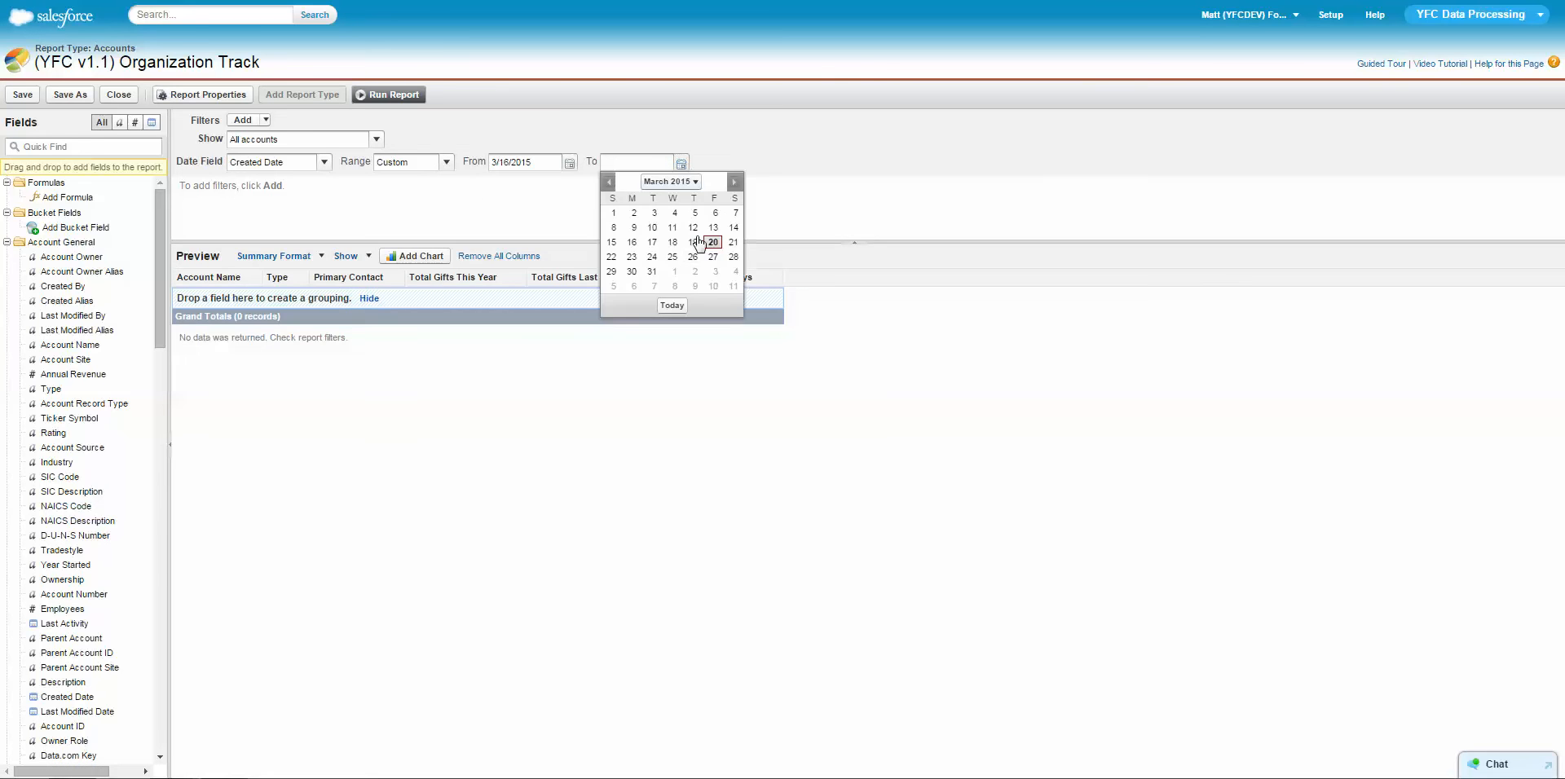
{"action": "left_click", "coordinate": [721, 269]}
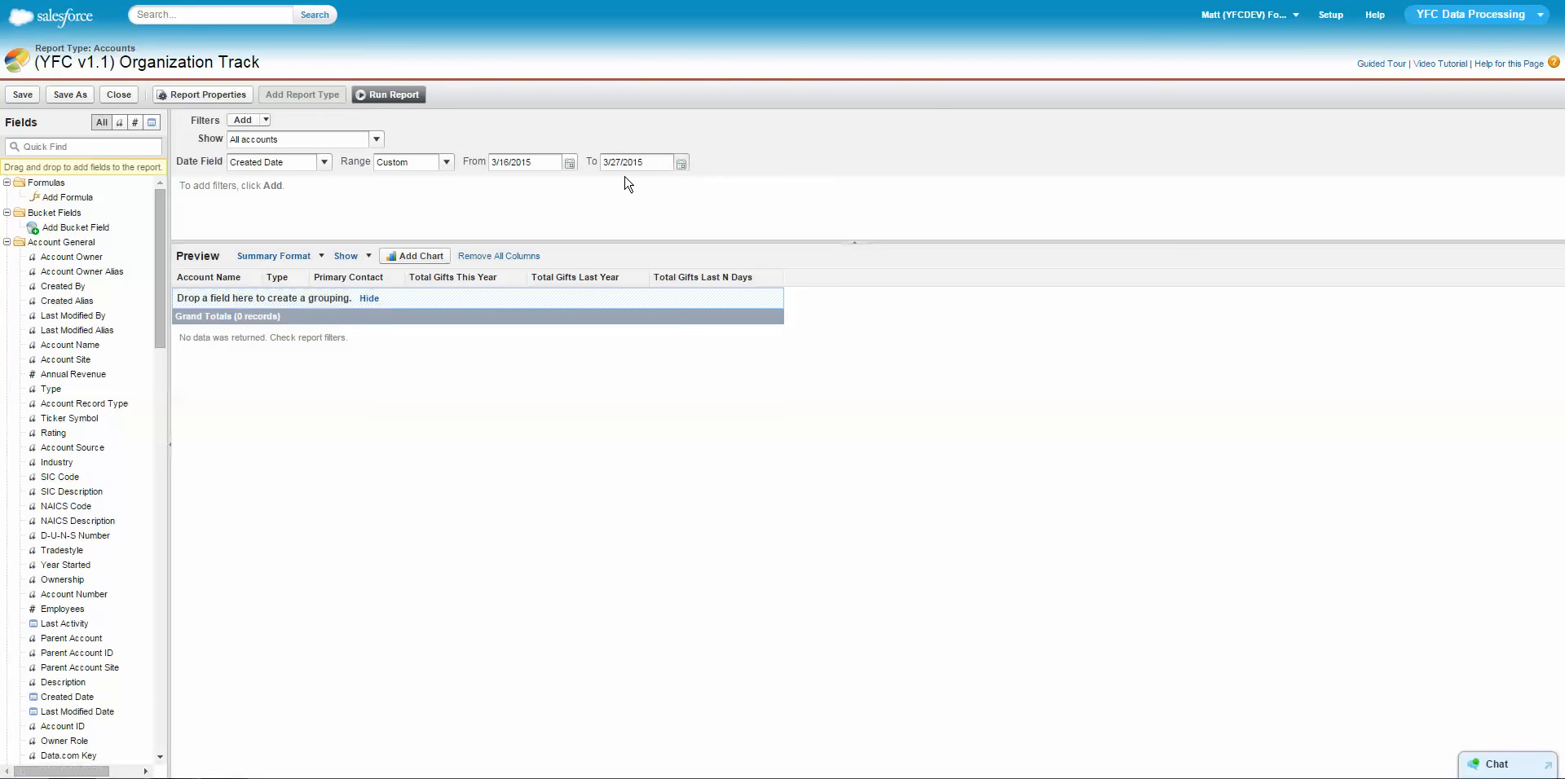
Change the Created Date range to Last 30 Days.
{"action": "left_click", "coordinate": [445, 165]}
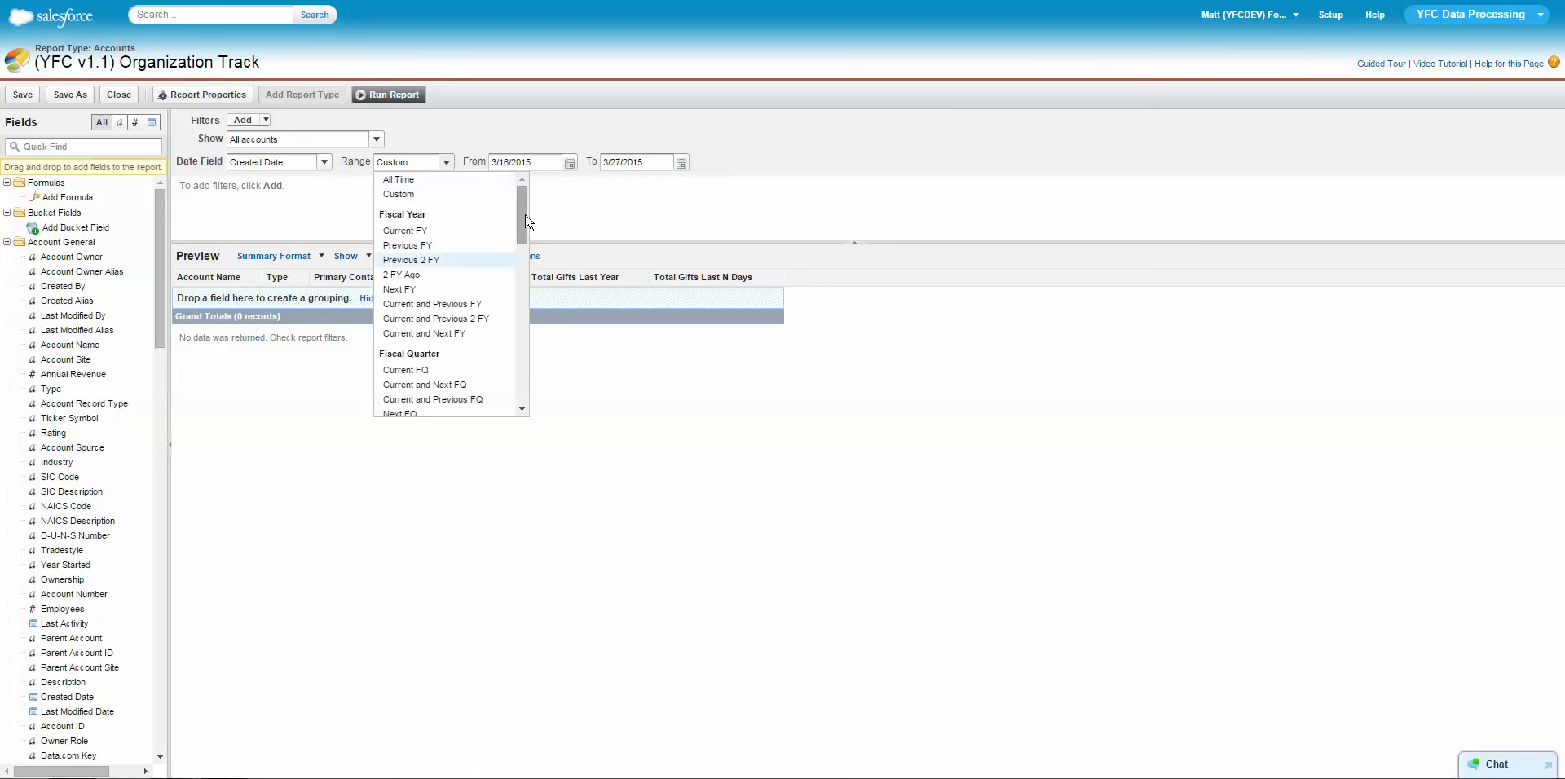
{"action": "scroll", "coordinate": [521, 264], "scroll_direction": "down", "scroll_amount": 5}
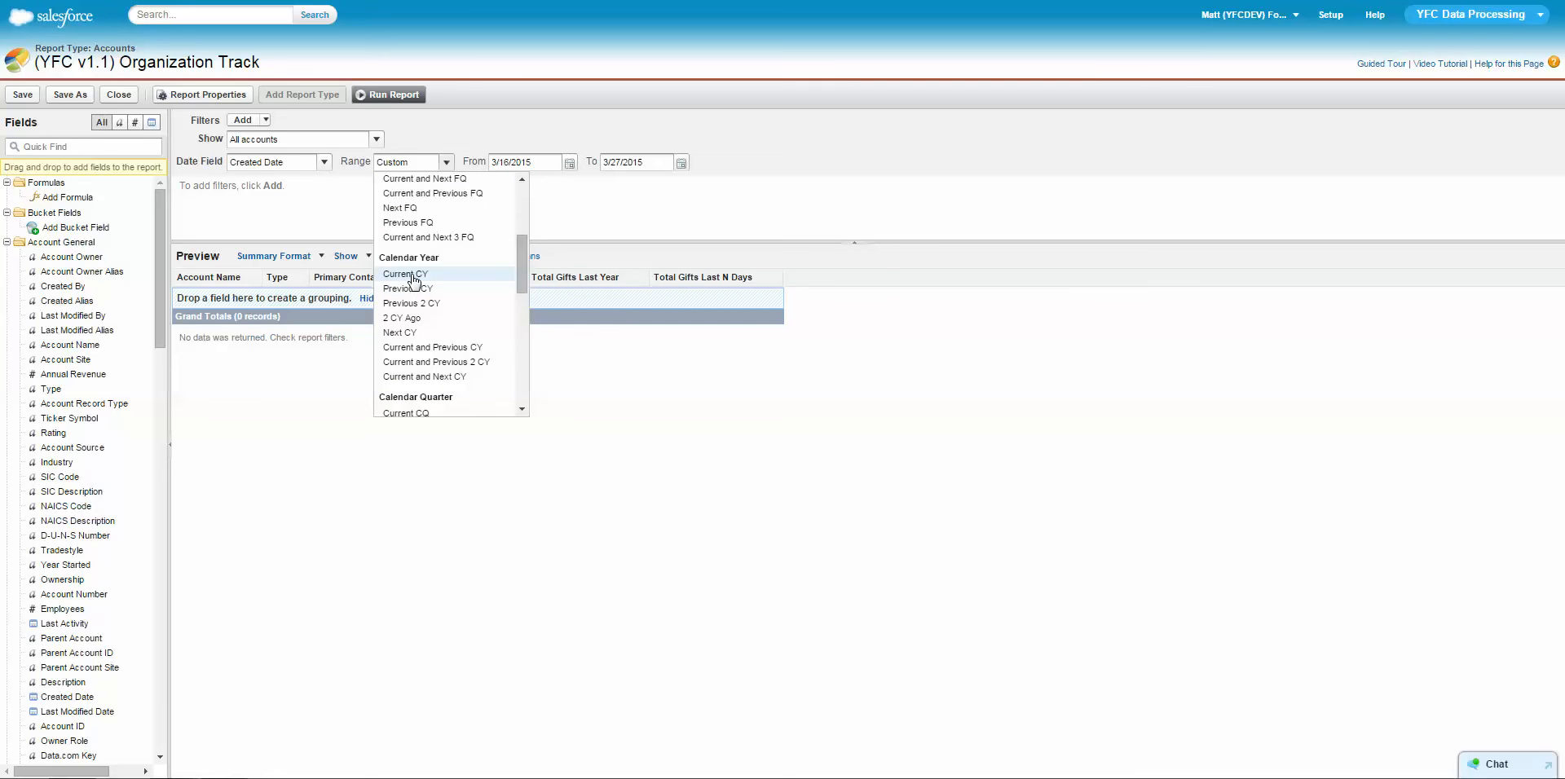
{"action": "scroll", "coordinate": [526, 302], "scroll_direction": "down", "scroll_amount": 1}
{"action": "scroll", "coordinate": [522, 322], "scroll_direction": "down", "scroll_amount": 6}
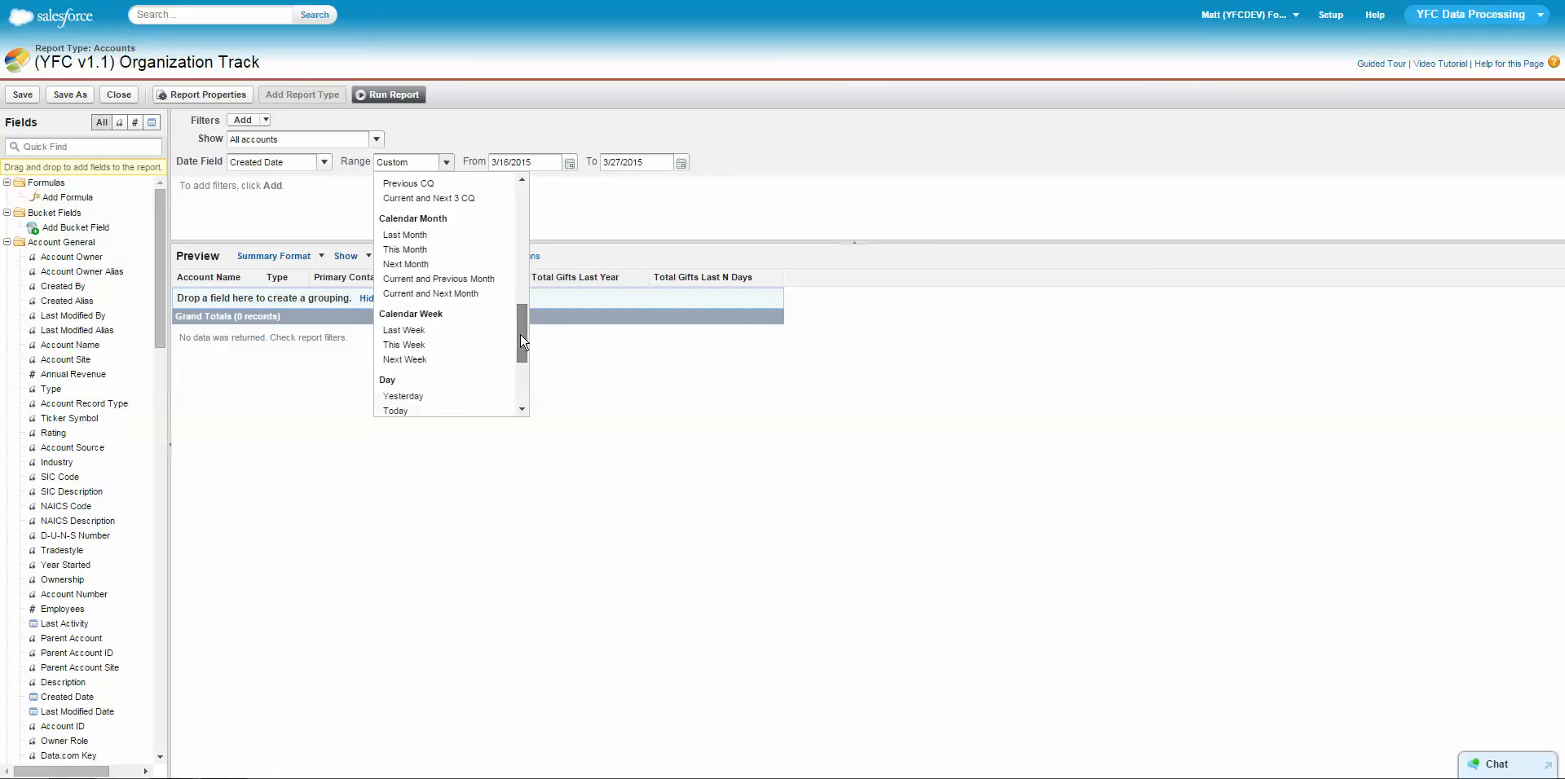
{"action": "left_click_drag", "start_coordinate": [521, 336], "coordinate": [518, 388]}
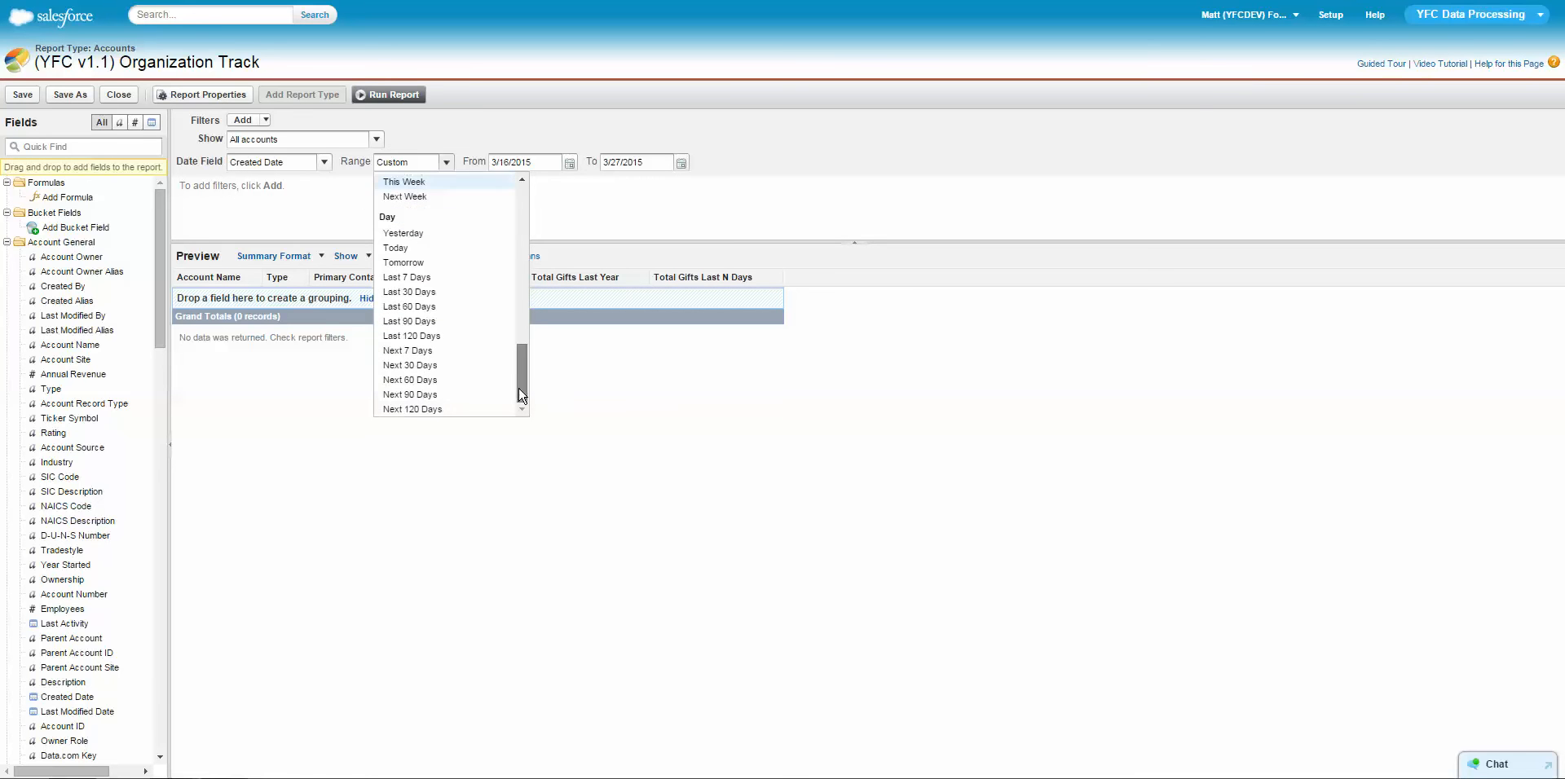
{"action": "left_click", "coordinate": [418, 292]}
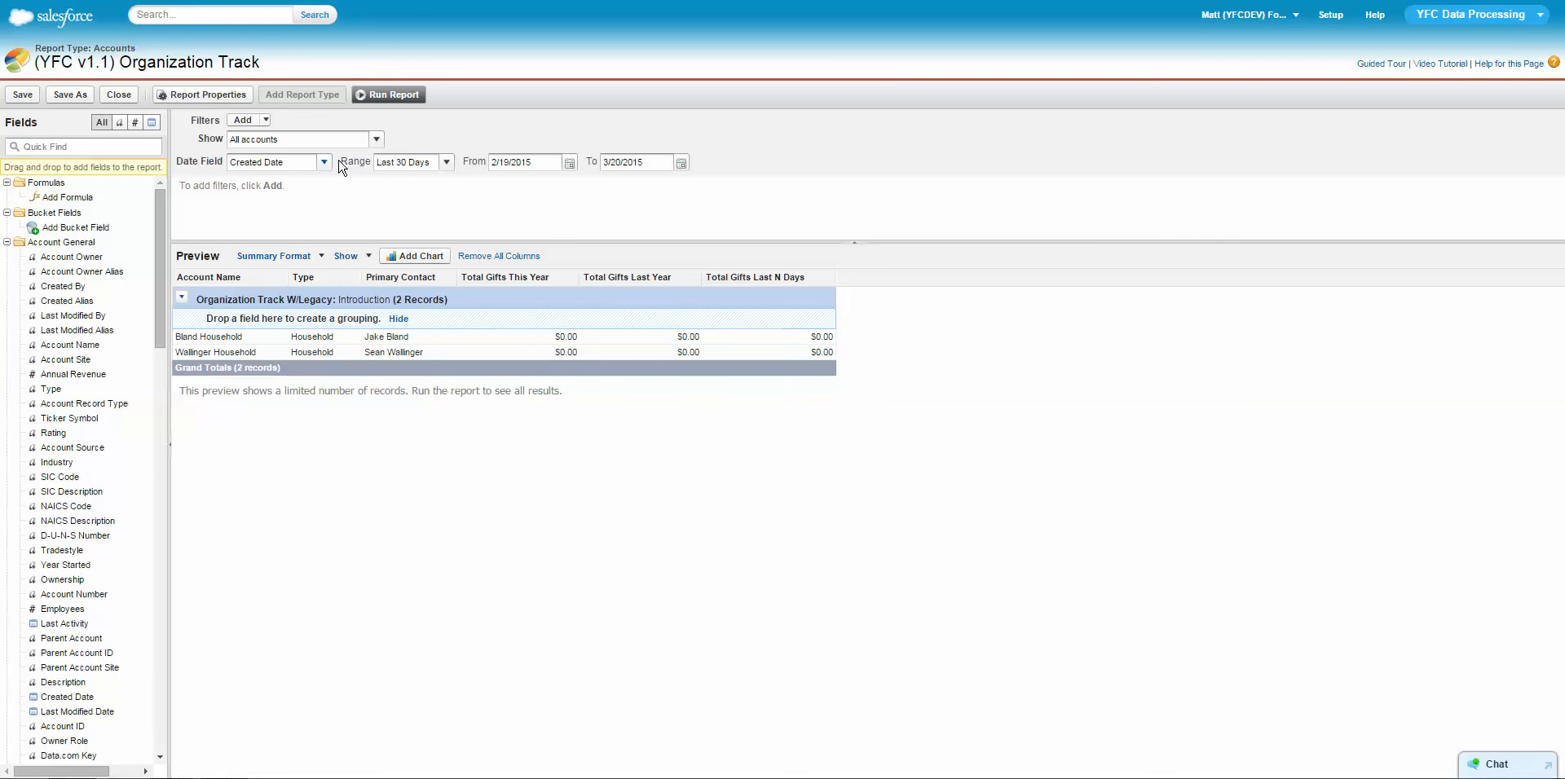
Reset the Created Date range to All Time.
{"action": "left_click", "coordinate": [446, 162]}
{"action": "left_click_drag", "start_coordinate": [522, 334], "coordinate": [436, 179]}
{"action": "left_click", "coordinate": [401, 183]}
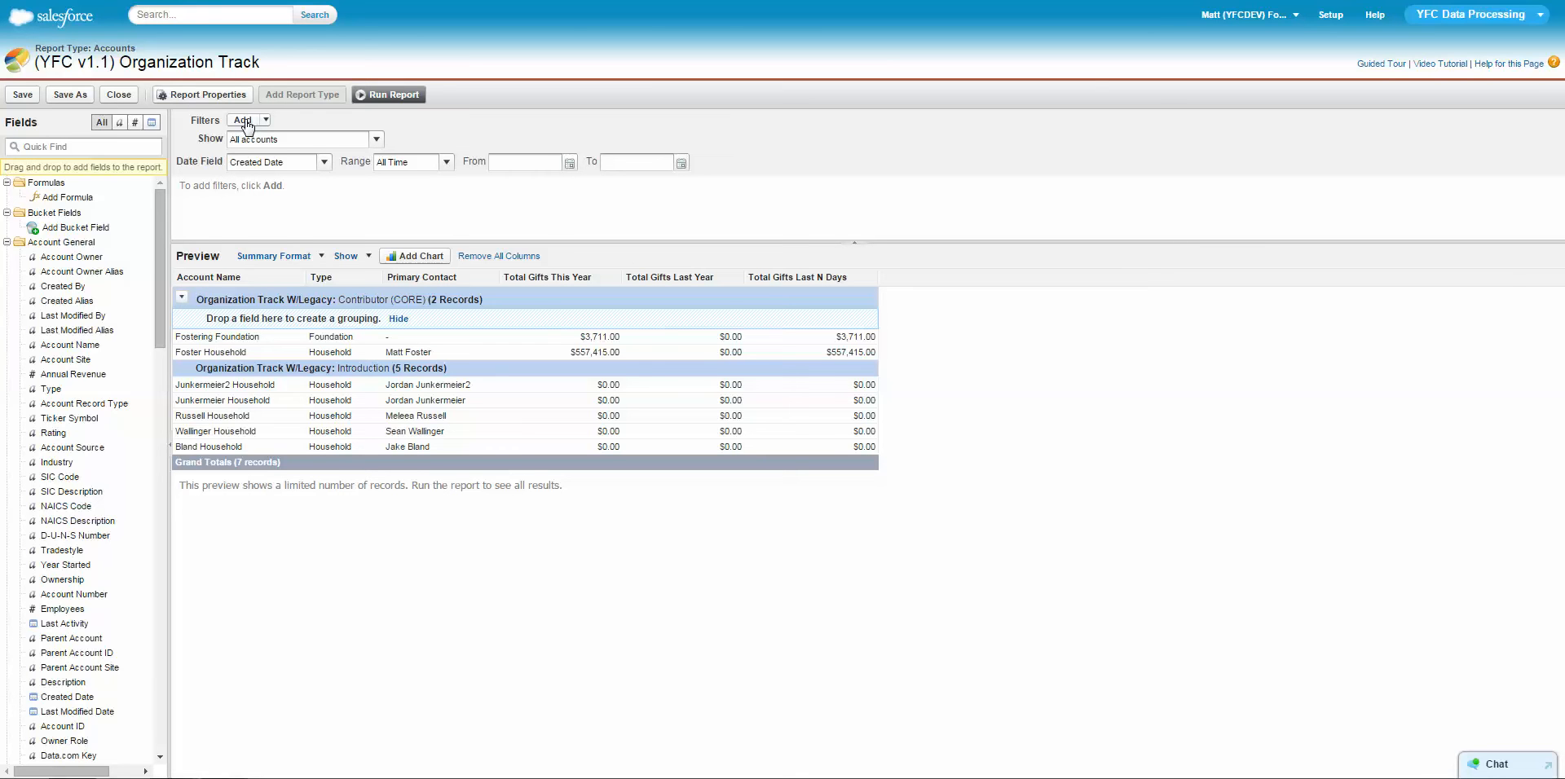
Examine the donation information and donation details fields on the household account record.
{"action": "left_click_drag", "start_coordinate": [137, 49], "coordinate": [93, 49]}
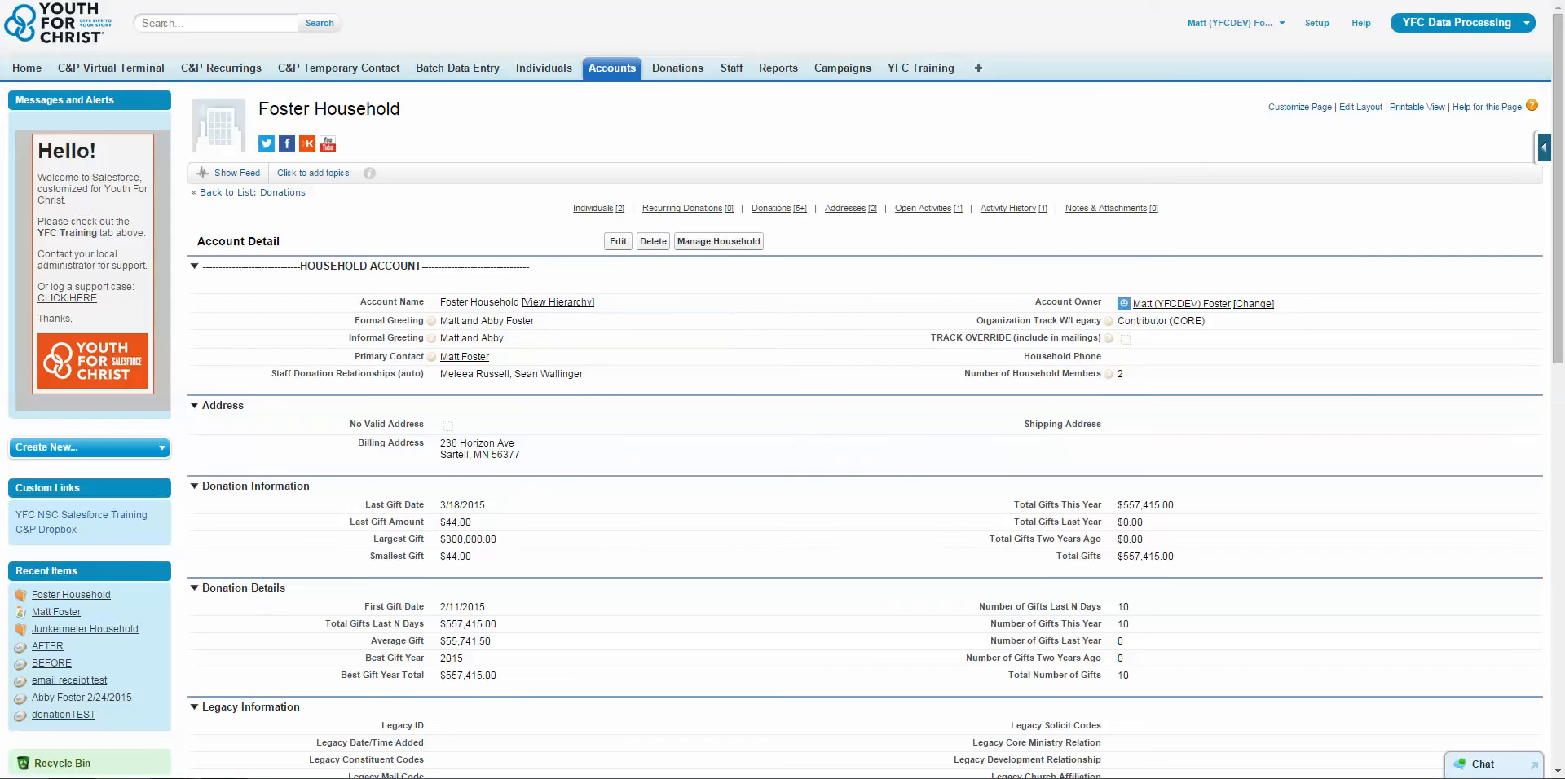
{"action": "scroll", "coordinate": [1005, 464], "scroll_direction": "down", "scroll_amount": 2}
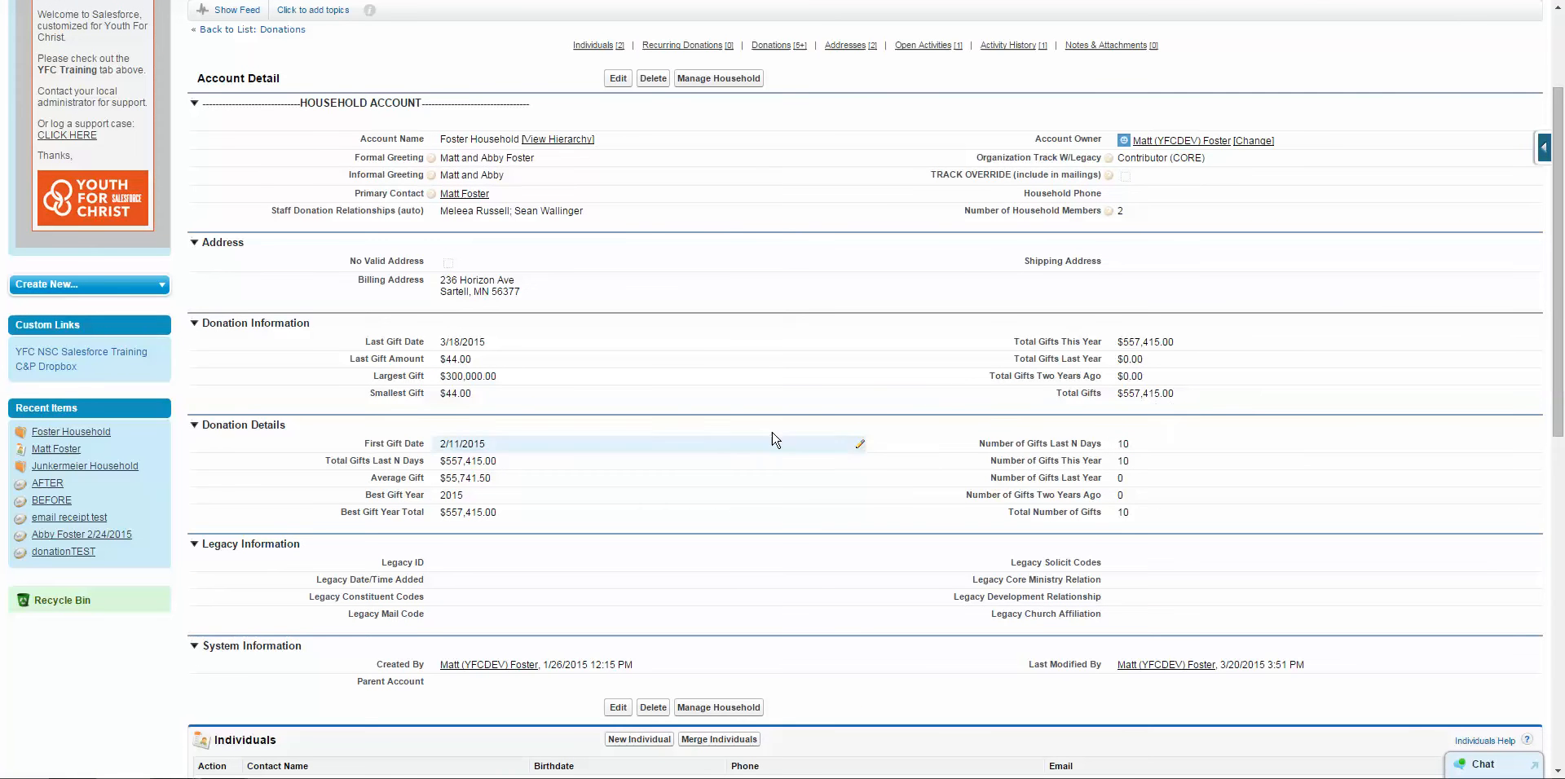
{"action": "left_click_drag", "start_coordinate": [1058, 396], "coordinate": [1174, 397]}
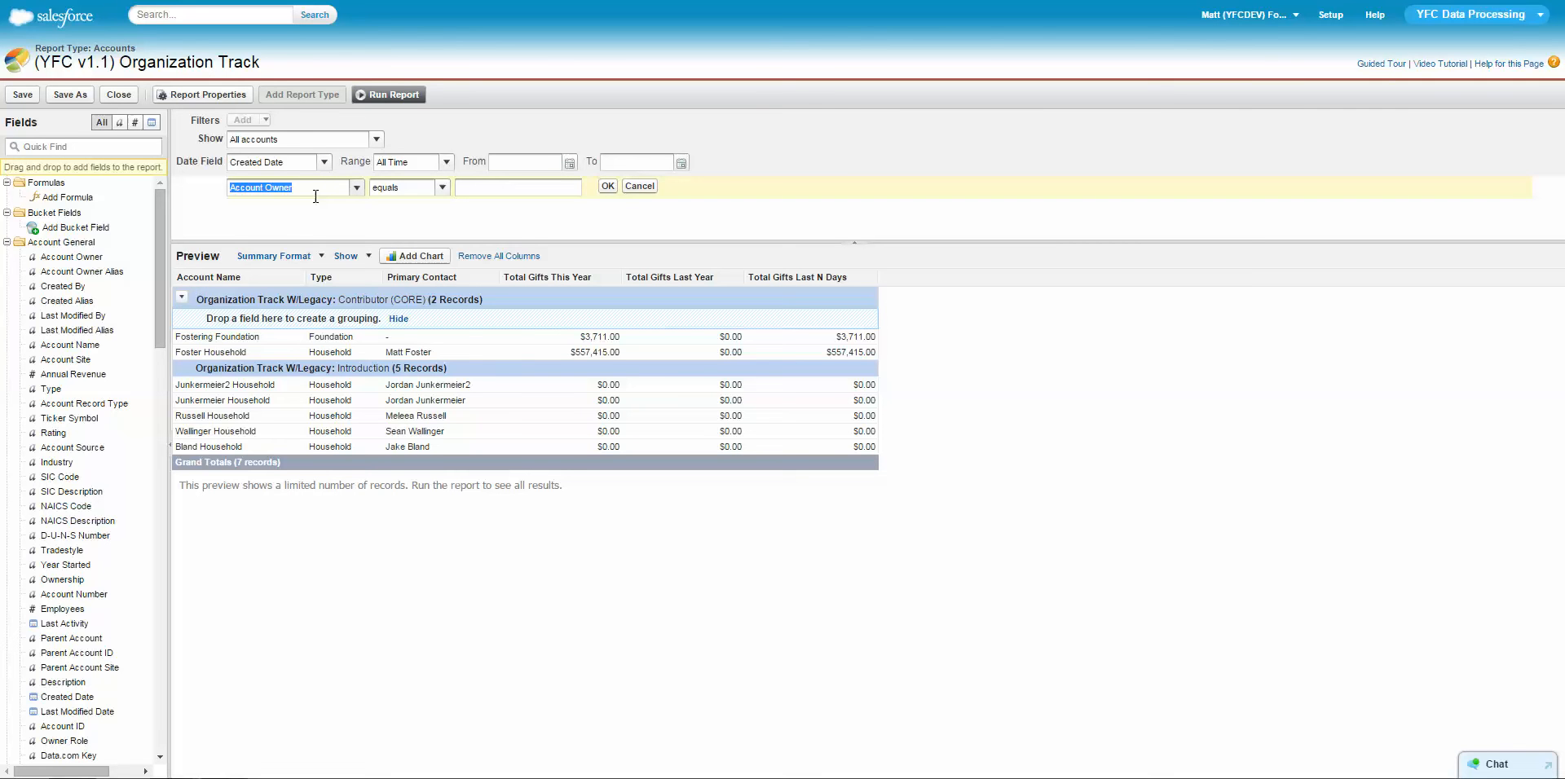
Add a field filter limiting the report to accounts with Total Gifts not equal to 0.
{"action": "left_click", "coordinate": [359, 188]}
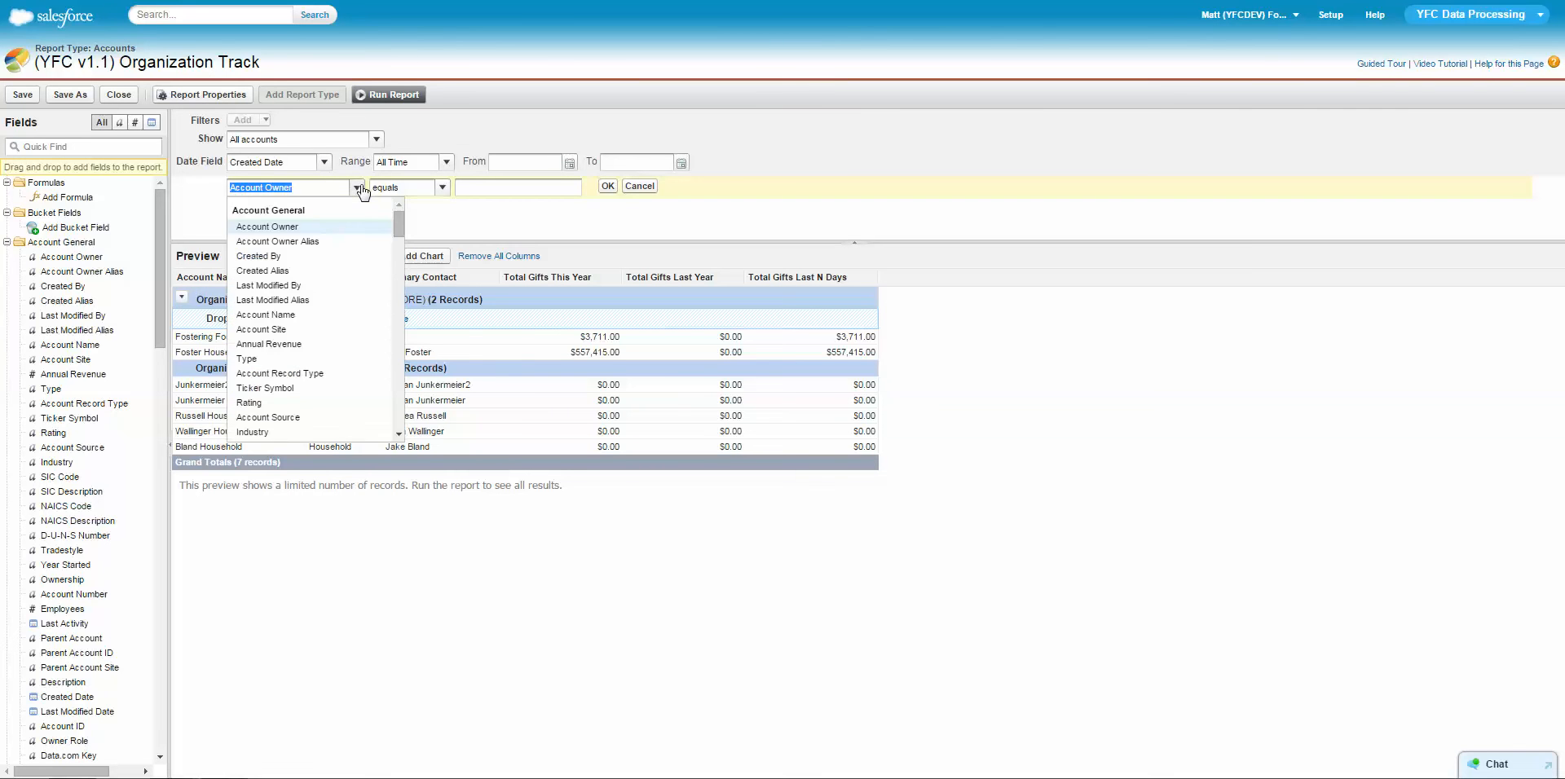
{"action": "left_click_drag", "start_coordinate": [398, 219], "coordinate": [390, 188]}
{"action": "type", "text": "tot"}
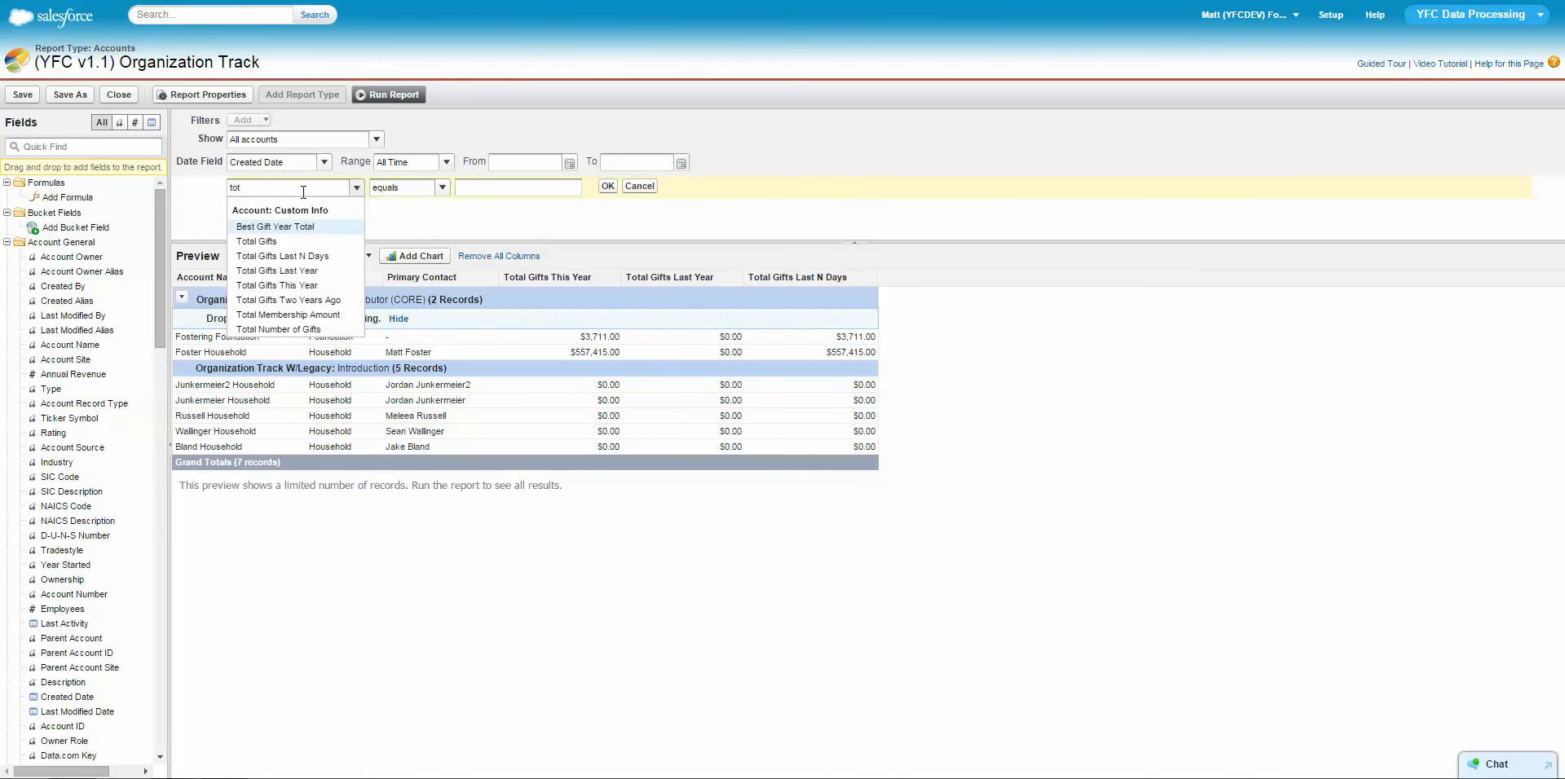
{"action": "left_click", "coordinate": [262, 244]}
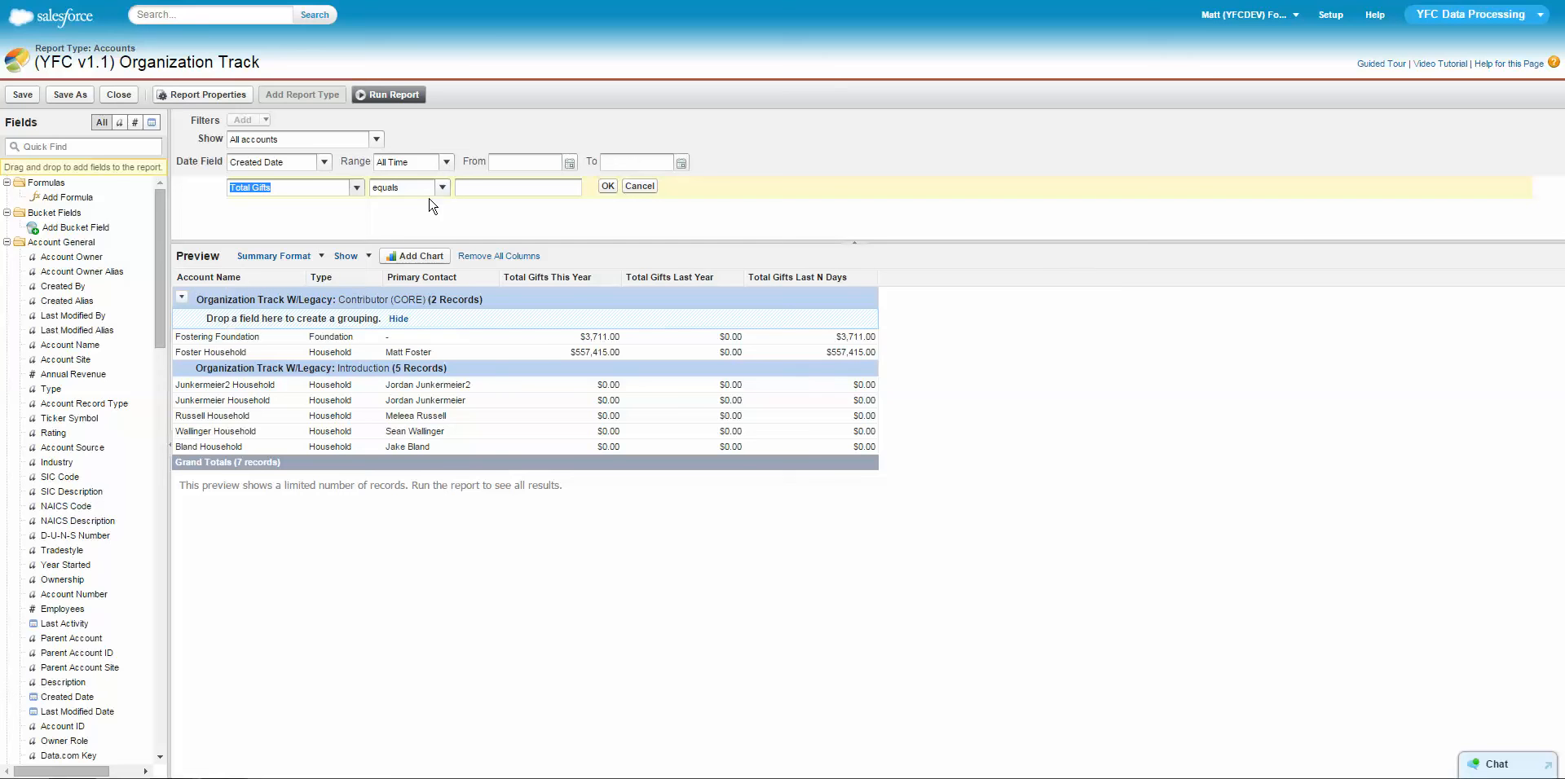
{"action": "left_click", "coordinate": [441, 190]}
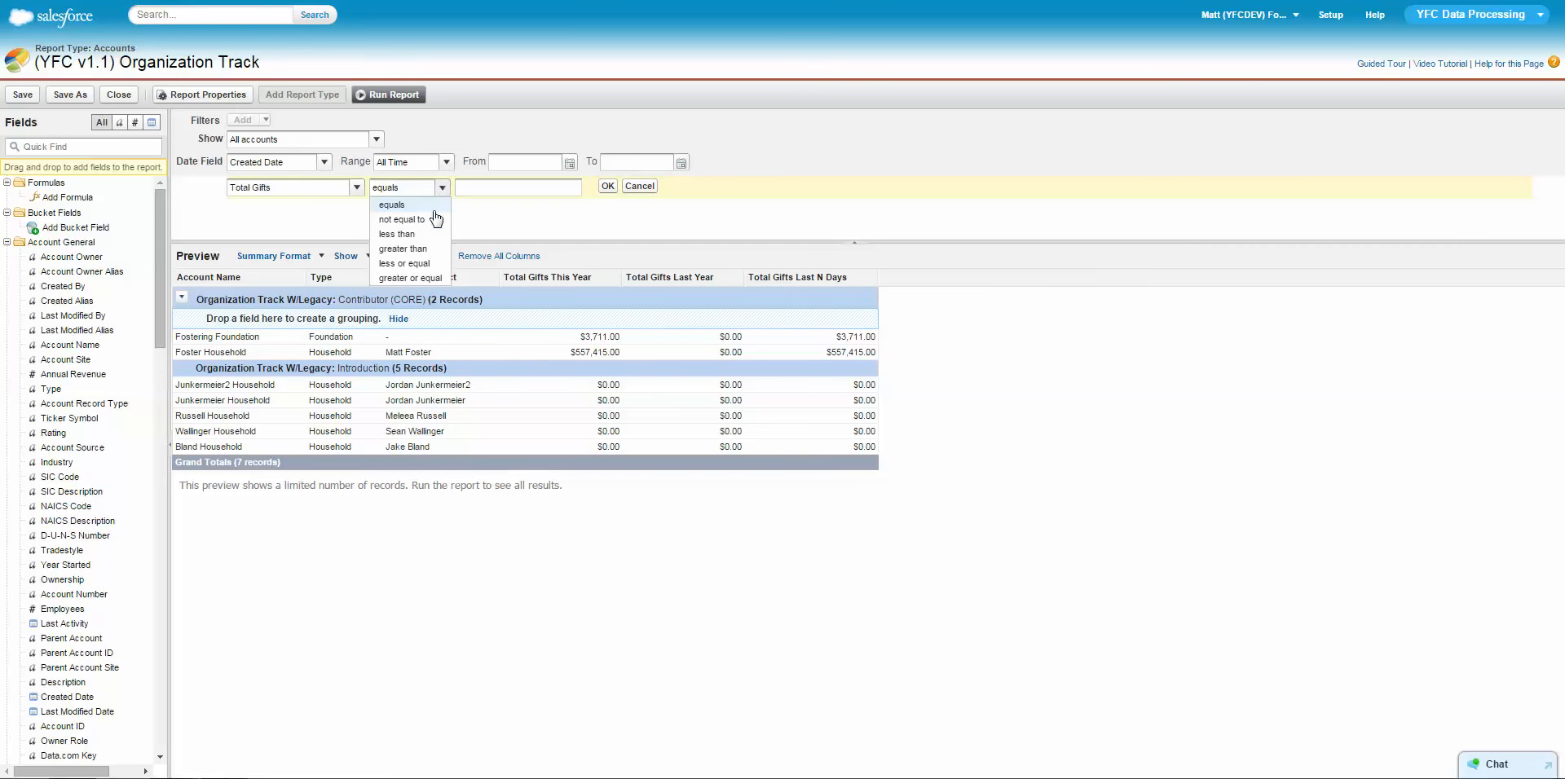
{"action": "left_click", "coordinate": [433, 220]}
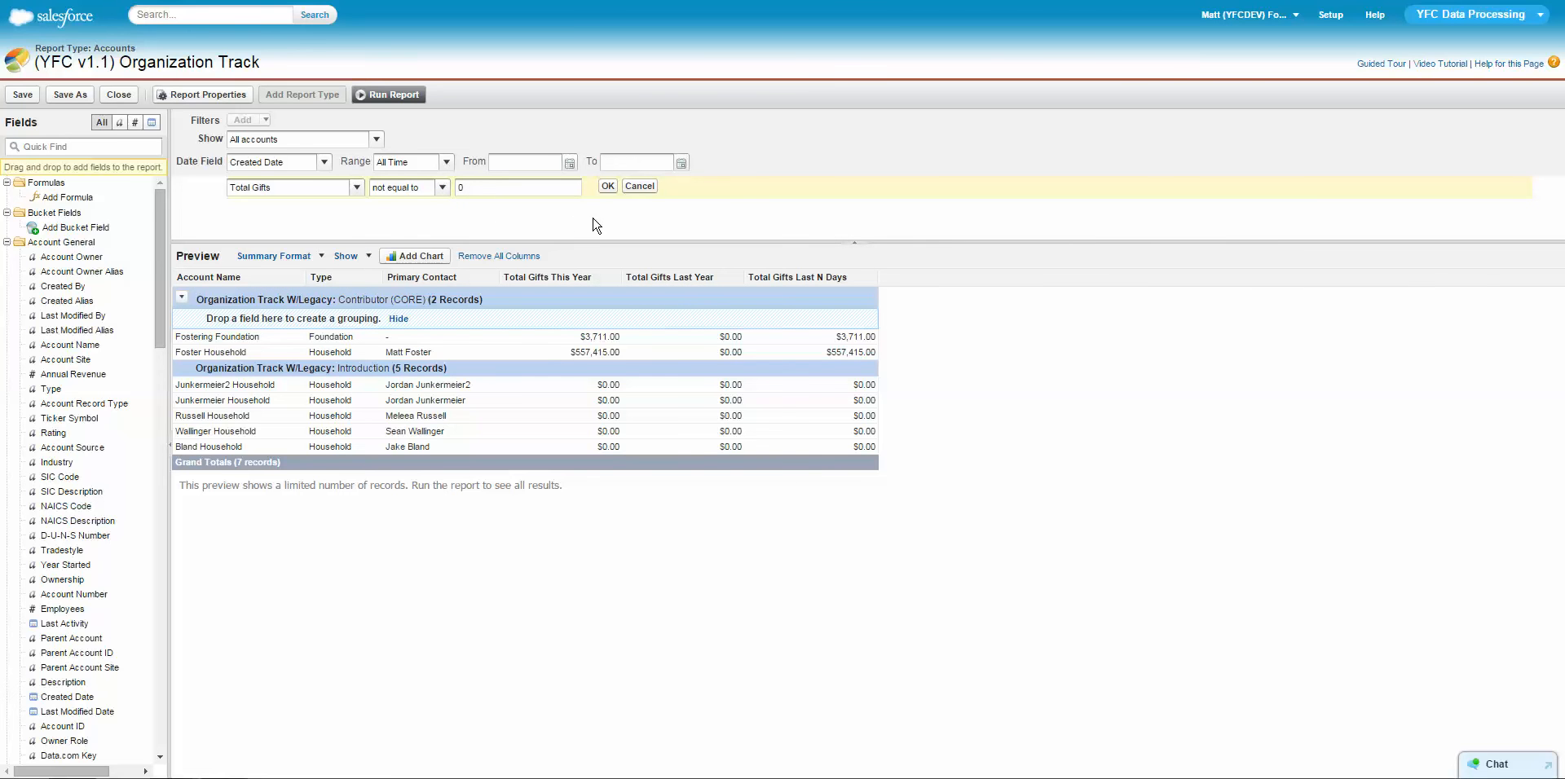
{"action": "left_click", "coordinate": [609, 187]}
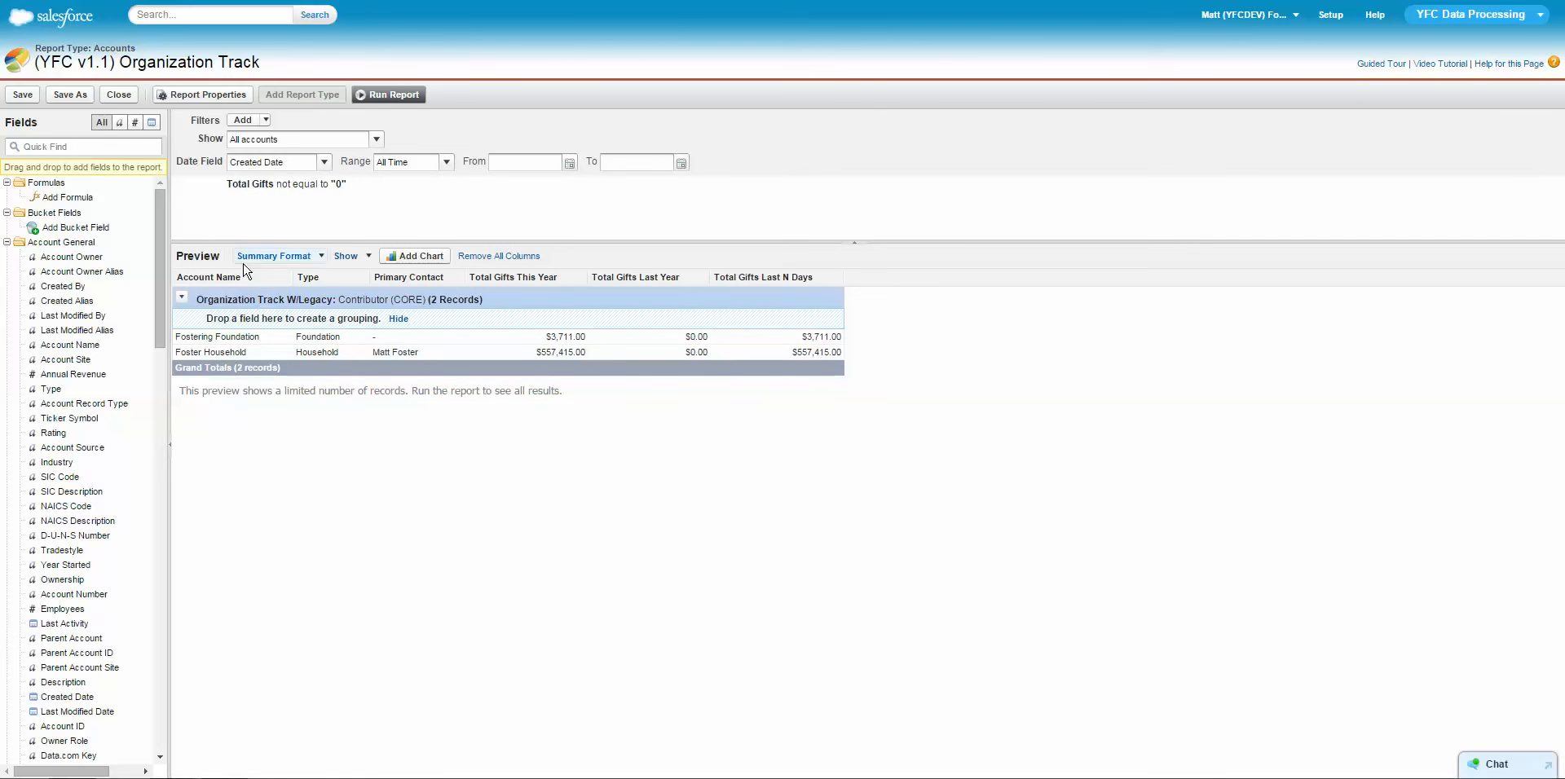
Add a field filter requiring Account Name to contain "H".
{"action": "left_click", "coordinate": [248, 124]}
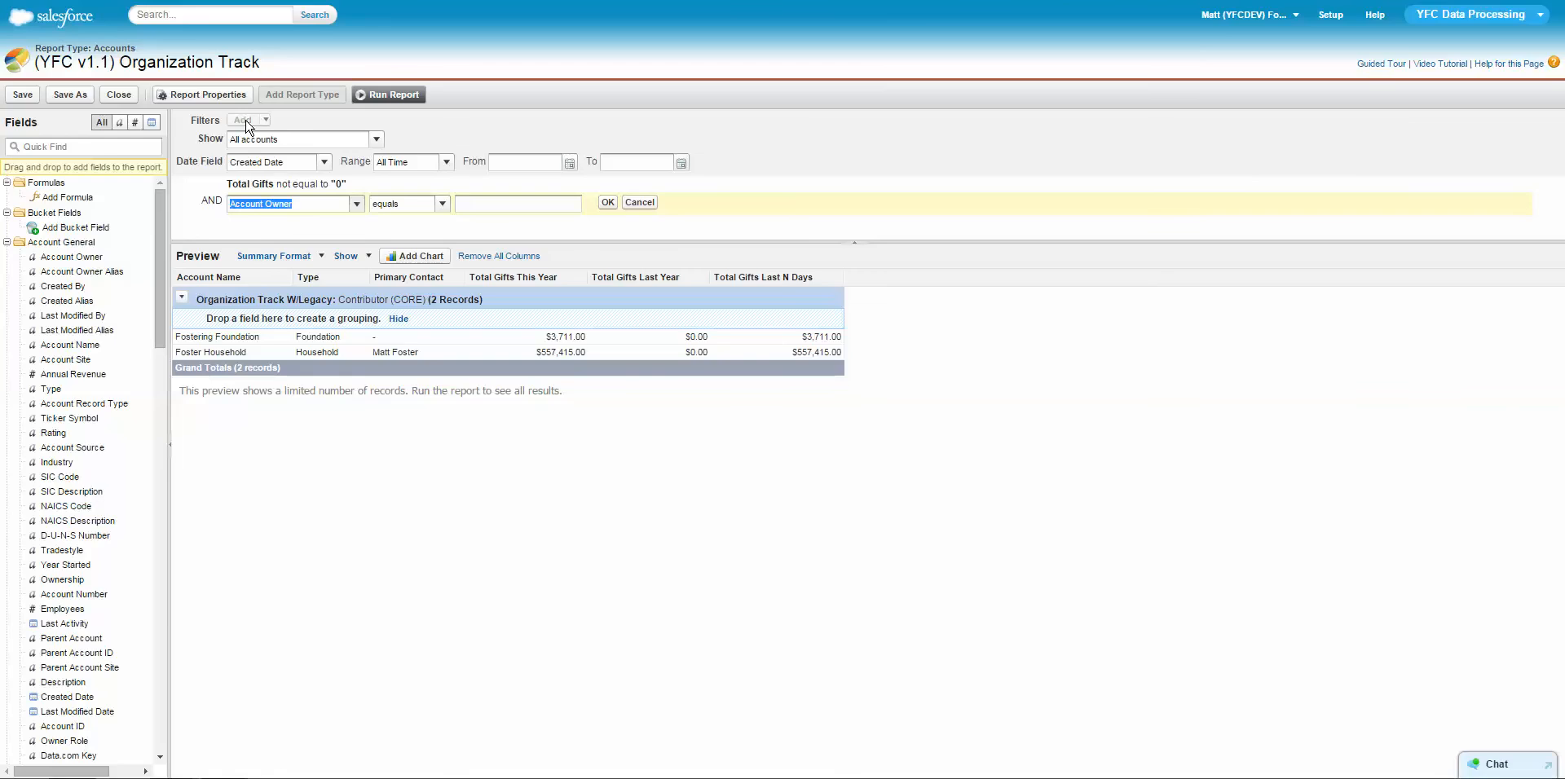
{"action": "left_click", "coordinate": [343, 204]}
{"action": "left_click", "coordinate": [357, 205]}
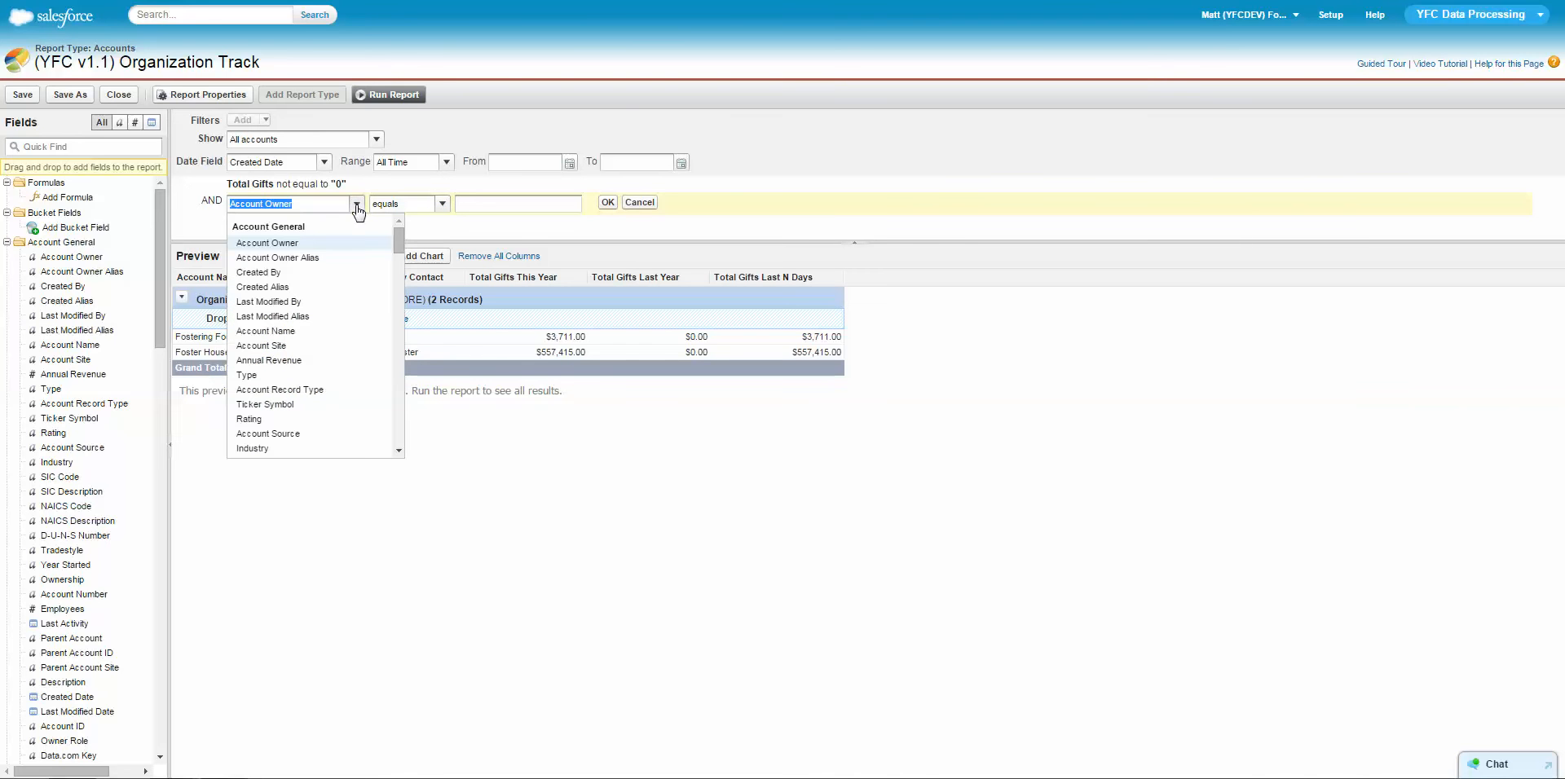
{"action": "left_click", "coordinate": [301, 339]}
{"action": "left_click", "coordinate": [442, 204]}
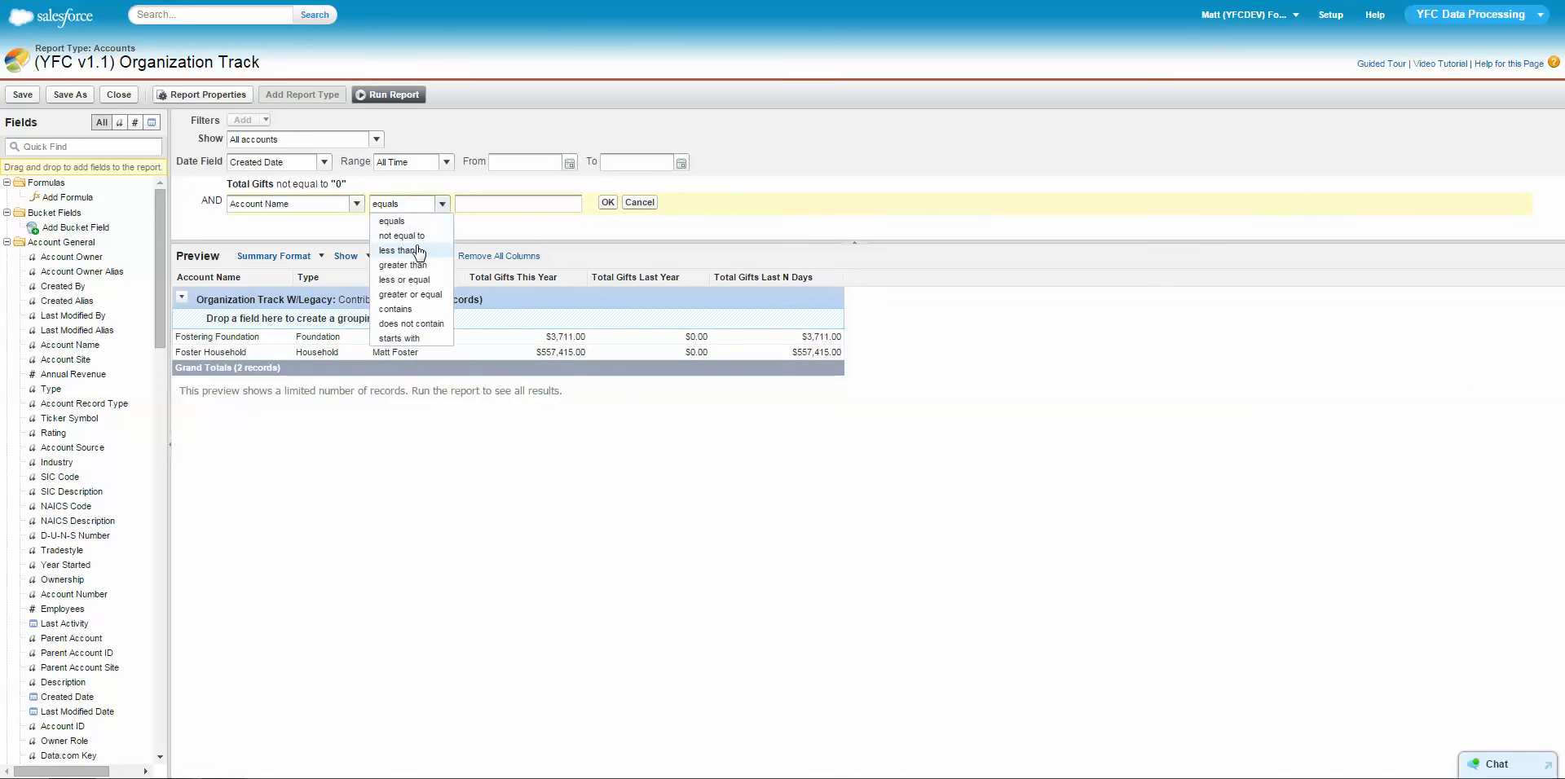
{"action": "left_click", "coordinate": [419, 309]}
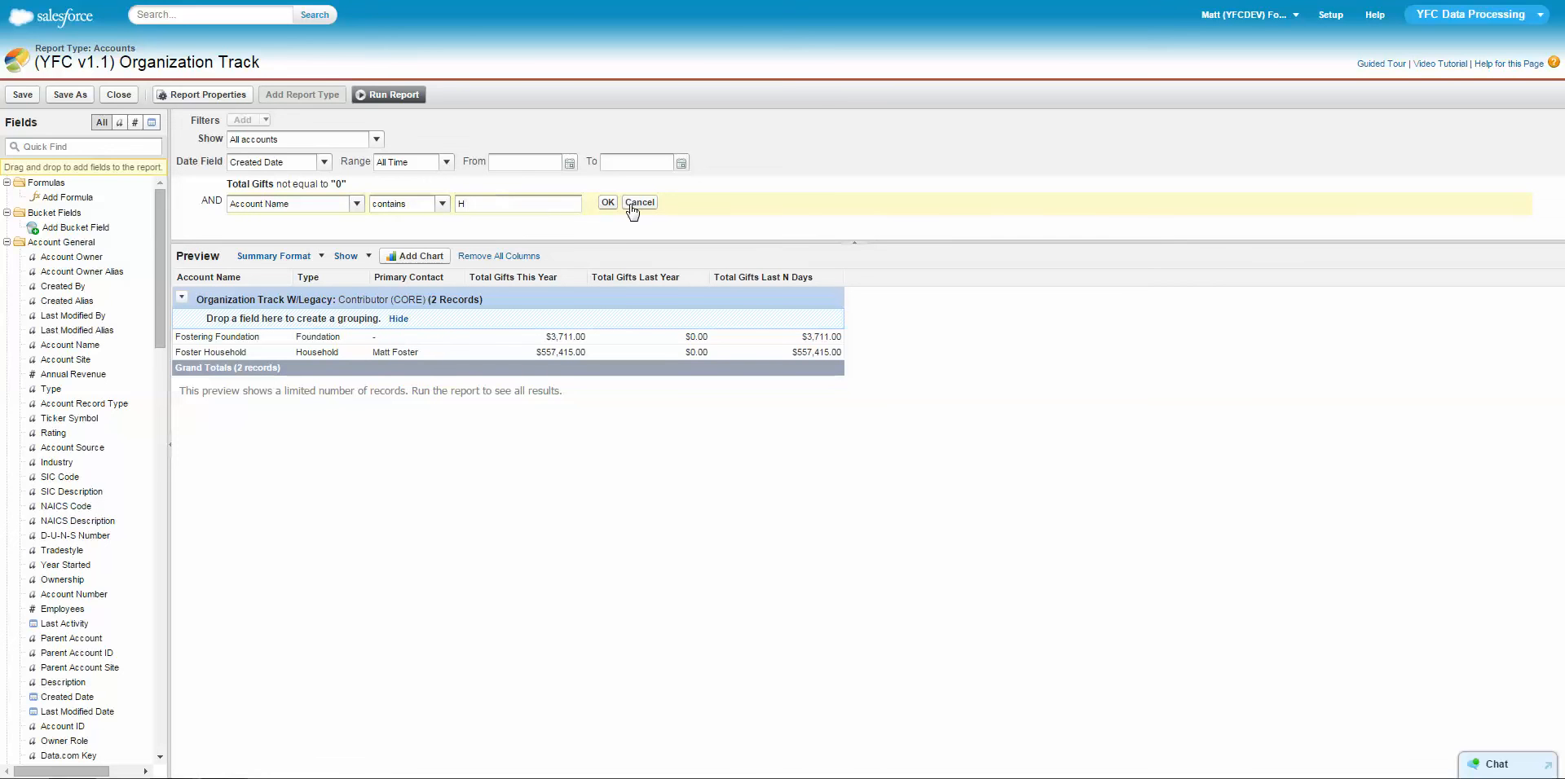
{"action": "left_click", "coordinate": [441, 204]}
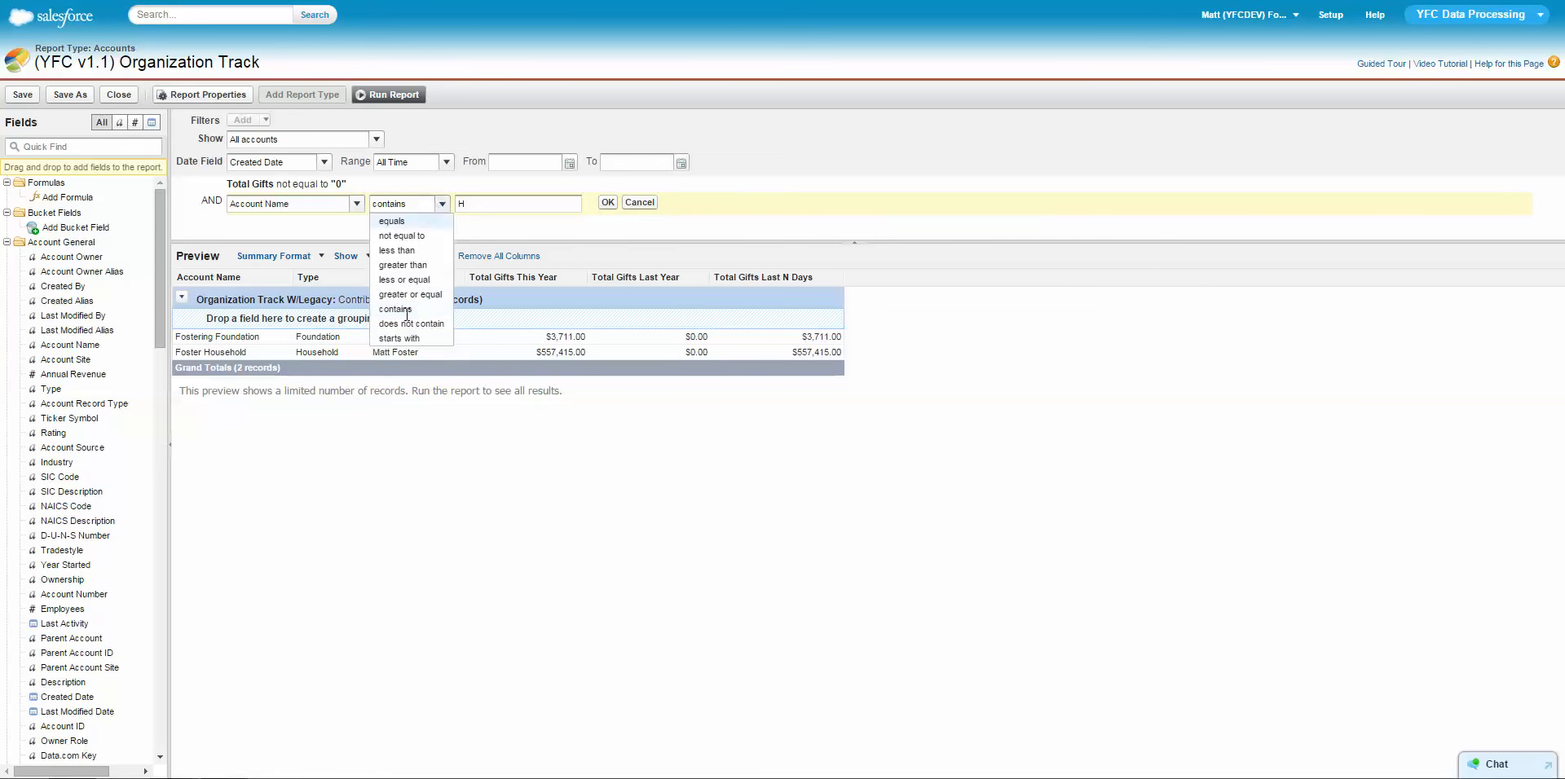
{"action": "left_click", "coordinate": [415, 311]}
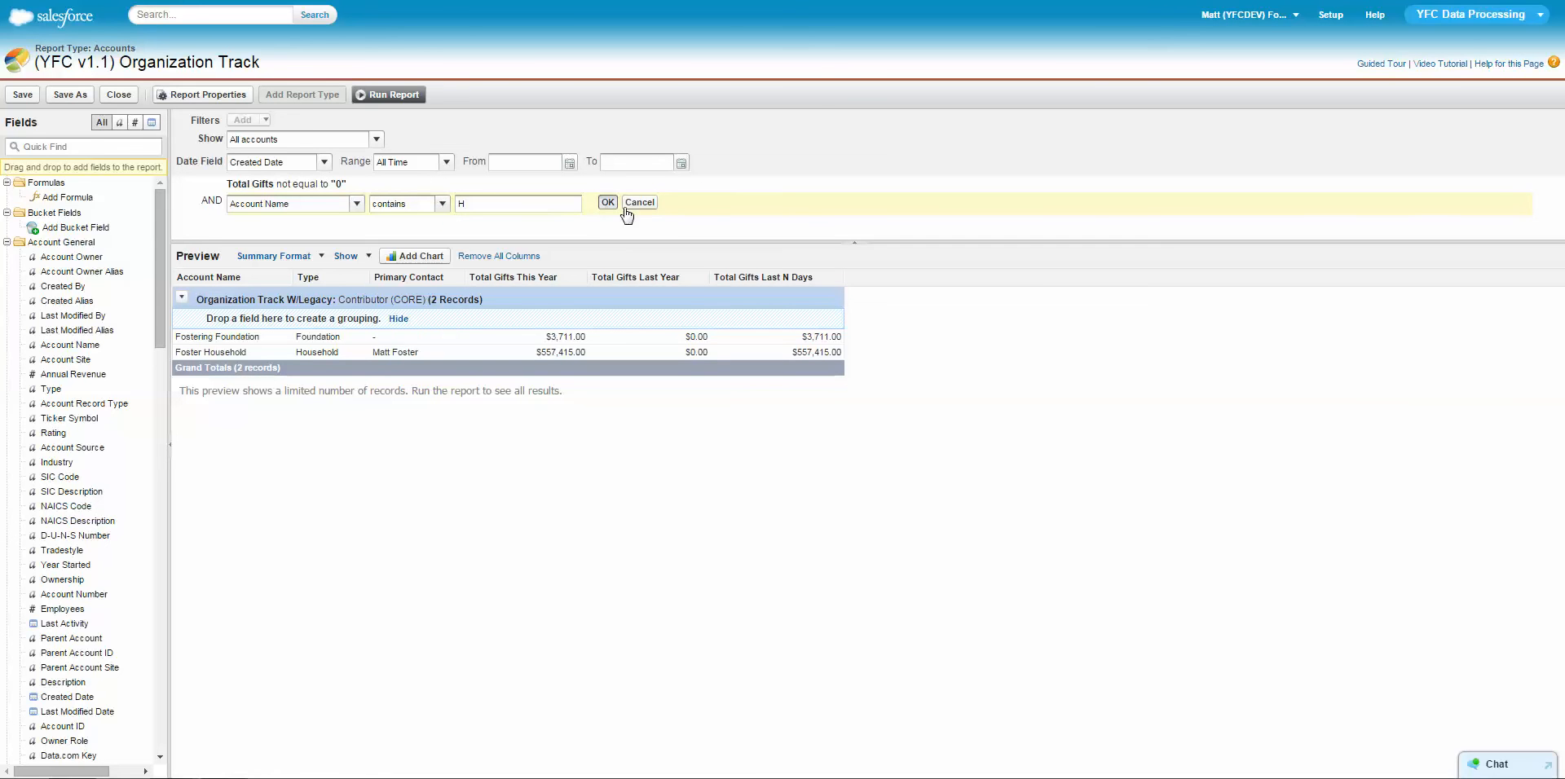
{"action": "left_click", "coordinate": [607, 202]}
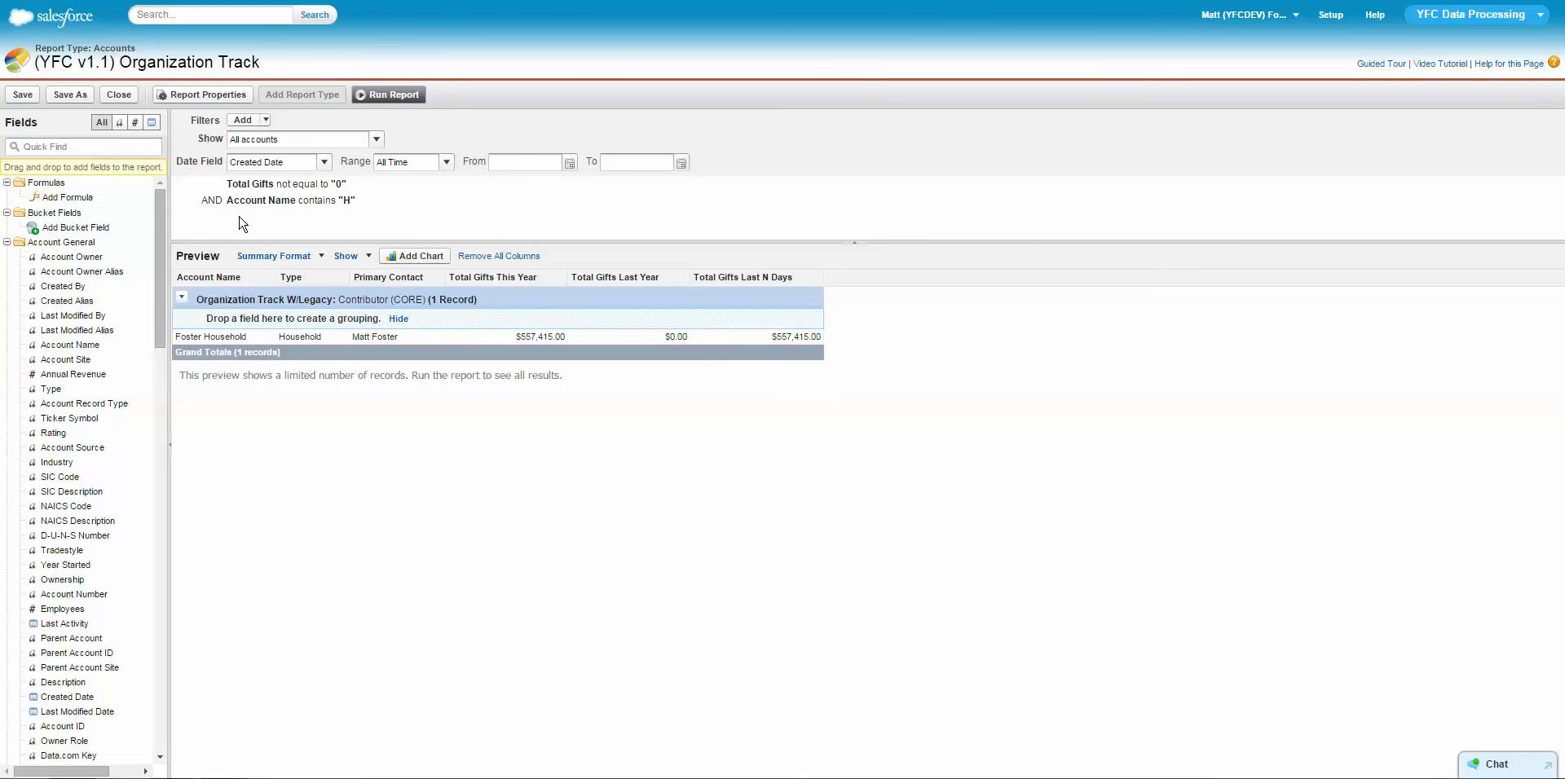
Add filter logic that combines the two field filters as 1 OR 2.
{"action": "left_click", "coordinate": [266, 123]}
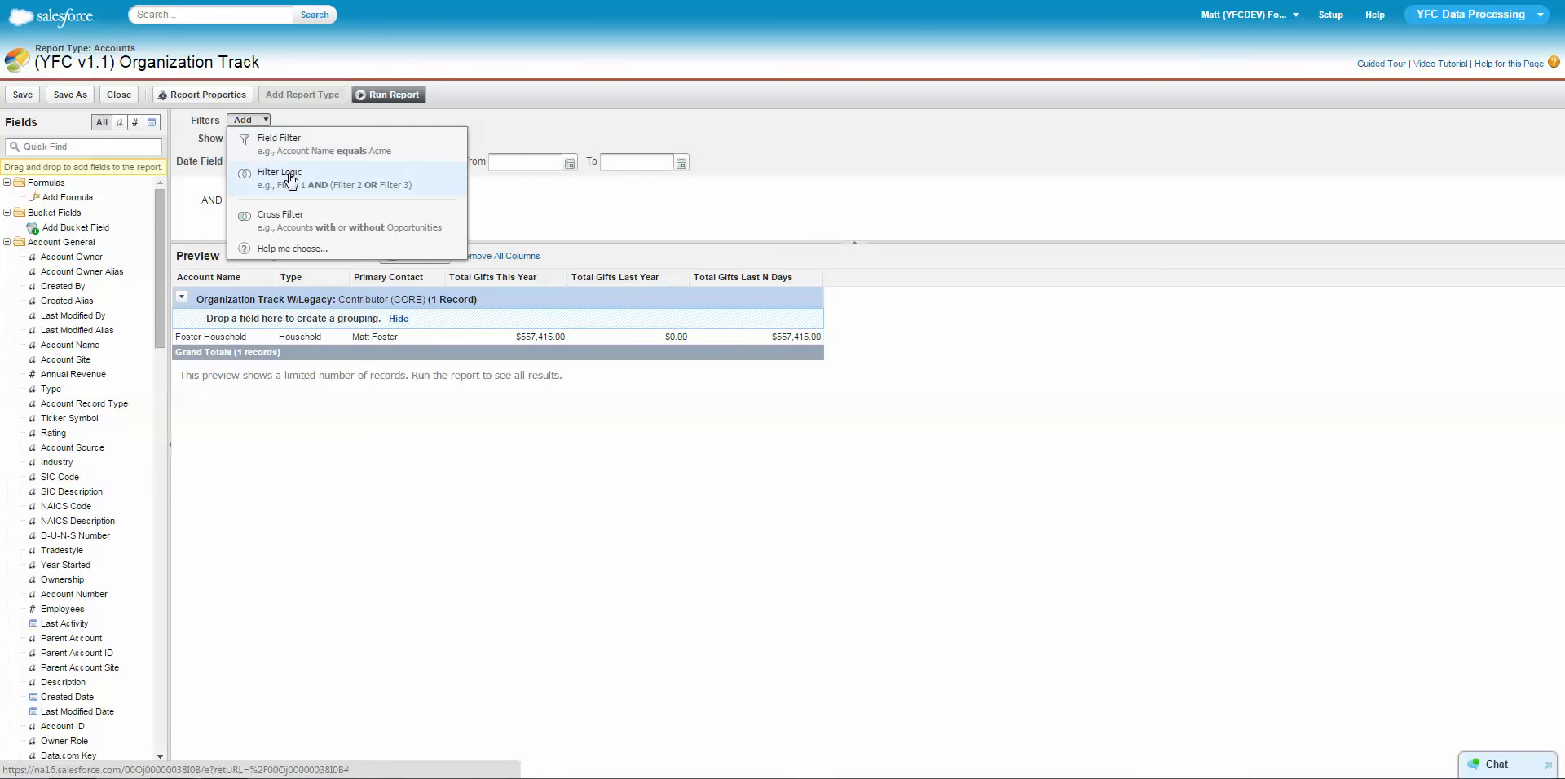
{"action": "left_click", "coordinate": [297, 244]}
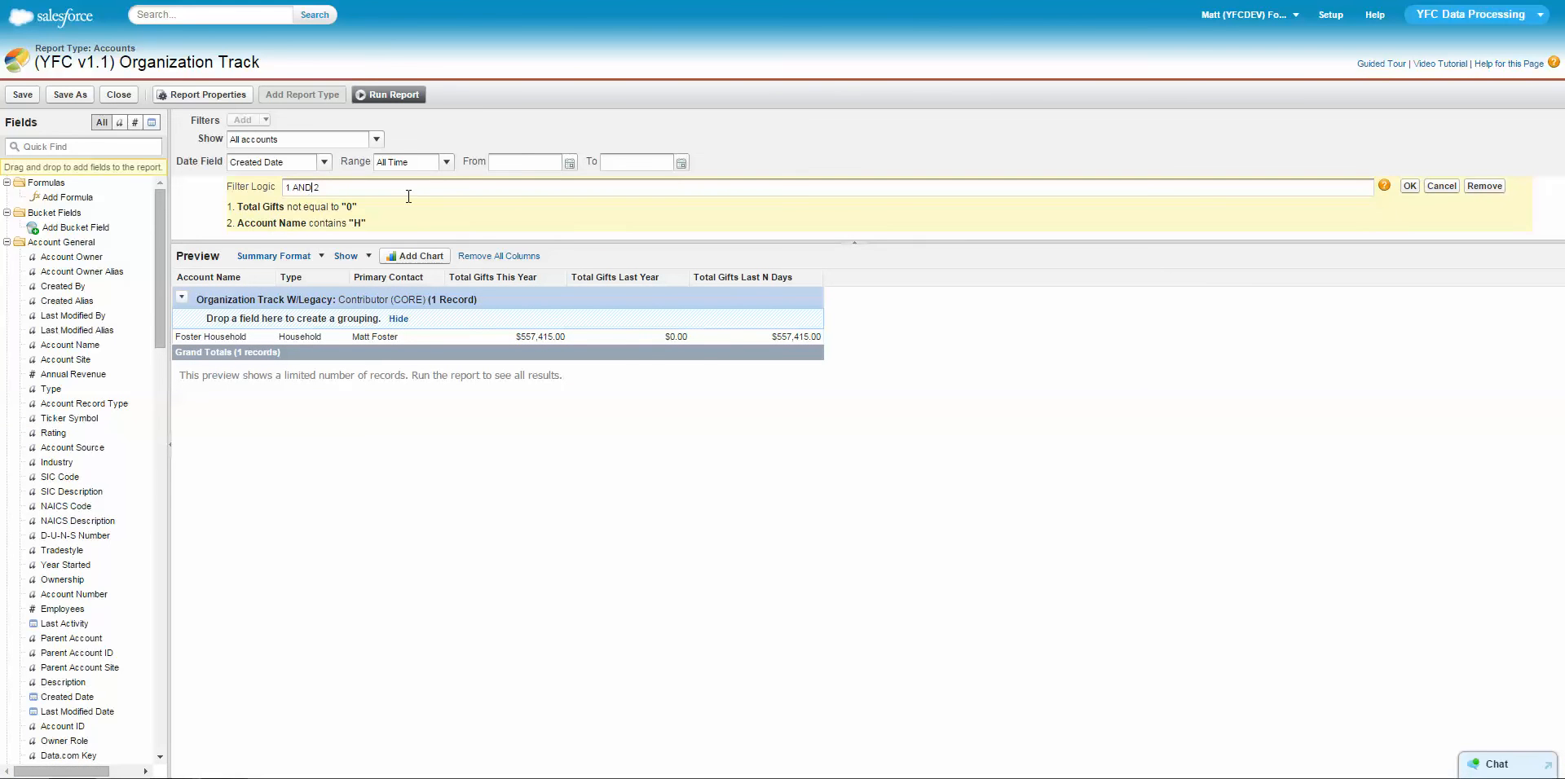
{"action": "key", "text": "BackSpace"}
{"action": "key", "text": "BackSpace"}
{"action": "key", "text": "BackSpace"}
{"action": "left_click", "coordinate": [1409, 187]}
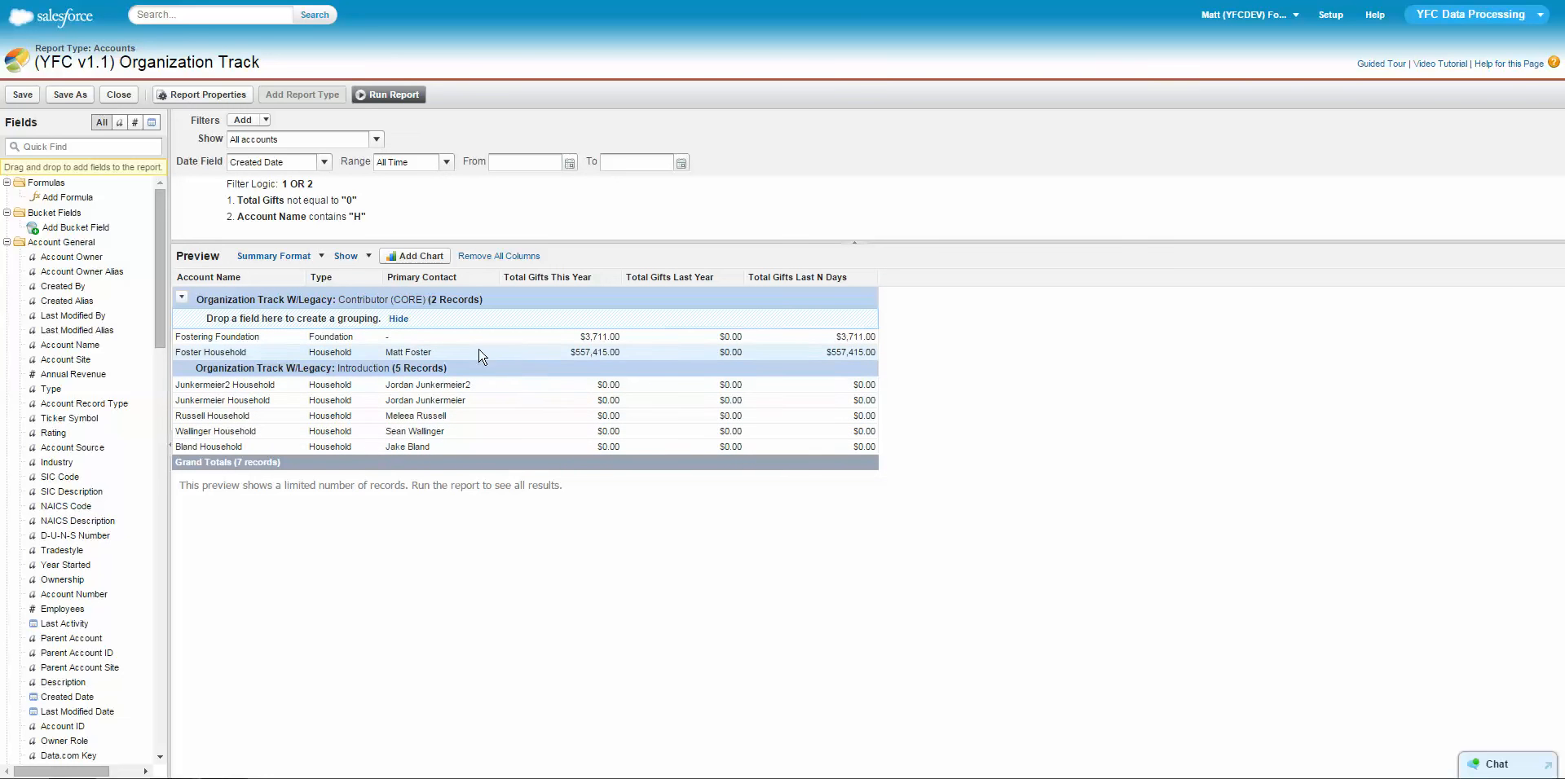
Remove the Total Gifts filter and the filter logic, keeping only the Account Name filter.
{"action": "mouse_move", "coordinate": [303, 225]}
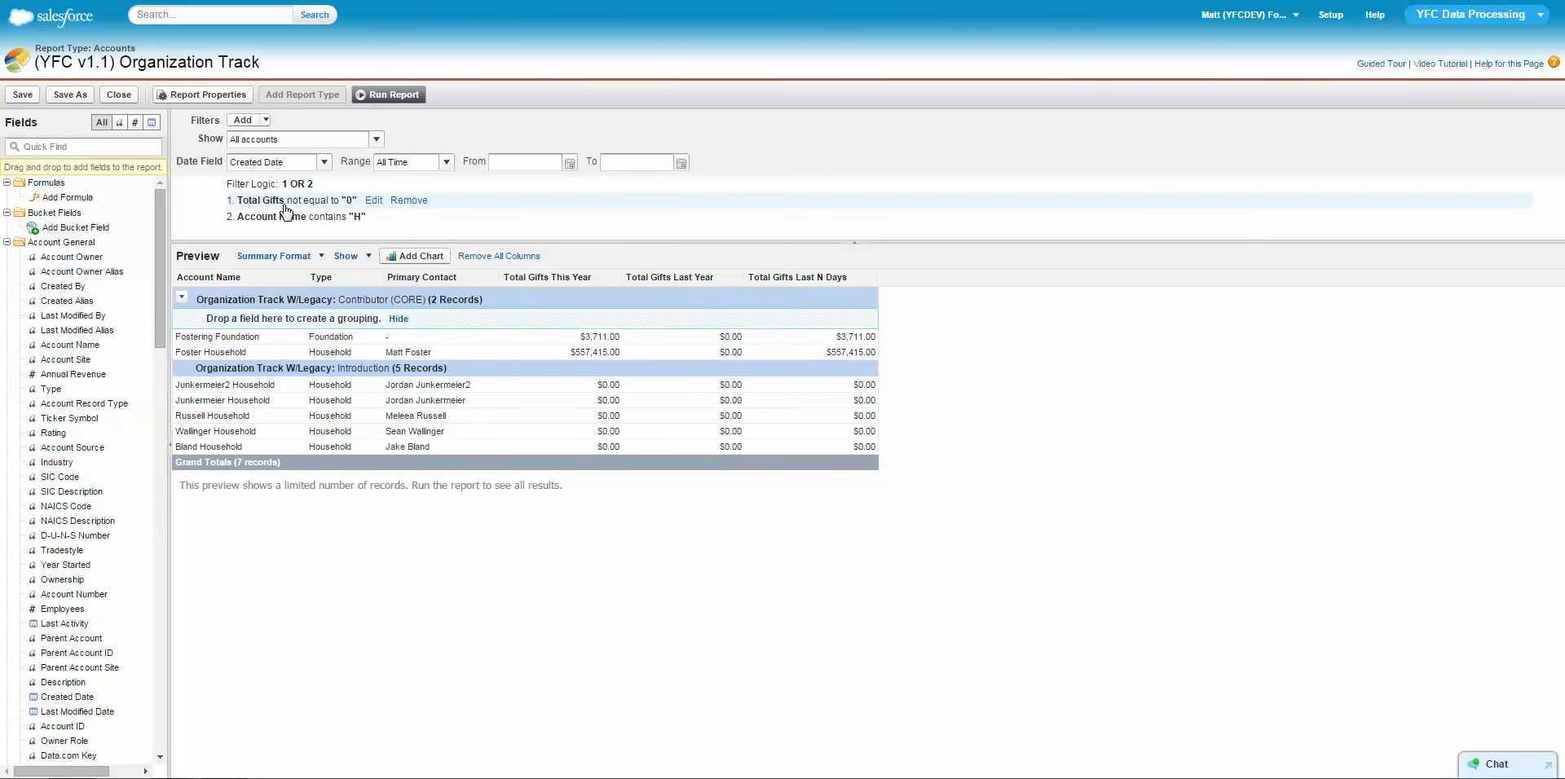
{"action": "left_click", "coordinate": [411, 203]}
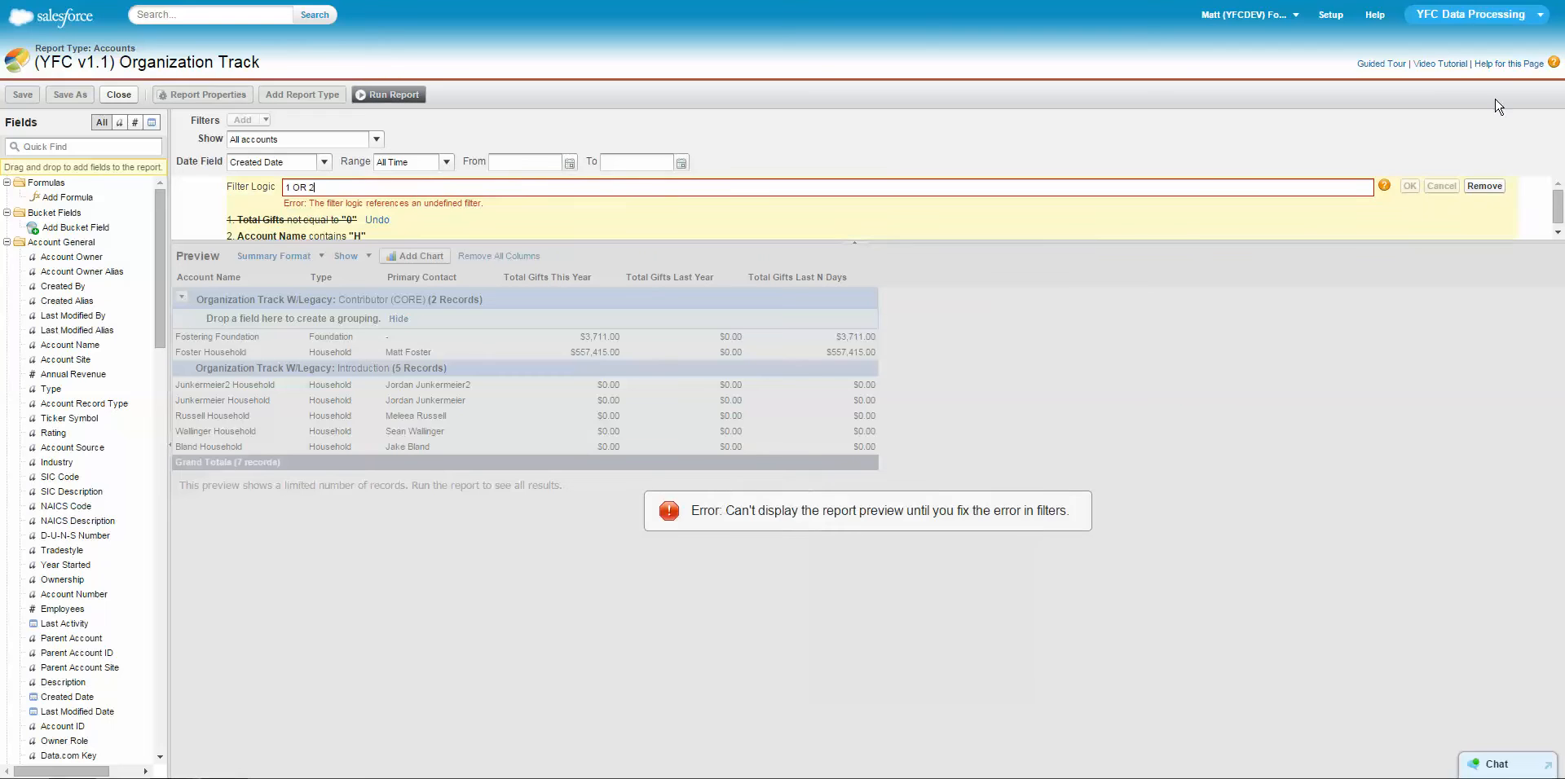
{"action": "left_click", "coordinate": [1485, 185]}
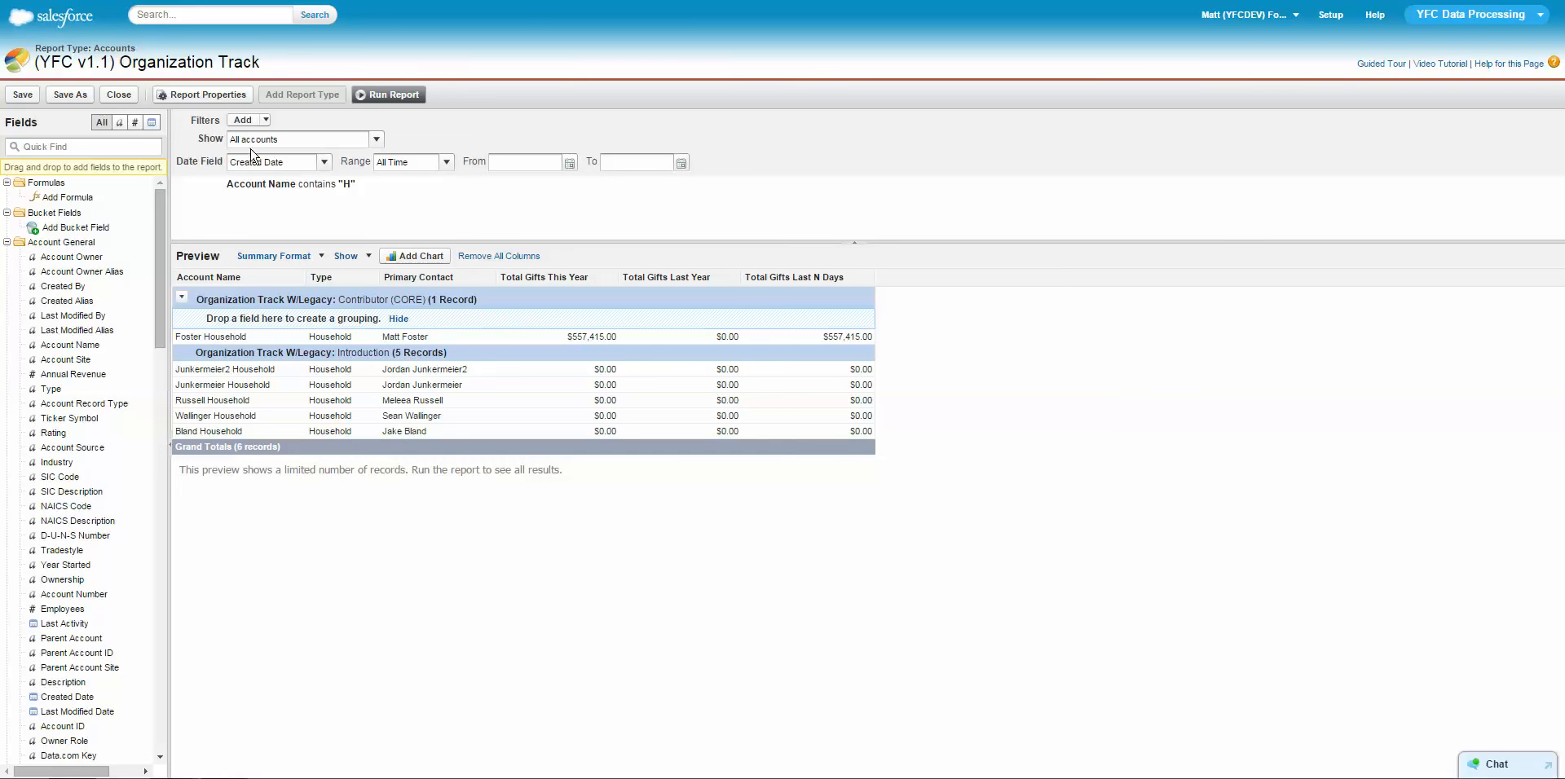
Add the Account Record Type column to the report and remove the Total Gifts Last N Days column.
{"action": "left_click", "coordinate": [53, 390]}
{"action": "left_click_drag", "start_coordinate": [53, 391], "coordinate": [868, 359]}
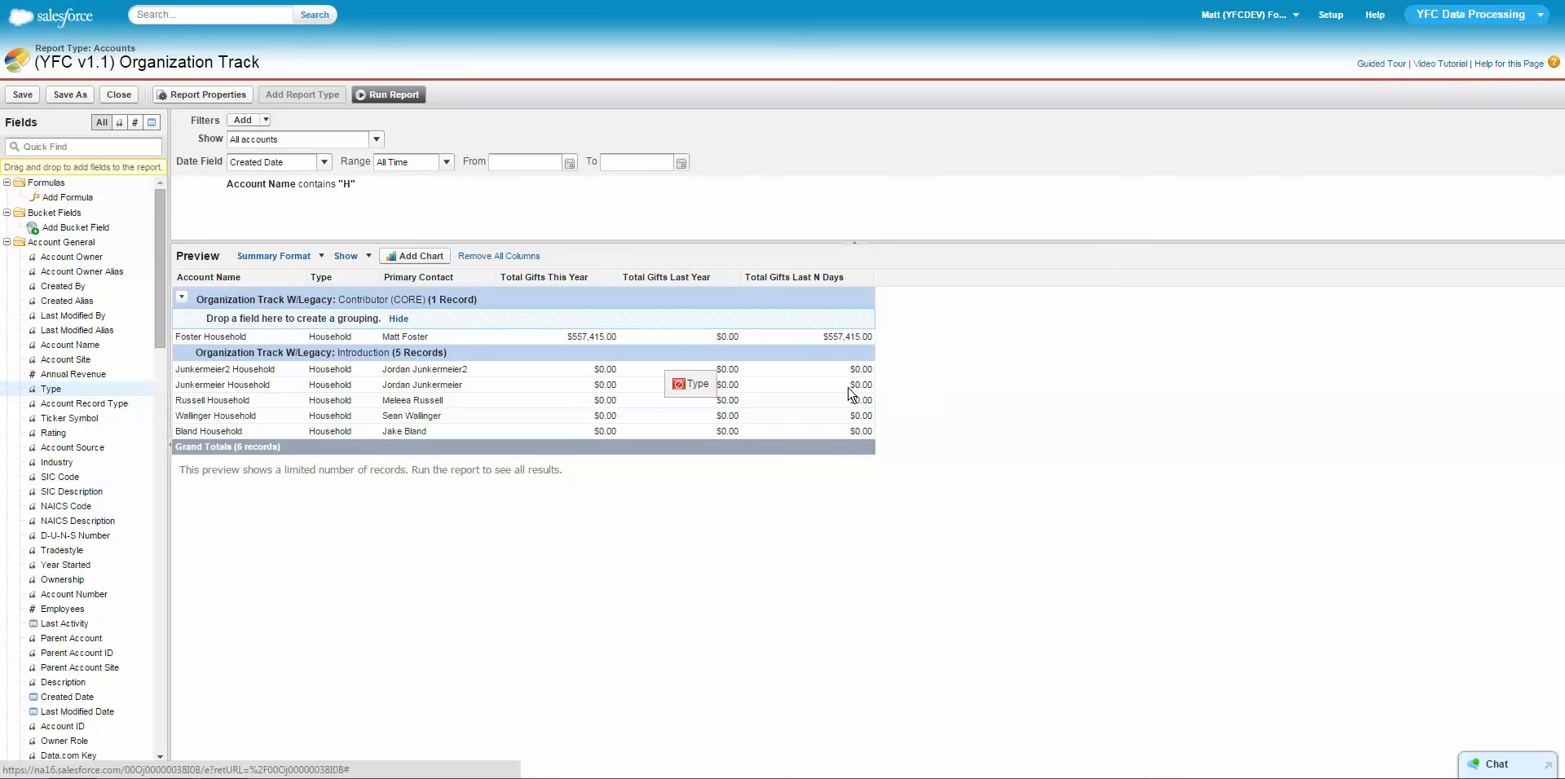
{"action": "double_click", "coordinate": [74, 404]}
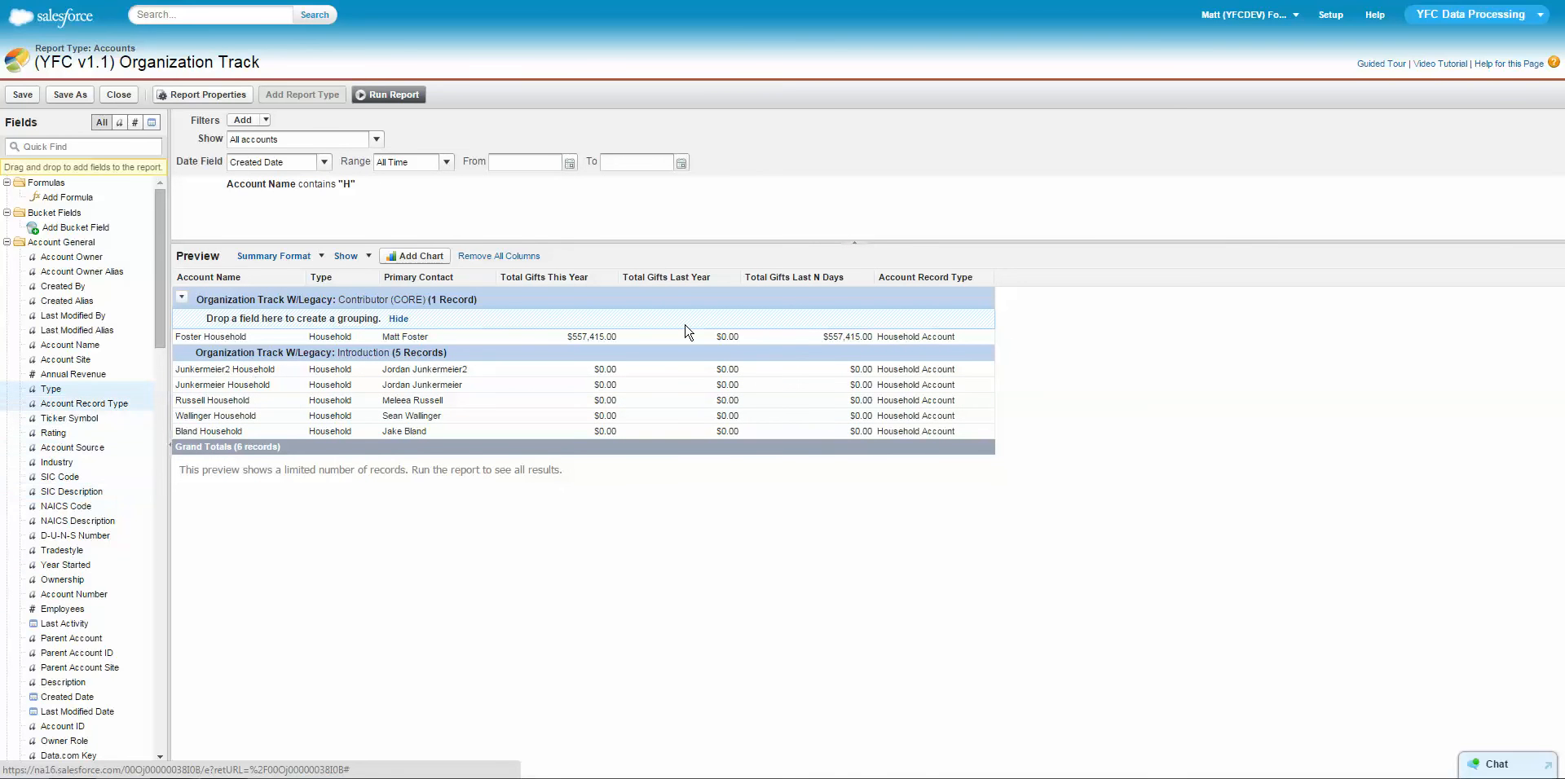
{"action": "left_click_drag", "start_coordinate": [770, 278], "coordinate": [66, 349]}
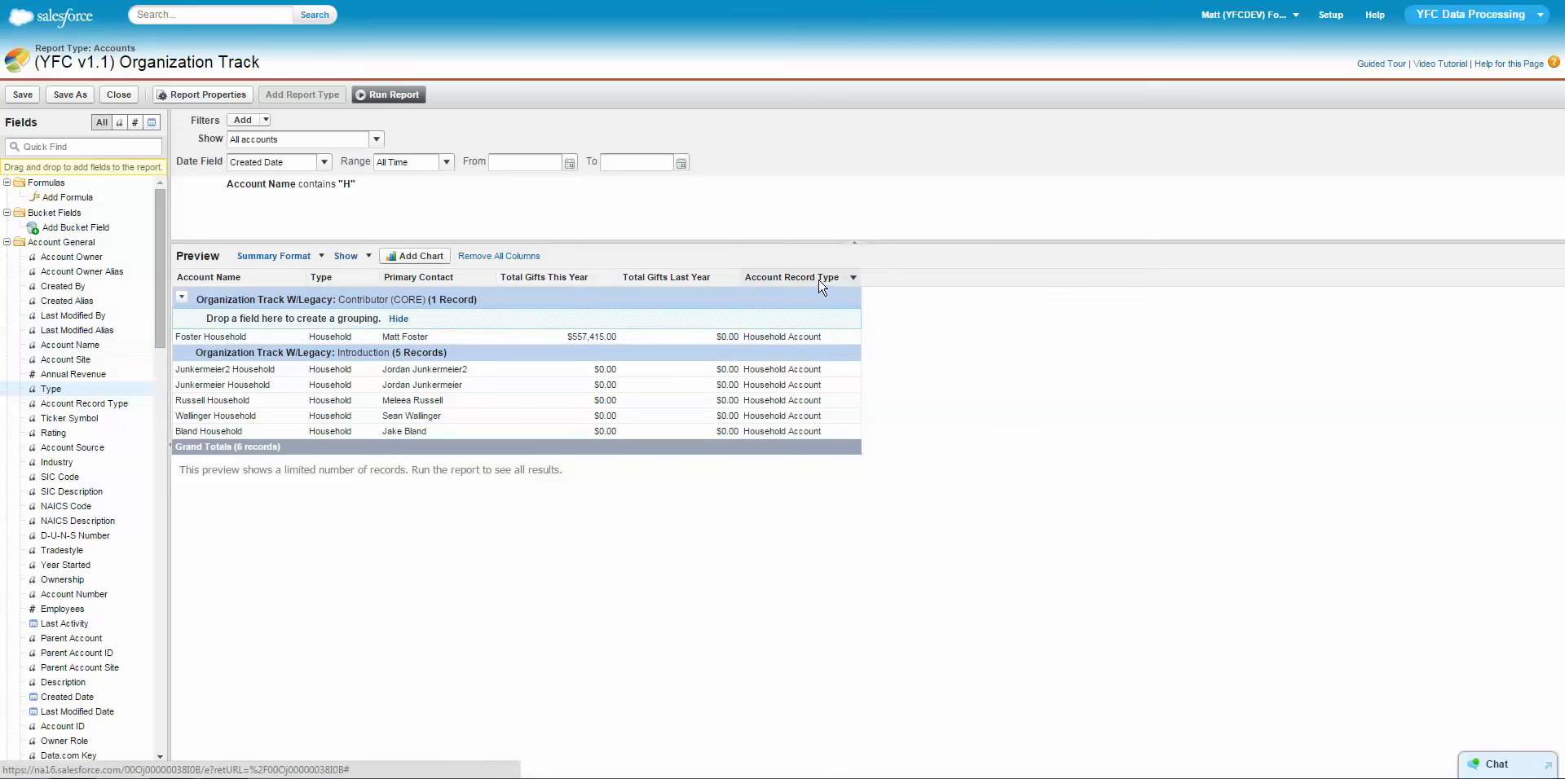
Add the Year Started column to the report and remove it again.
{"action": "double_click", "coordinate": [64, 566]}
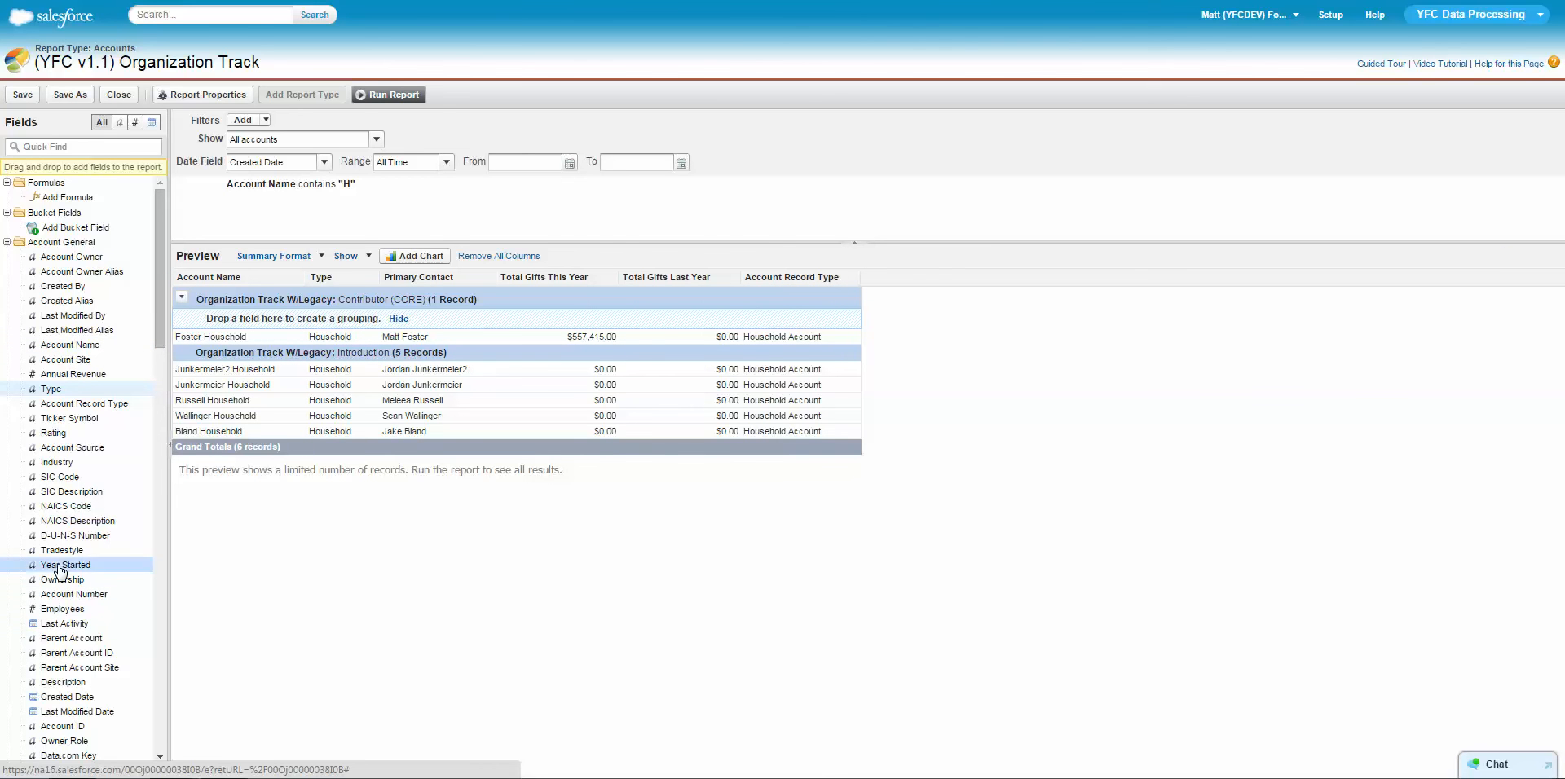
{"action": "left_click", "coordinate": [931, 277]}
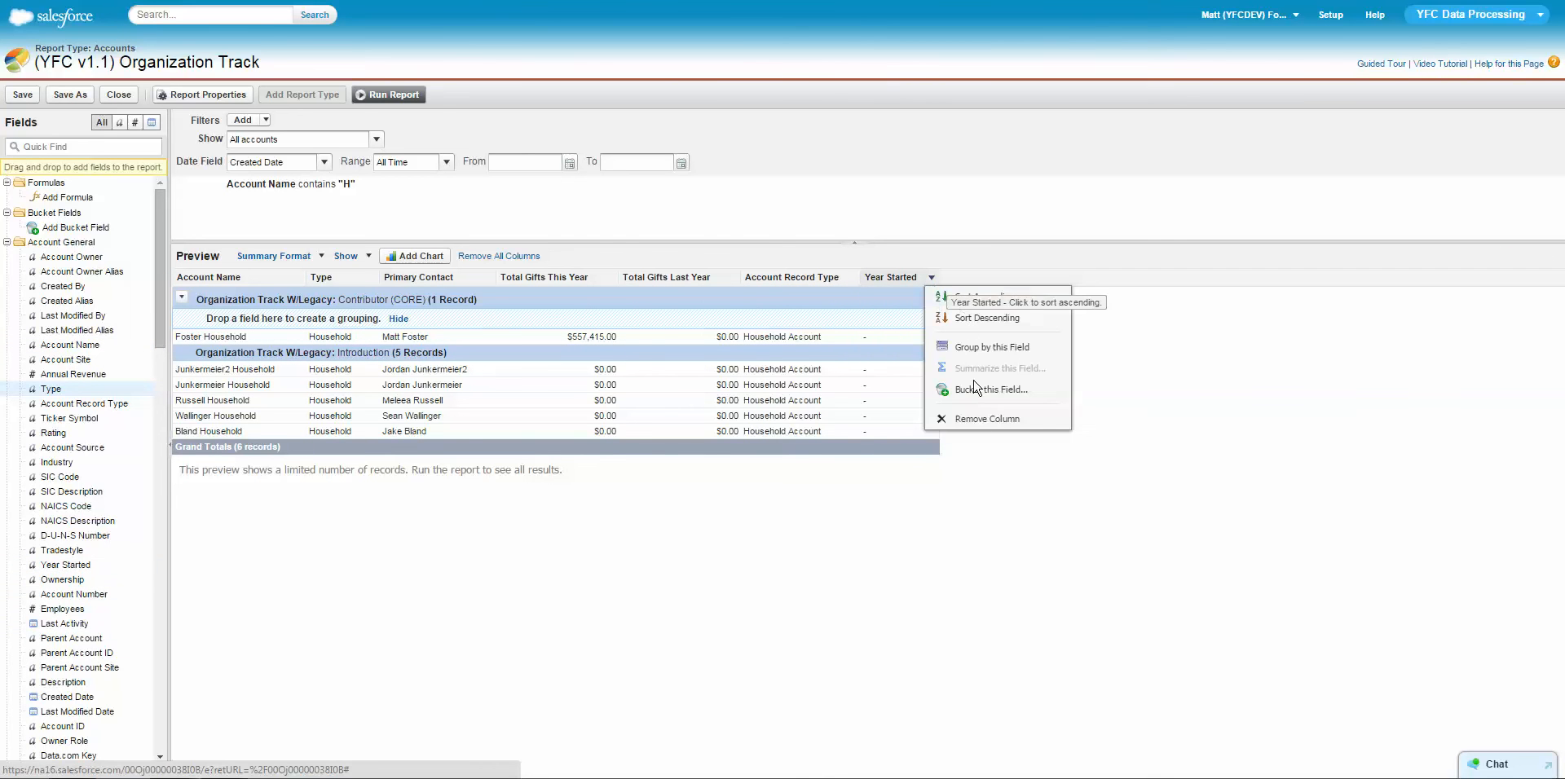
{"action": "left_click", "coordinate": [973, 420]}
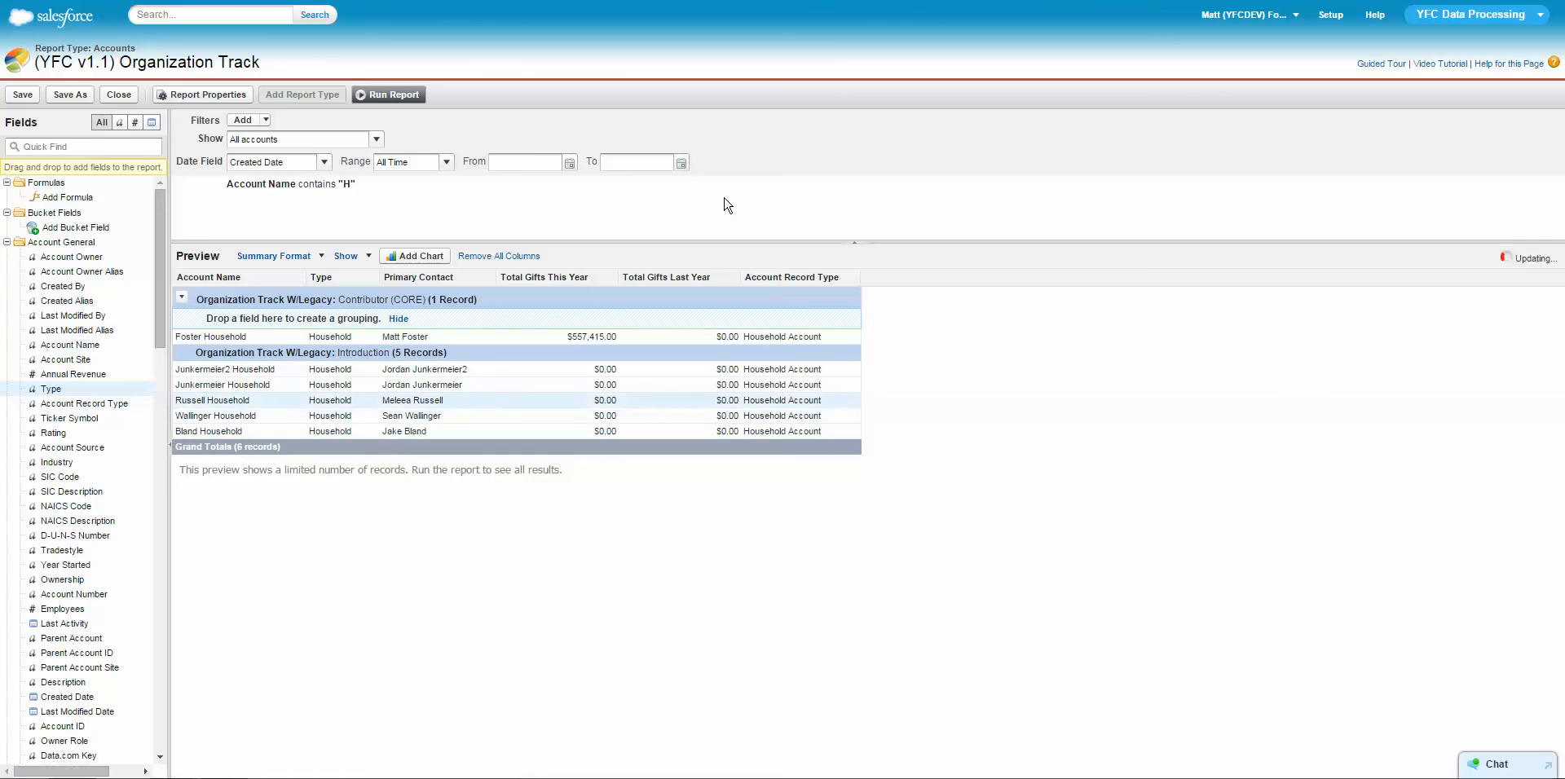
Find the Formal Greeting and Informal Greeting fields and add them as report columns.
{"action": "left_click", "coordinate": [44, 149]}
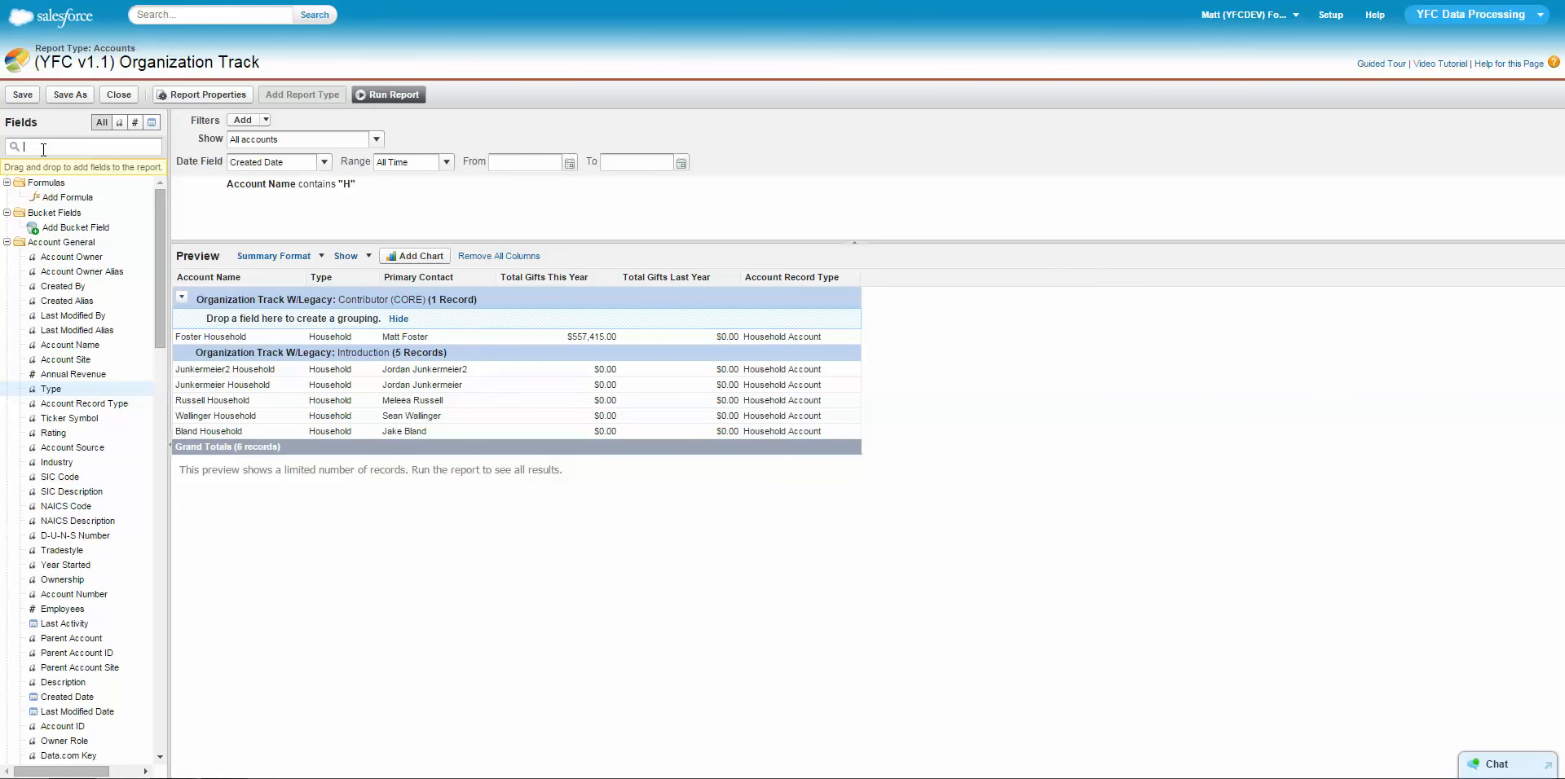
{"action": "type", "text": "form"}
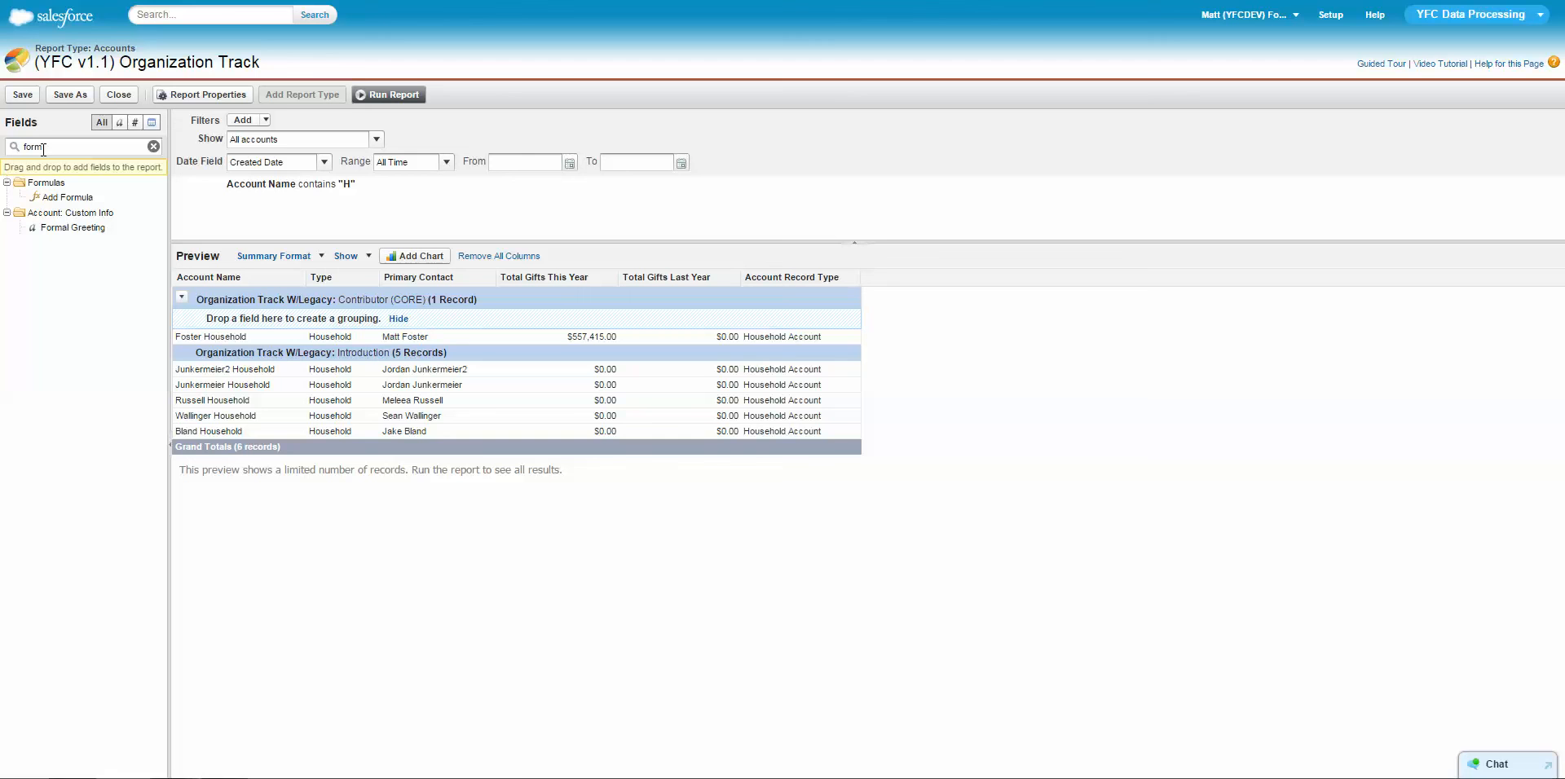
{"action": "double_click", "coordinate": [62, 235]}
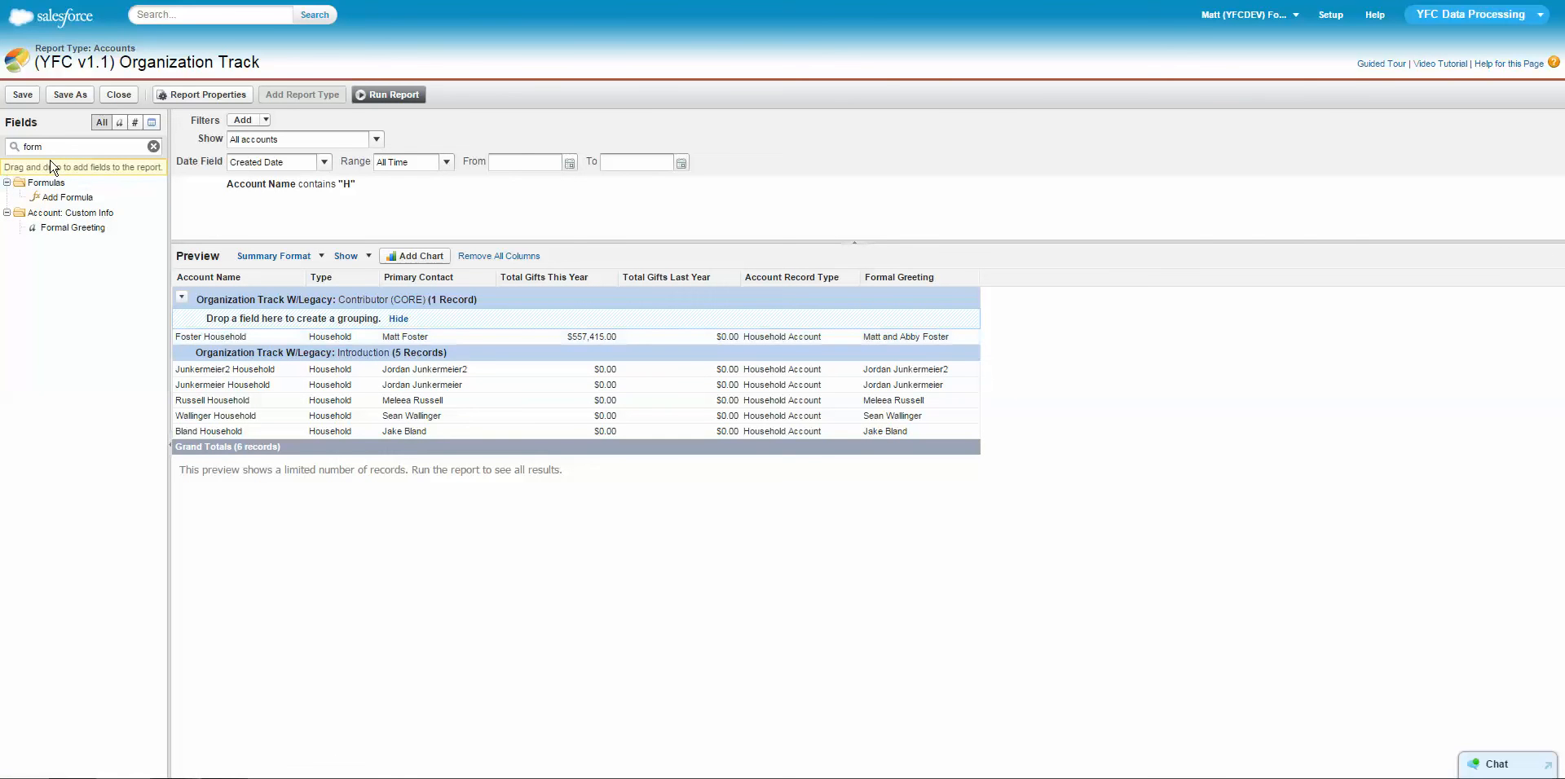
{"action": "type", "text": "infor"}
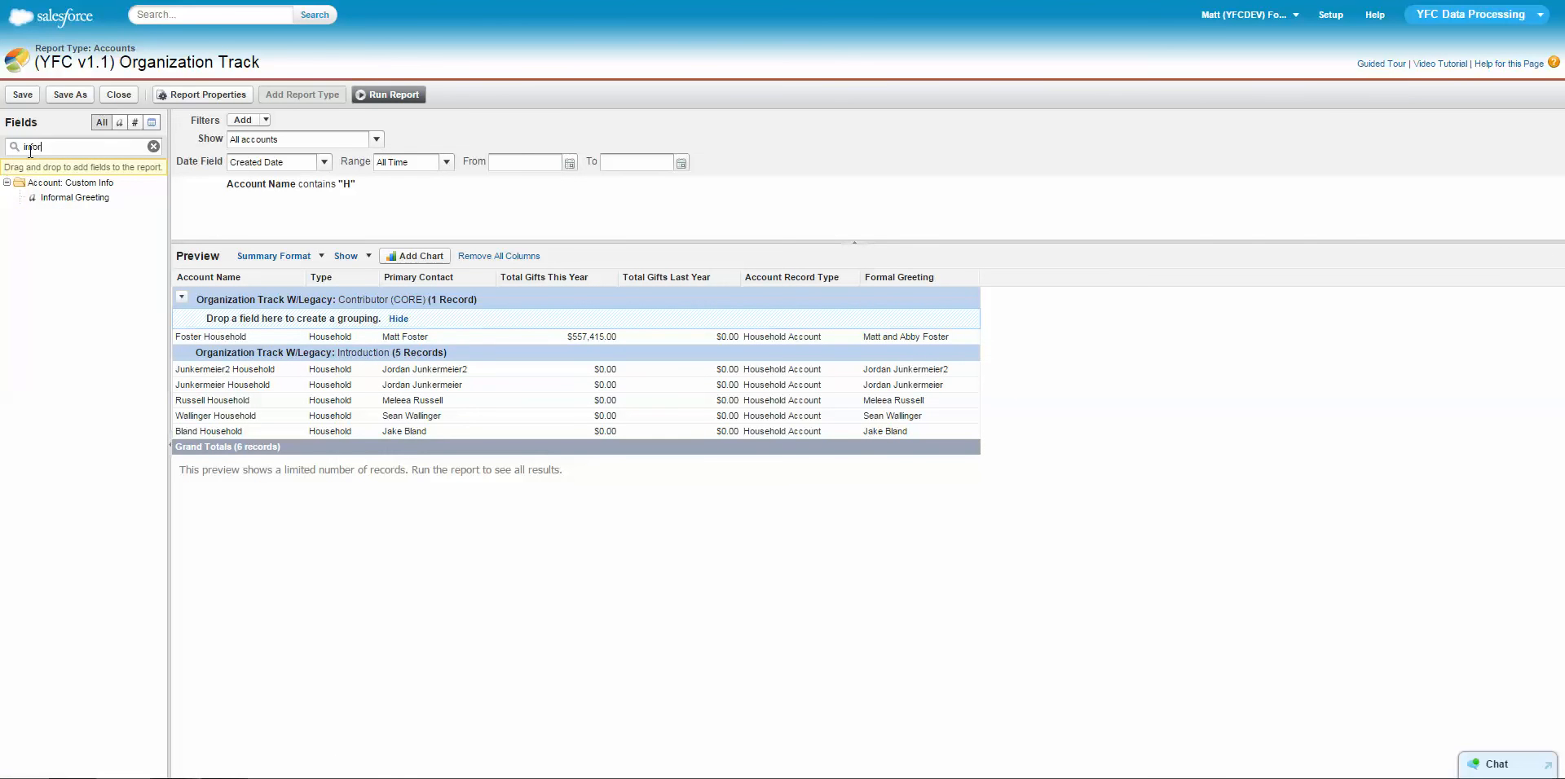
{"action": "double_click", "coordinate": [72, 197]}
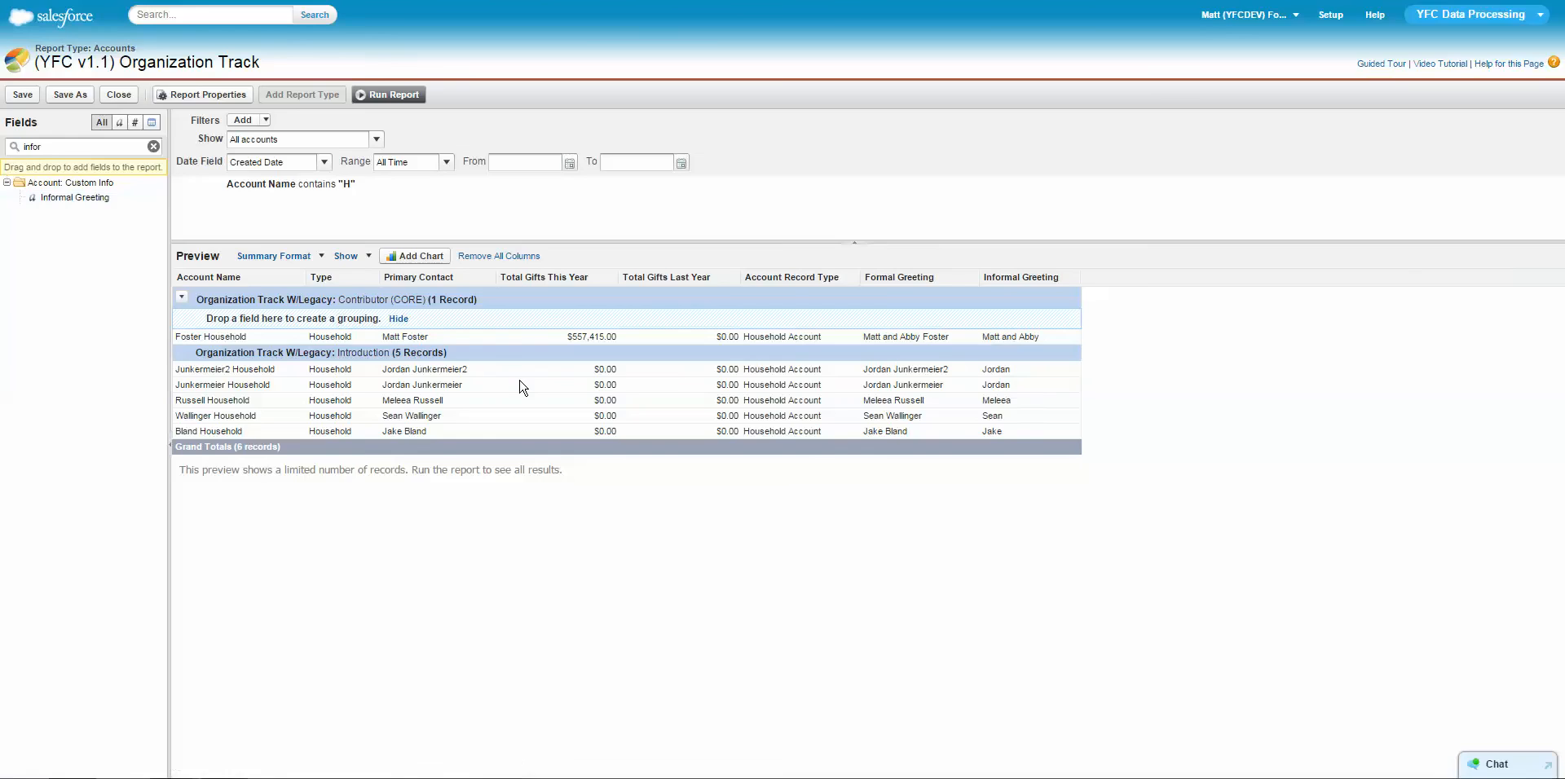
Search the fields for "bill" and add Billing Street as a report column.
{"action": "left_click_drag", "start_coordinate": [43, 146], "coordinate": [2, 131]}
{"action": "type", "text": "bill"}
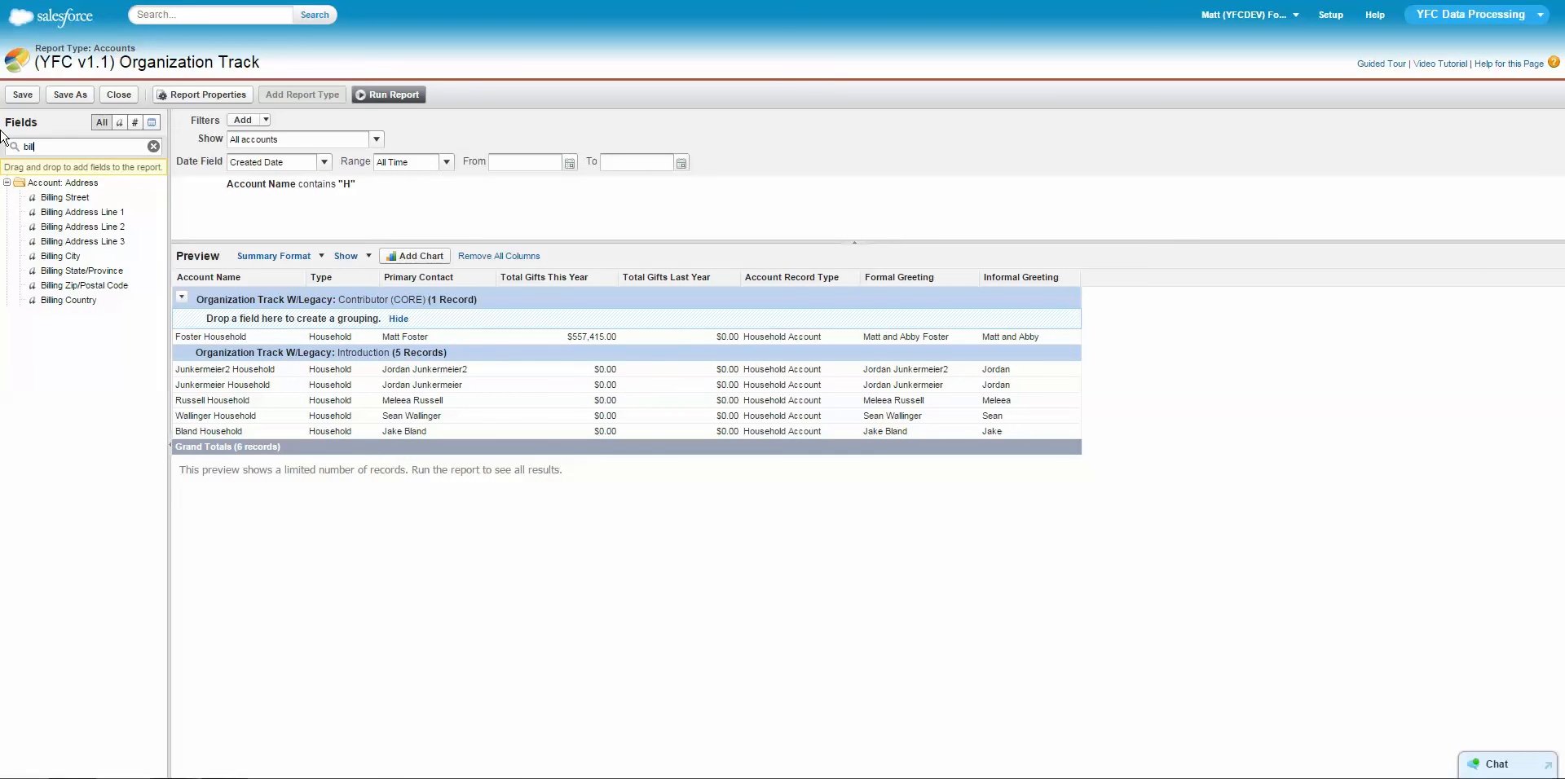
{"action": "double_click", "coordinate": [87, 202]}
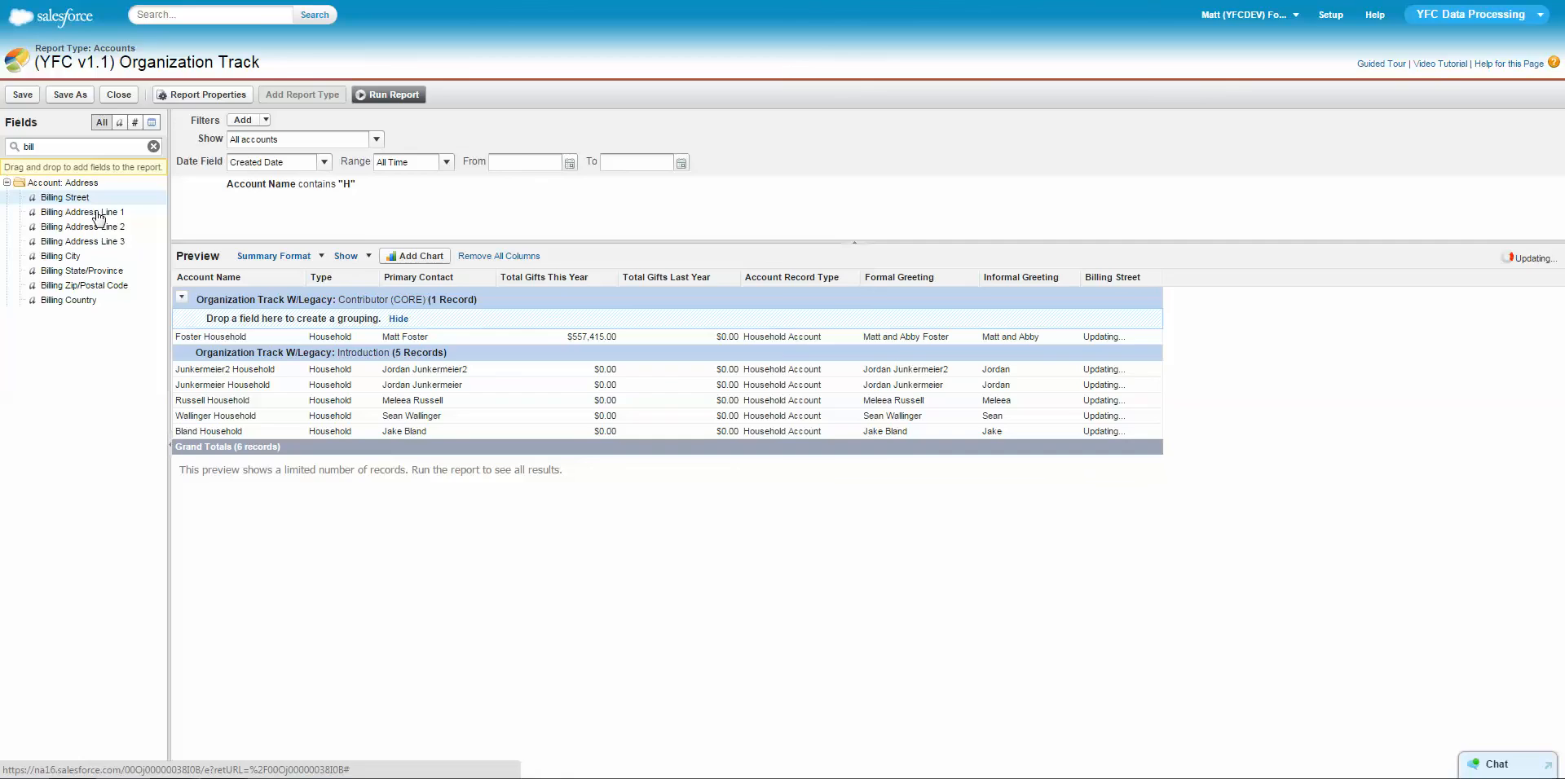
Add Billing City, Billing State/Province and Billing Zip/Postal Code as report columns.
{"action": "double_click", "coordinate": [89, 259]}
{"action": "double_click", "coordinate": [91, 271]}
{"action": "double_click", "coordinate": [94, 286]}
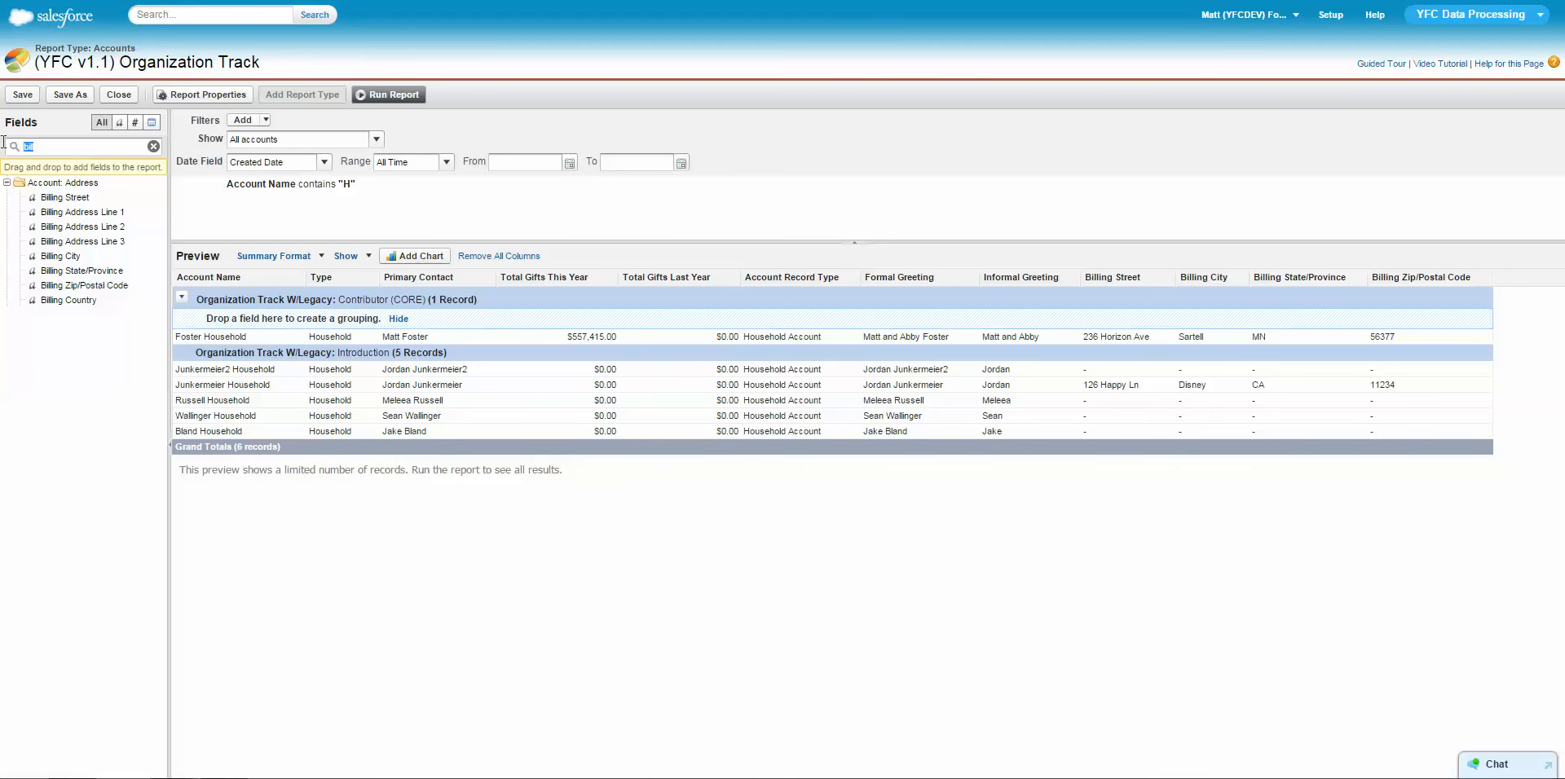
Save the report as a copy named "Modified Donor Track Report" in the YFC Data Processing folder and run it.
{"action": "mouse_move", "coordinate": [373, 193]}
{"action": "left_click", "coordinate": [82, 98]}
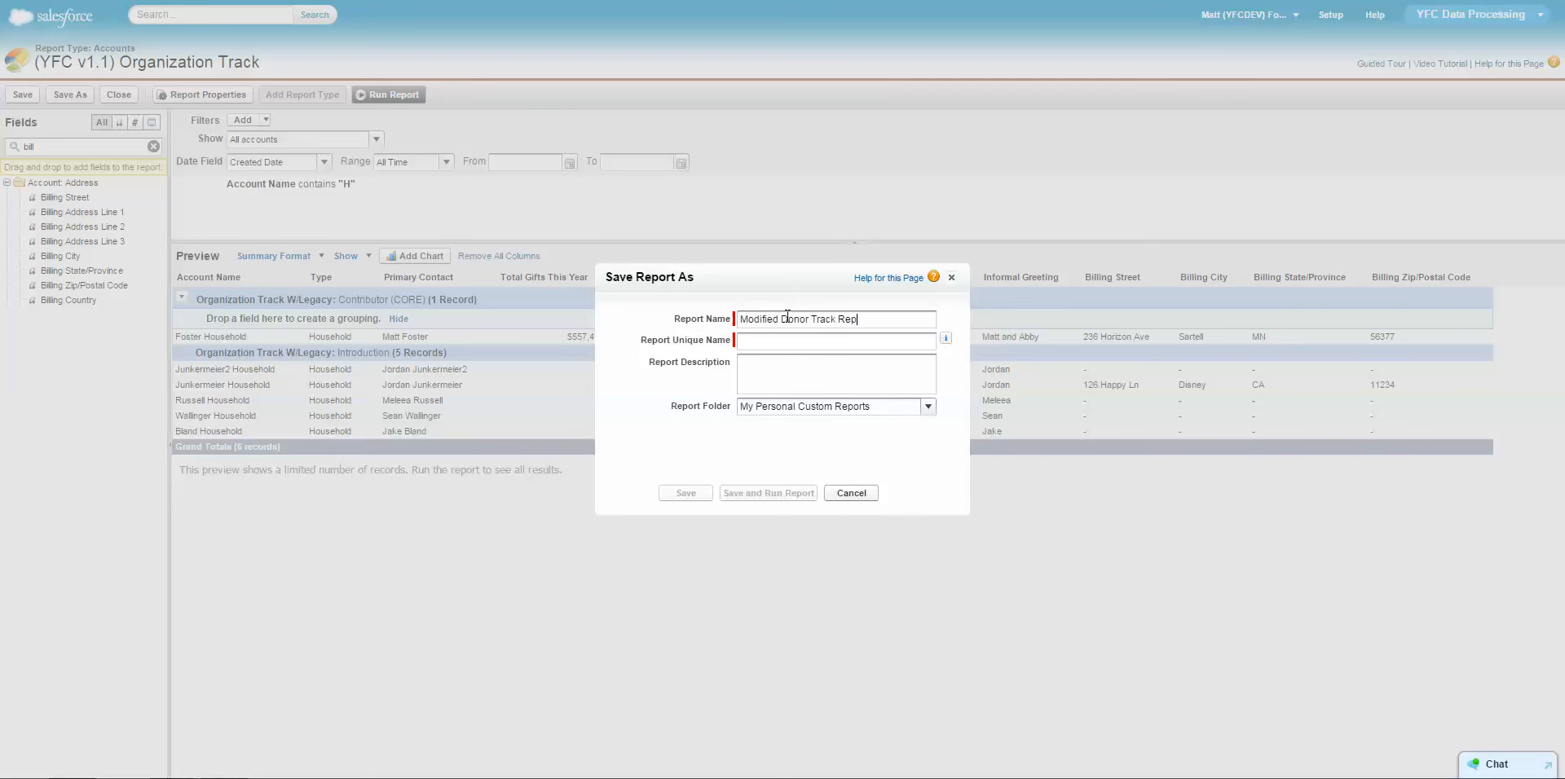
{"action": "left_click", "coordinate": [927, 409]}
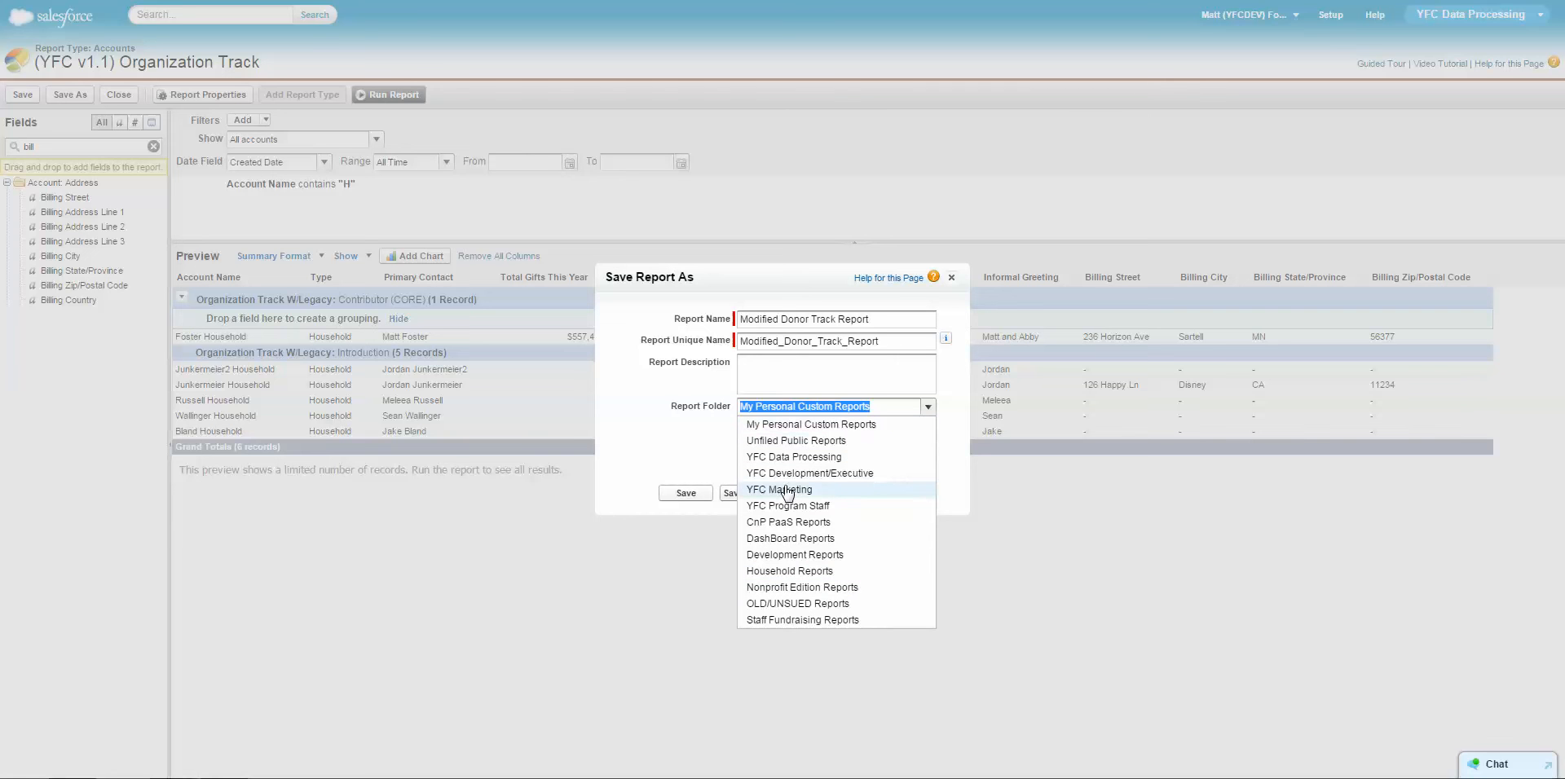
{"action": "left_click", "coordinate": [791, 457]}
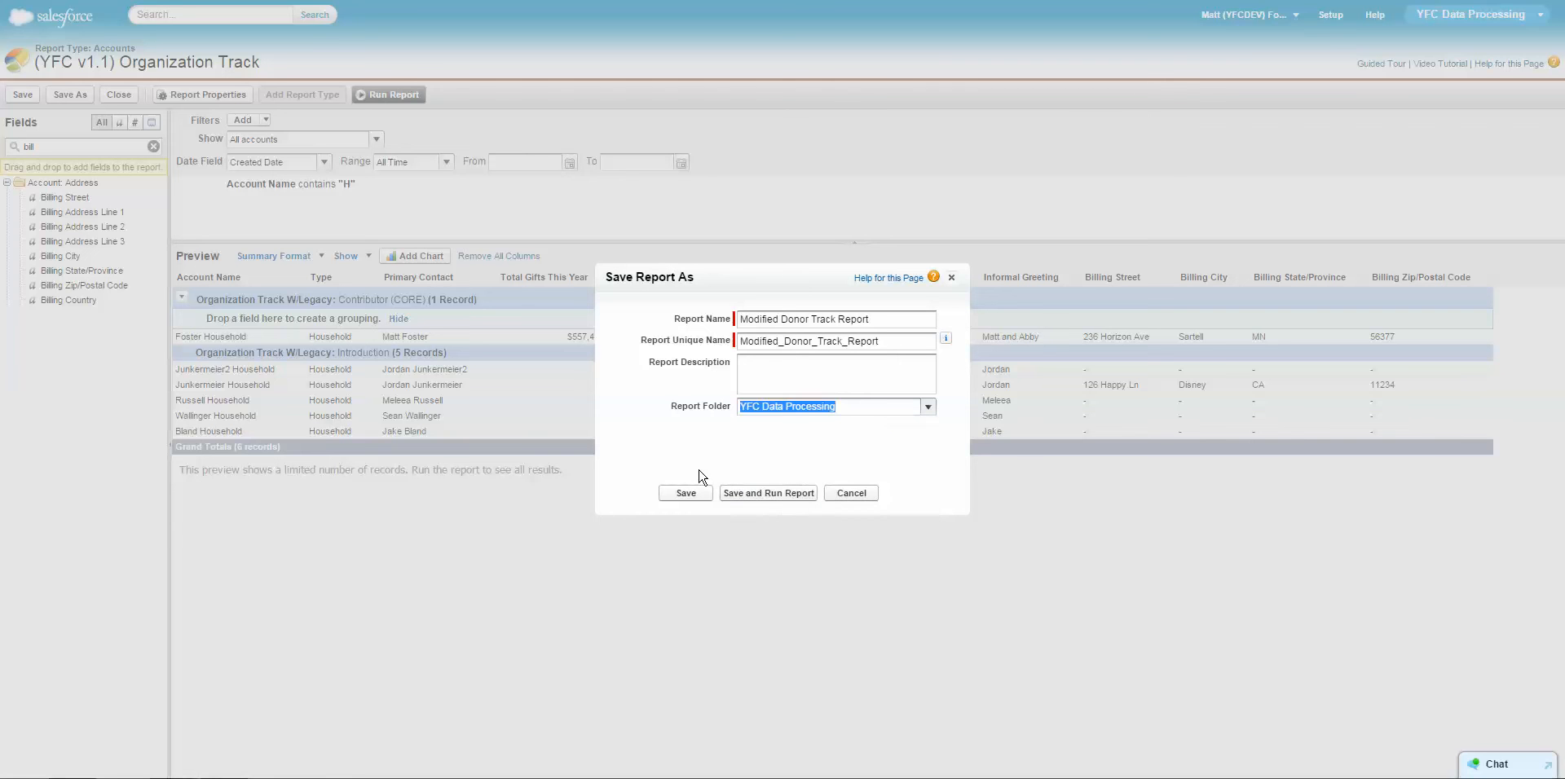
{"action": "left_click", "coordinate": [766, 493]}
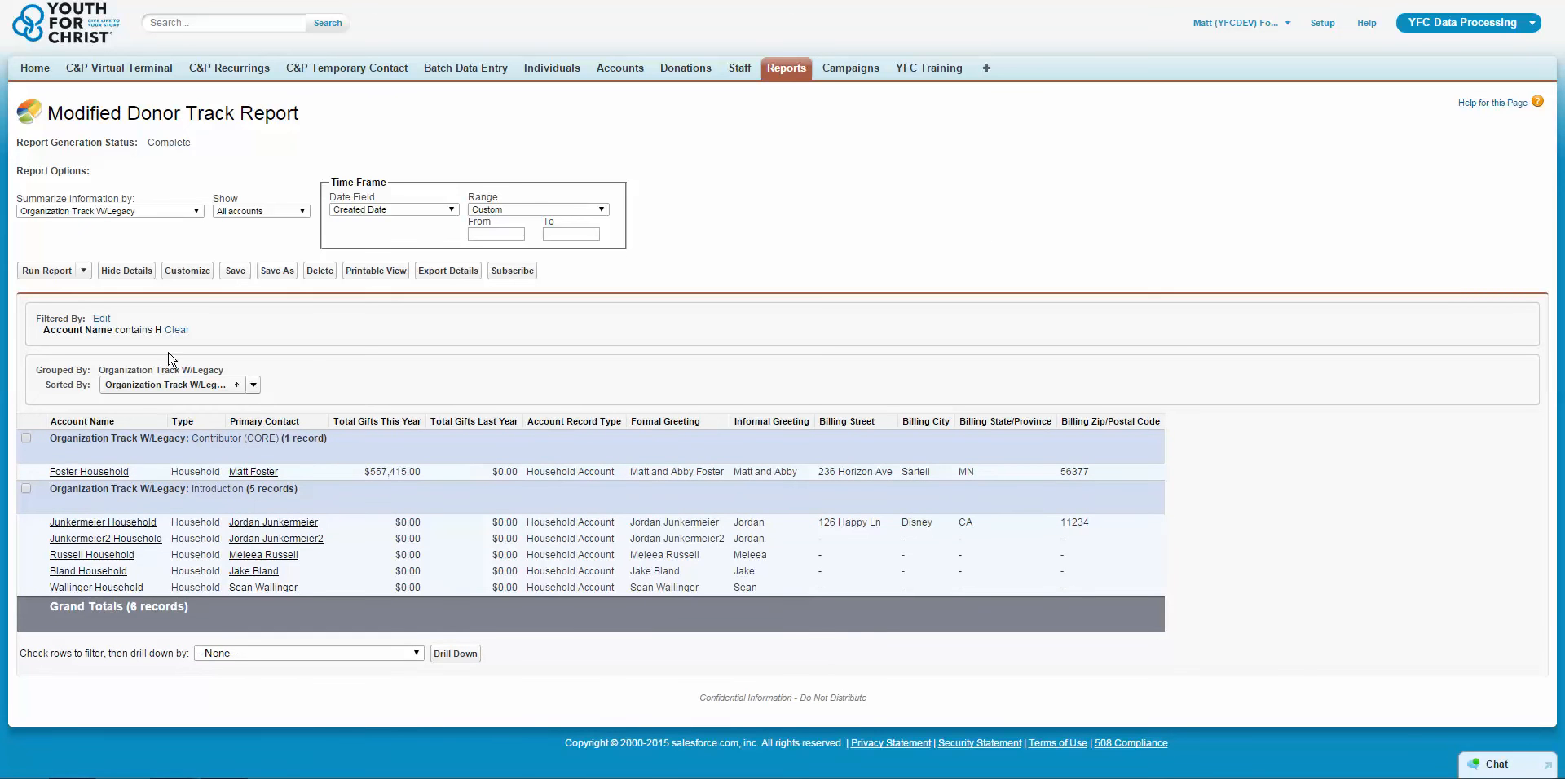
Open the Modified Donor Track Report for customizing and change its format from Summary to Tabular.
{"action": "left_click", "coordinate": [184, 272]}
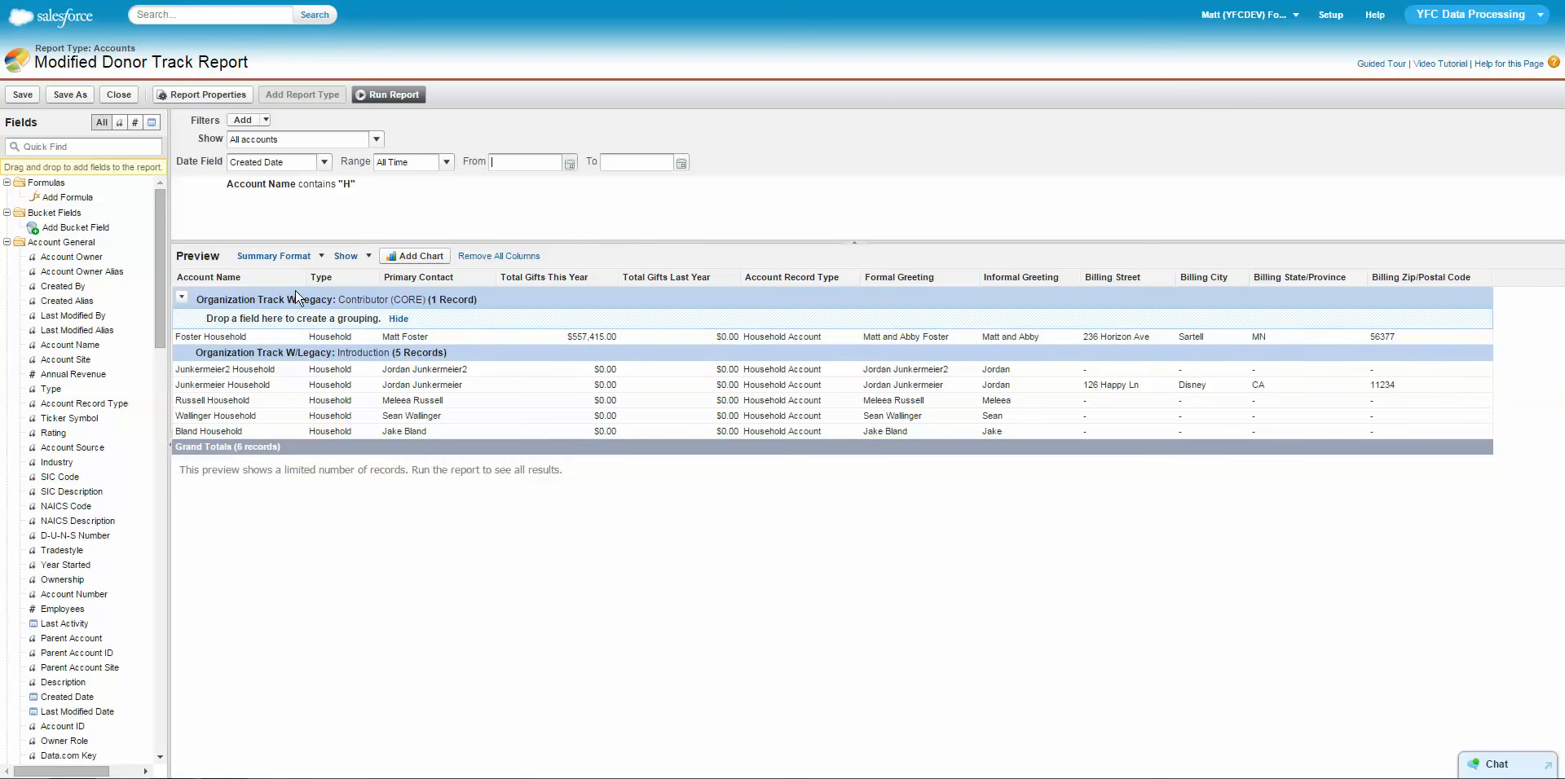
{"action": "left_click", "coordinate": [183, 304]}
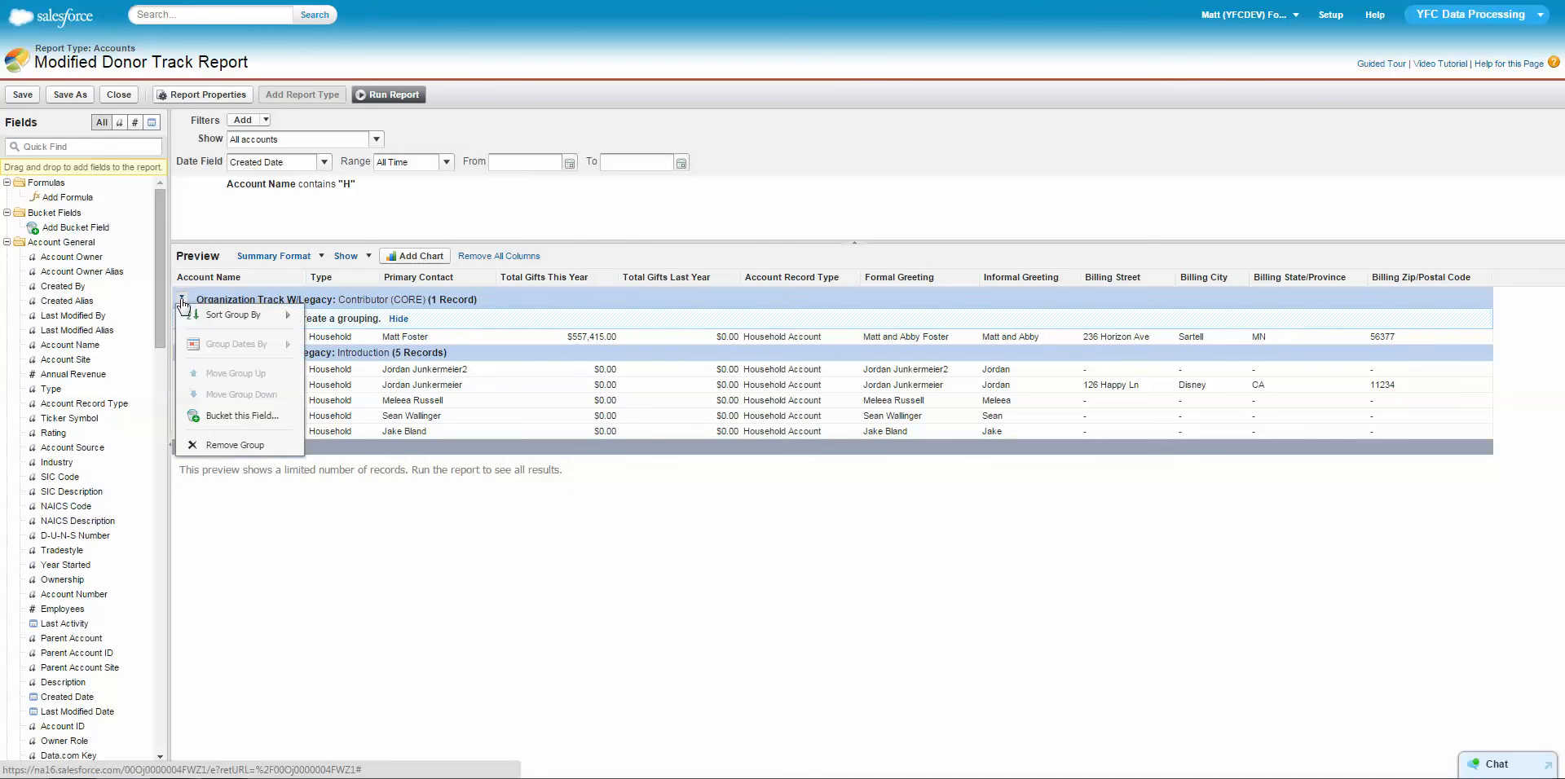
{"action": "left_click", "coordinate": [277, 258]}
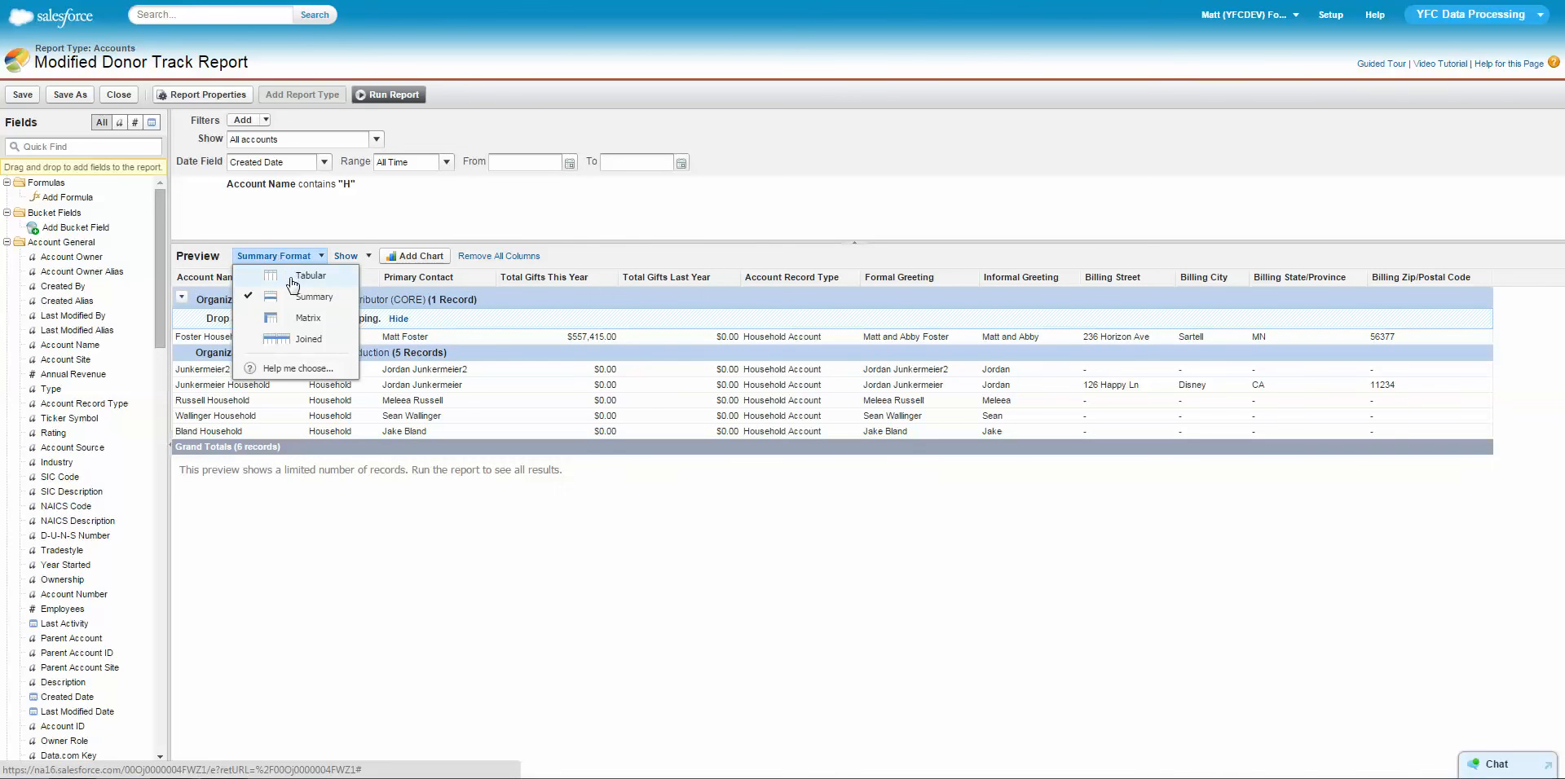
{"action": "left_click", "coordinate": [293, 277]}
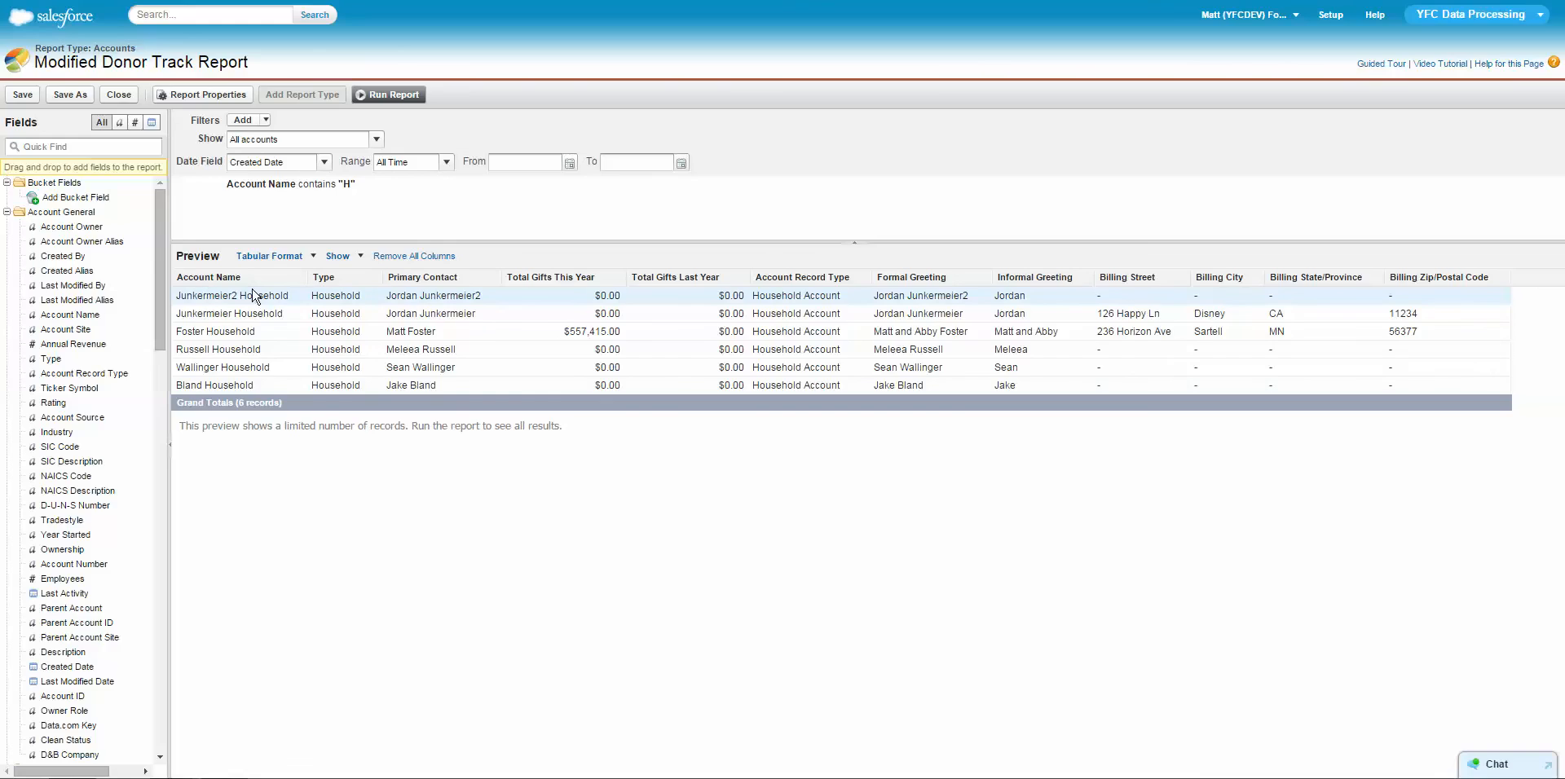
Search the fields for "org", add Organization Track W/Legacy as the first column, and group the report by it.
{"action": "left_click", "coordinate": [49, 145]}
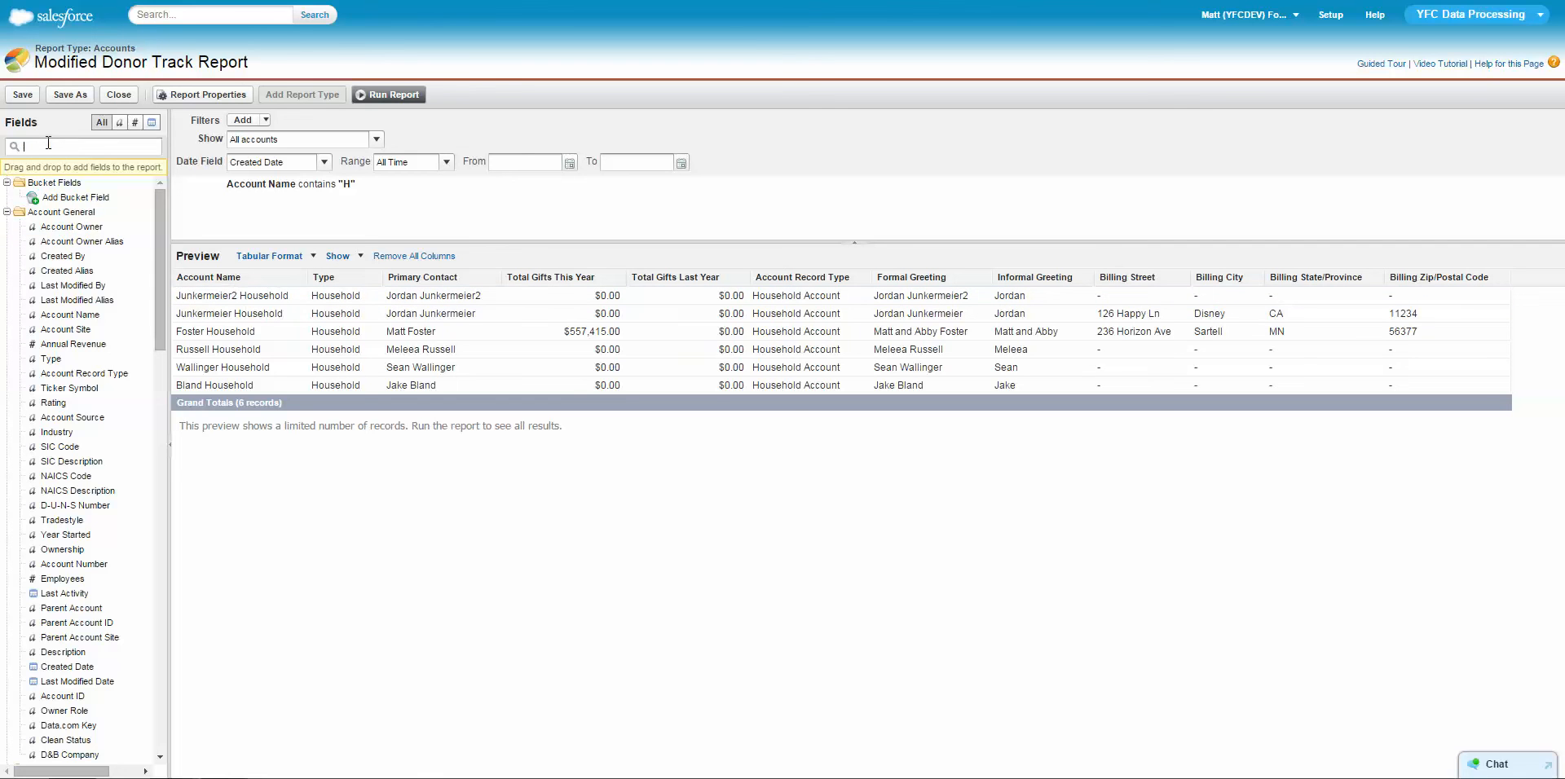
{"action": "type", "text": "org"}
{"action": "double_click", "coordinate": [99, 212]}
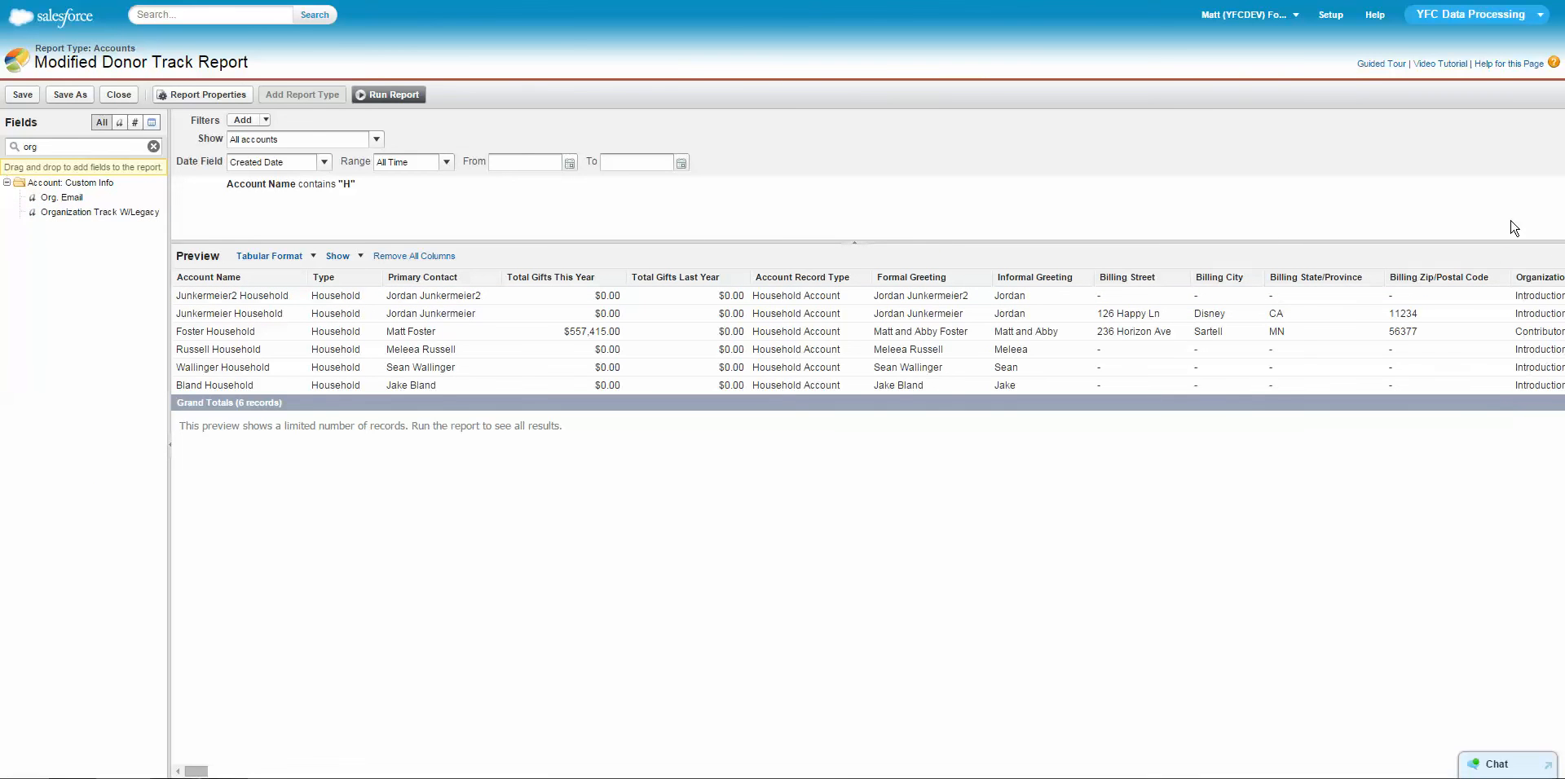
{"action": "left_click_drag", "start_coordinate": [1537, 277], "coordinate": [182, 282]}
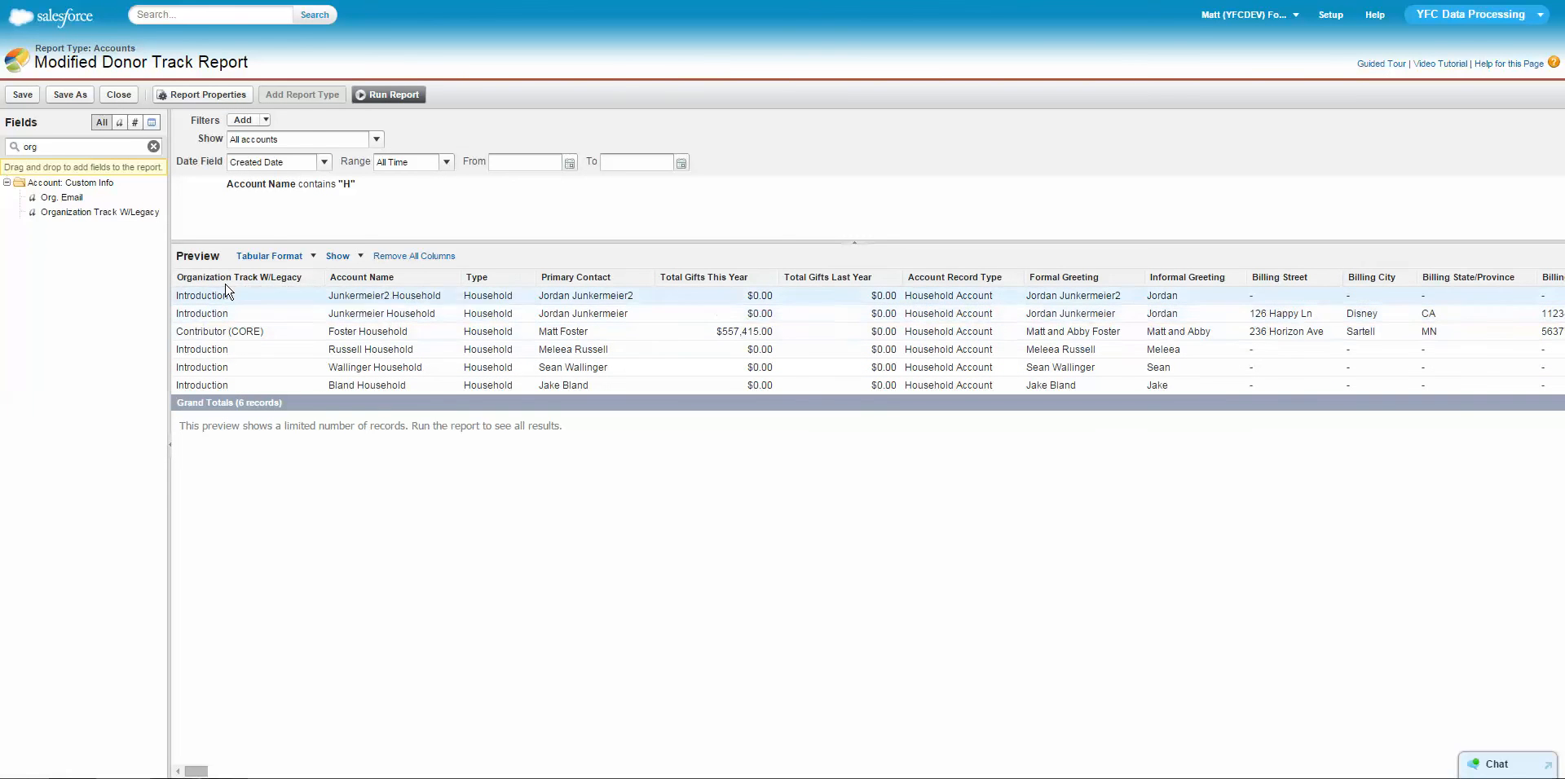
{"action": "left_click", "coordinate": [318, 280]}
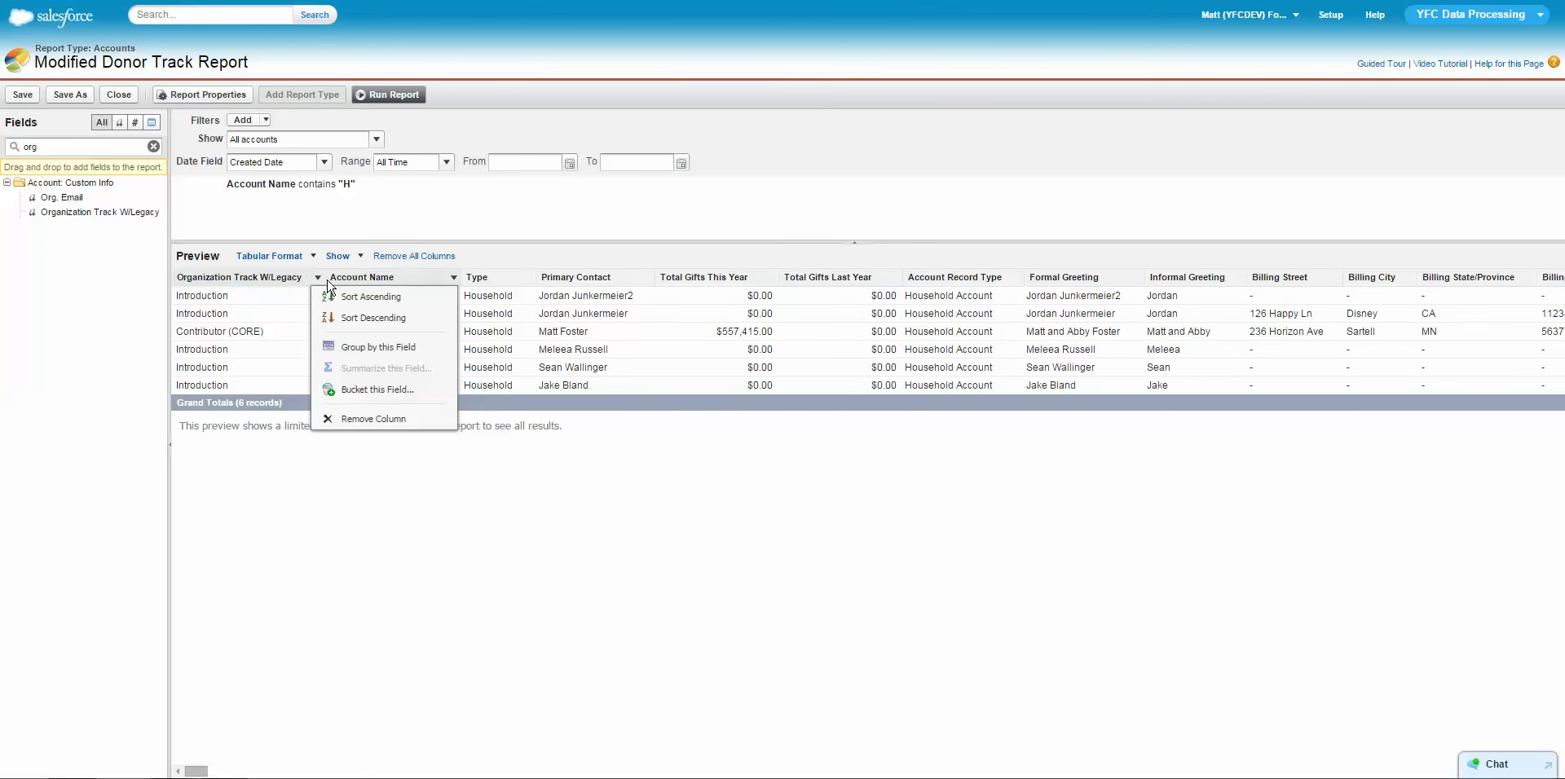
{"action": "left_click", "coordinate": [369, 349]}
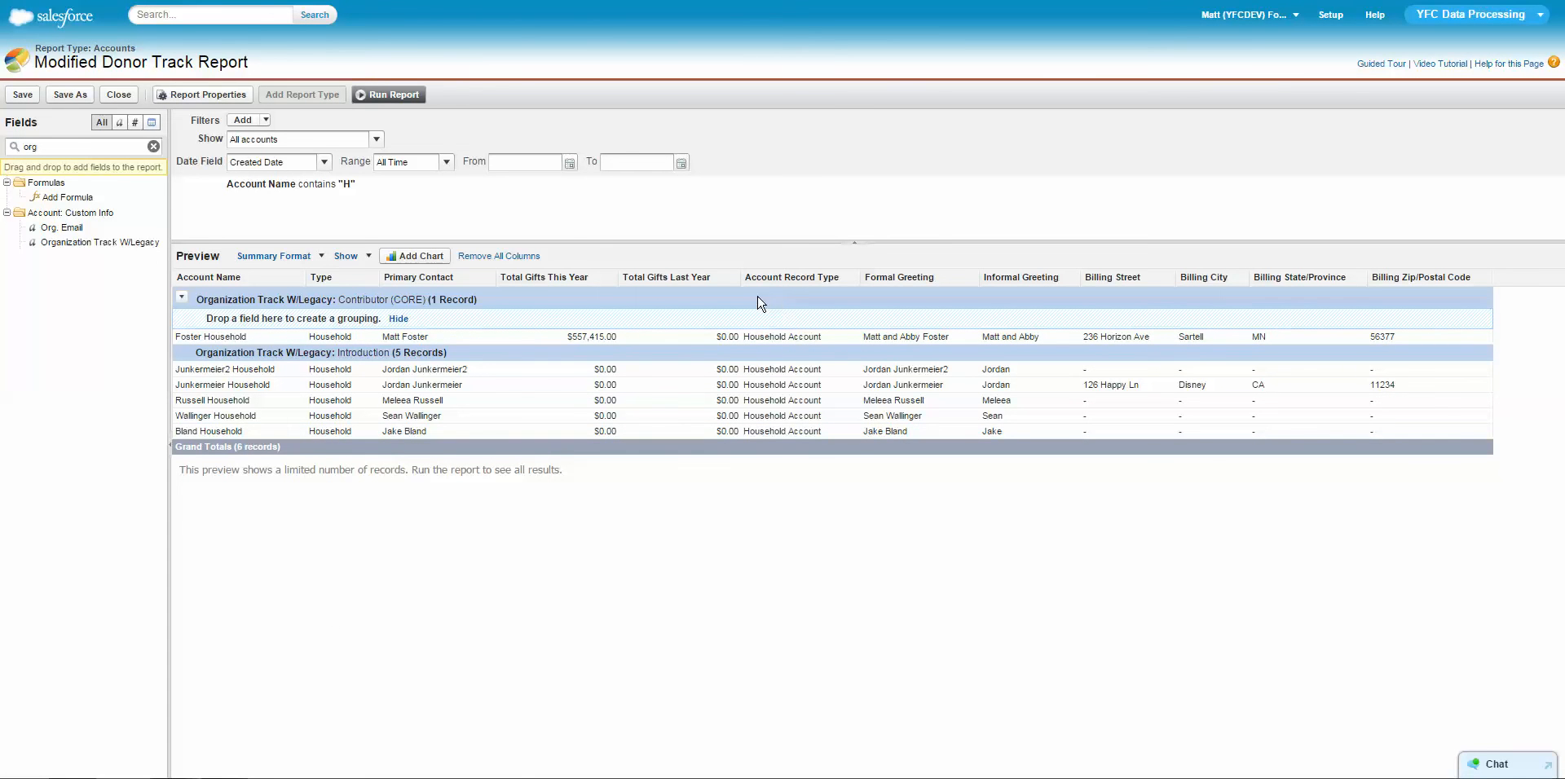
Summarize the Total Gifts This Year column by Sum, Average, Max and Min.
{"action": "left_click", "coordinate": [612, 279]}
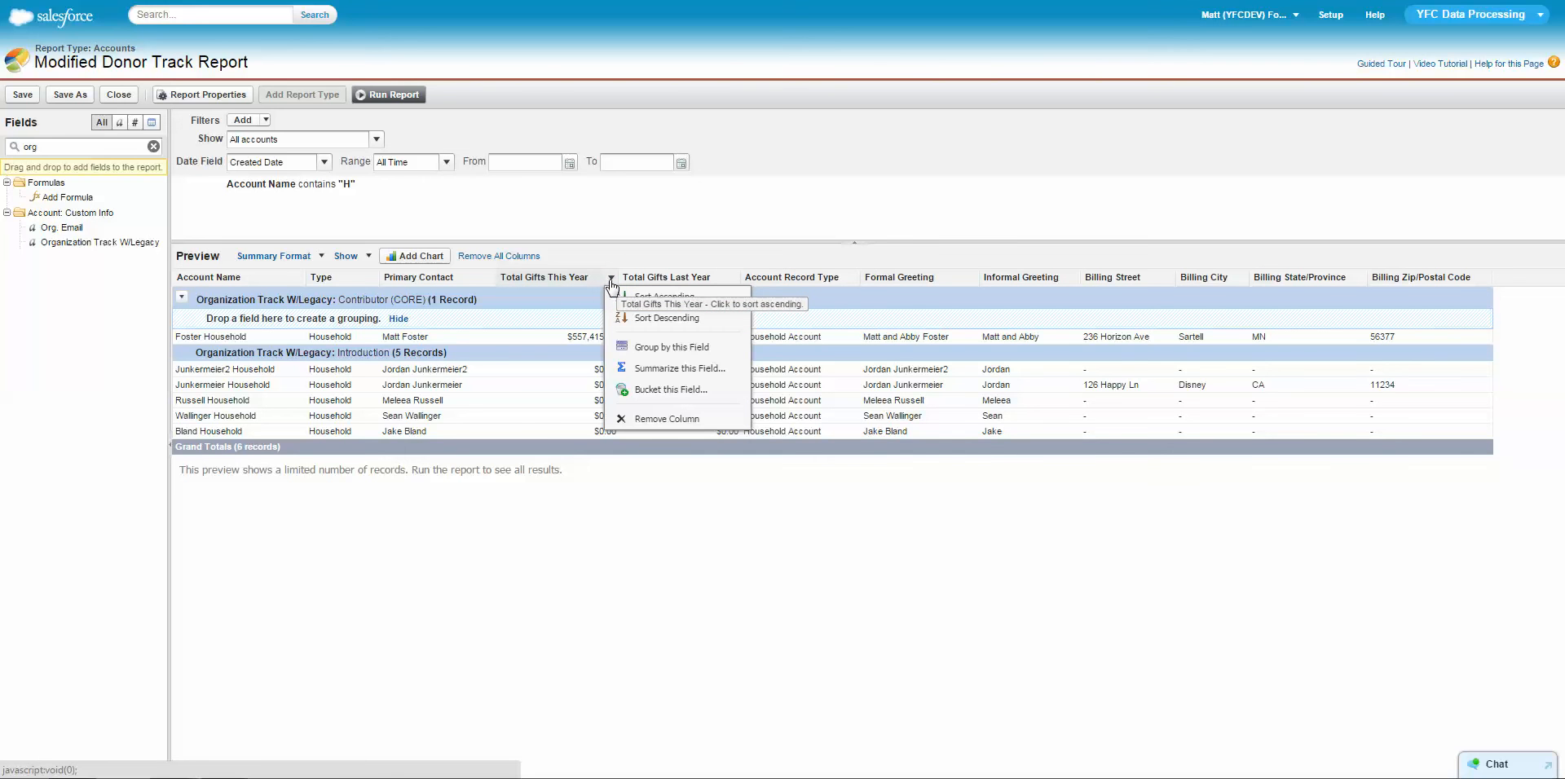
{"action": "left_click", "coordinate": [680, 368]}
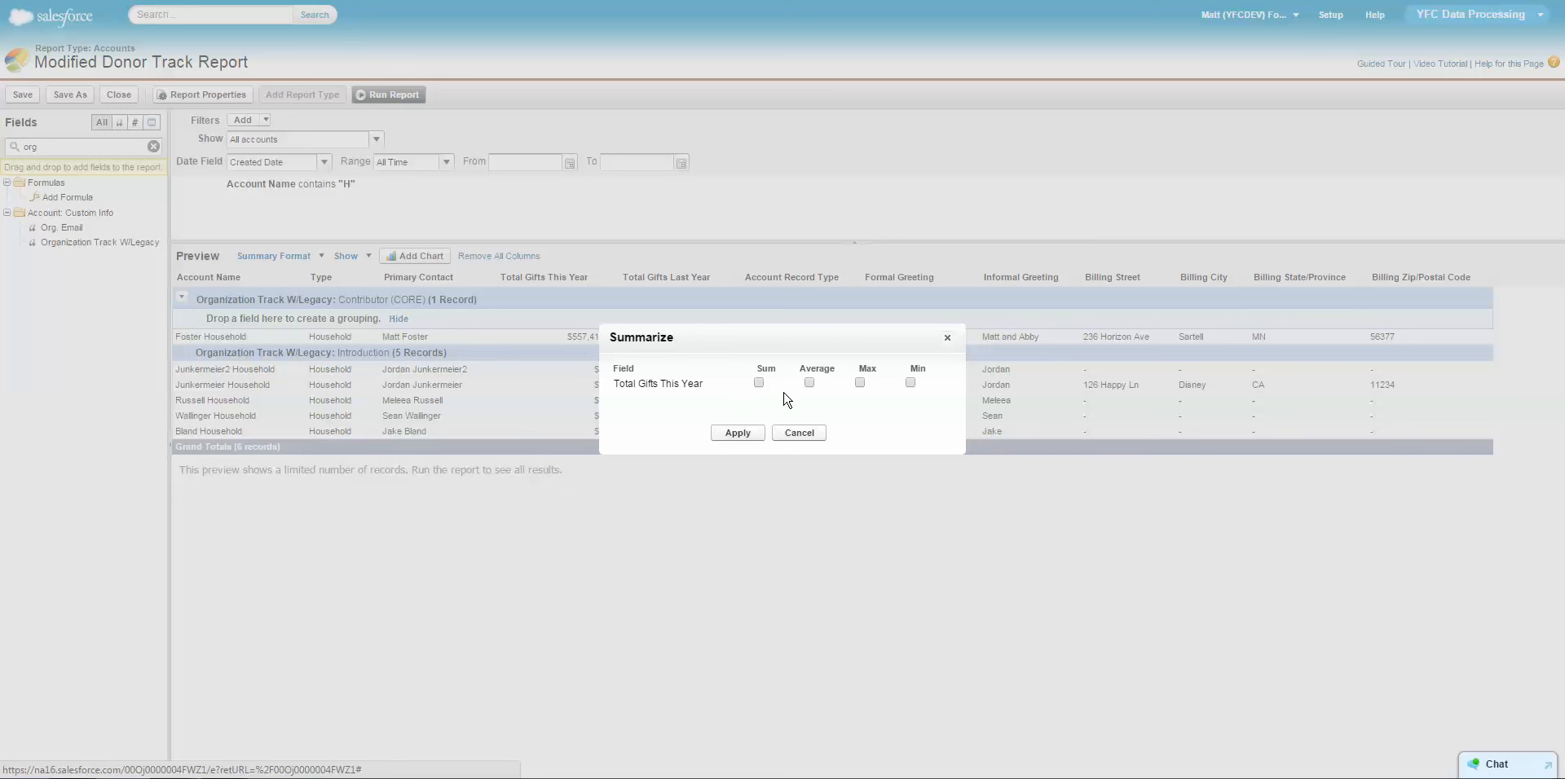
{"action": "left_click", "coordinate": [759, 383]}
{"action": "left_click", "coordinate": [809, 383]}
{"action": "left_click", "coordinate": [860, 383]}
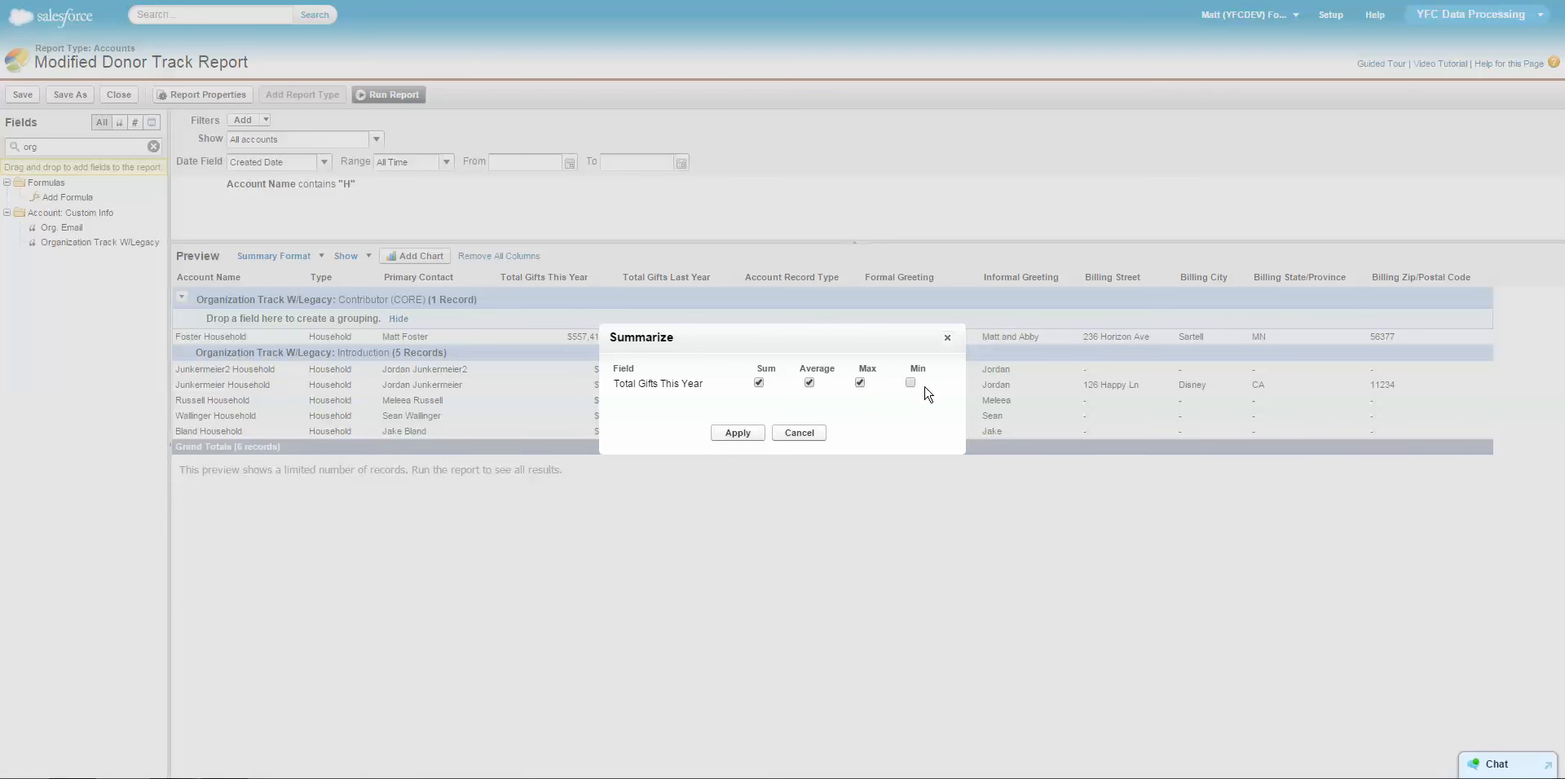
{"action": "left_click", "coordinate": [910, 384]}
{"action": "left_click", "coordinate": [737, 433]}
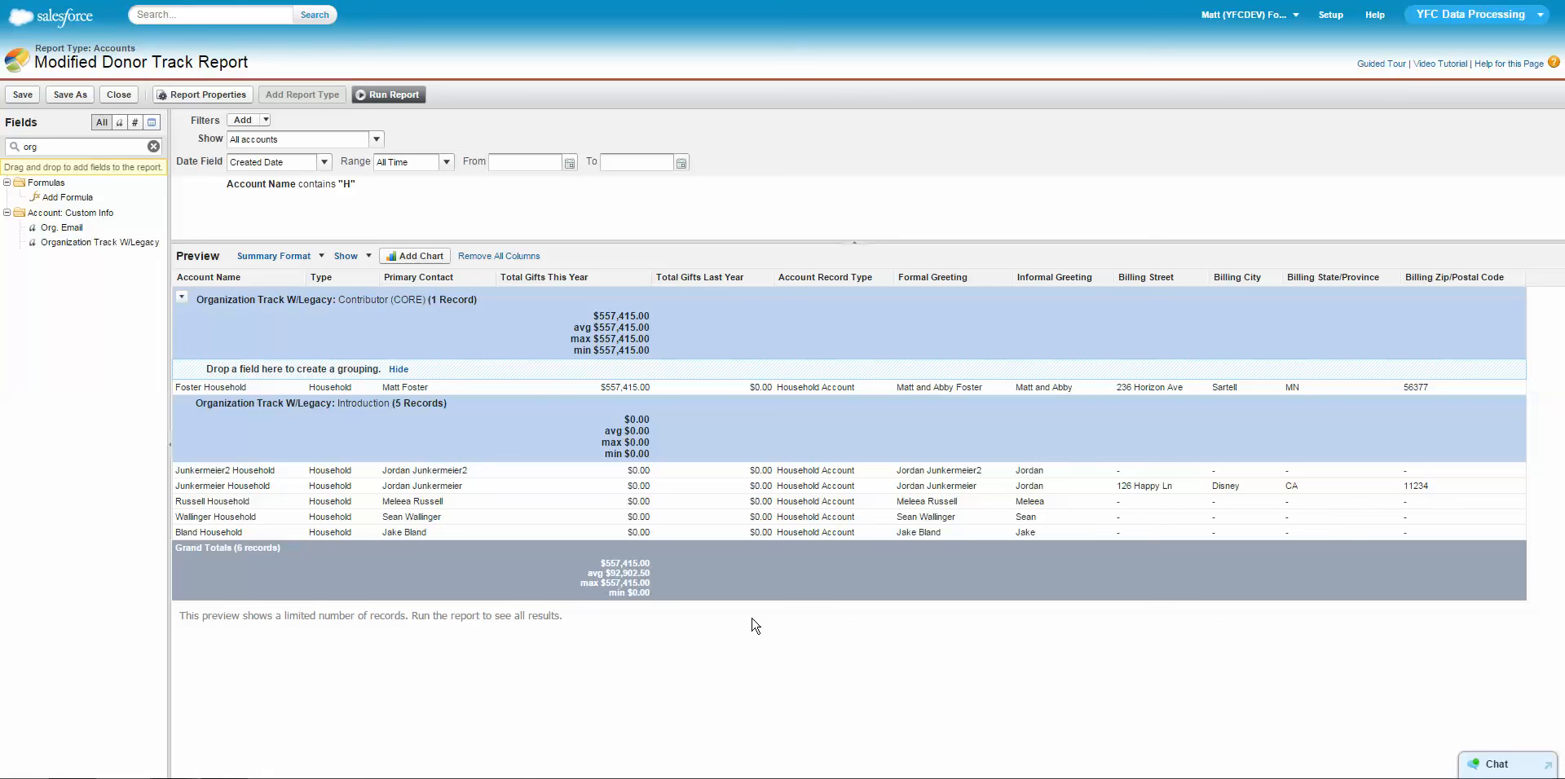
Reduce the Total Gifts This Year summary to Sum only, removing Average, Max and Min.
{"action": "left_click", "coordinate": [644, 277]}
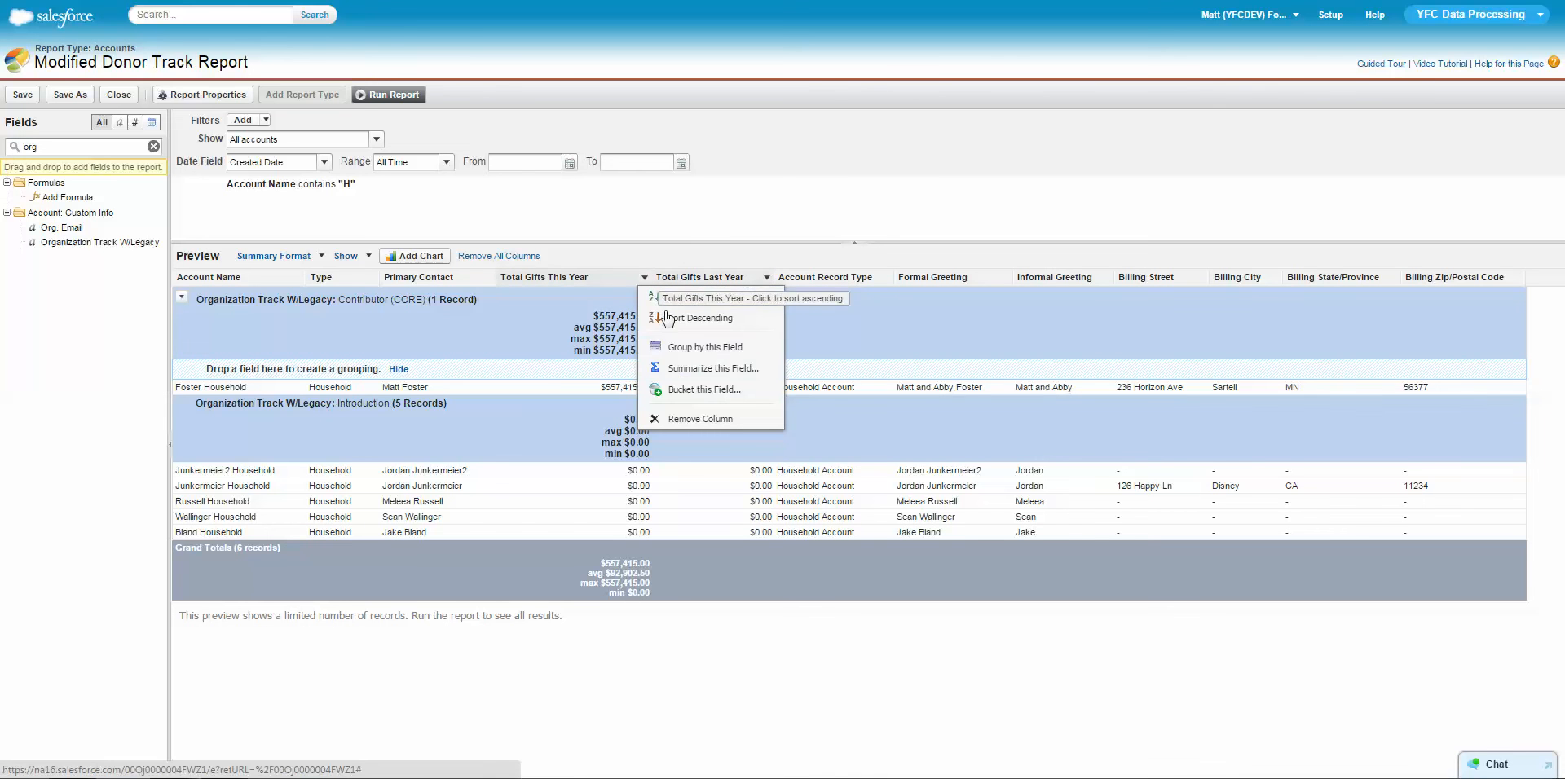
{"action": "left_click", "coordinate": [693, 368]}
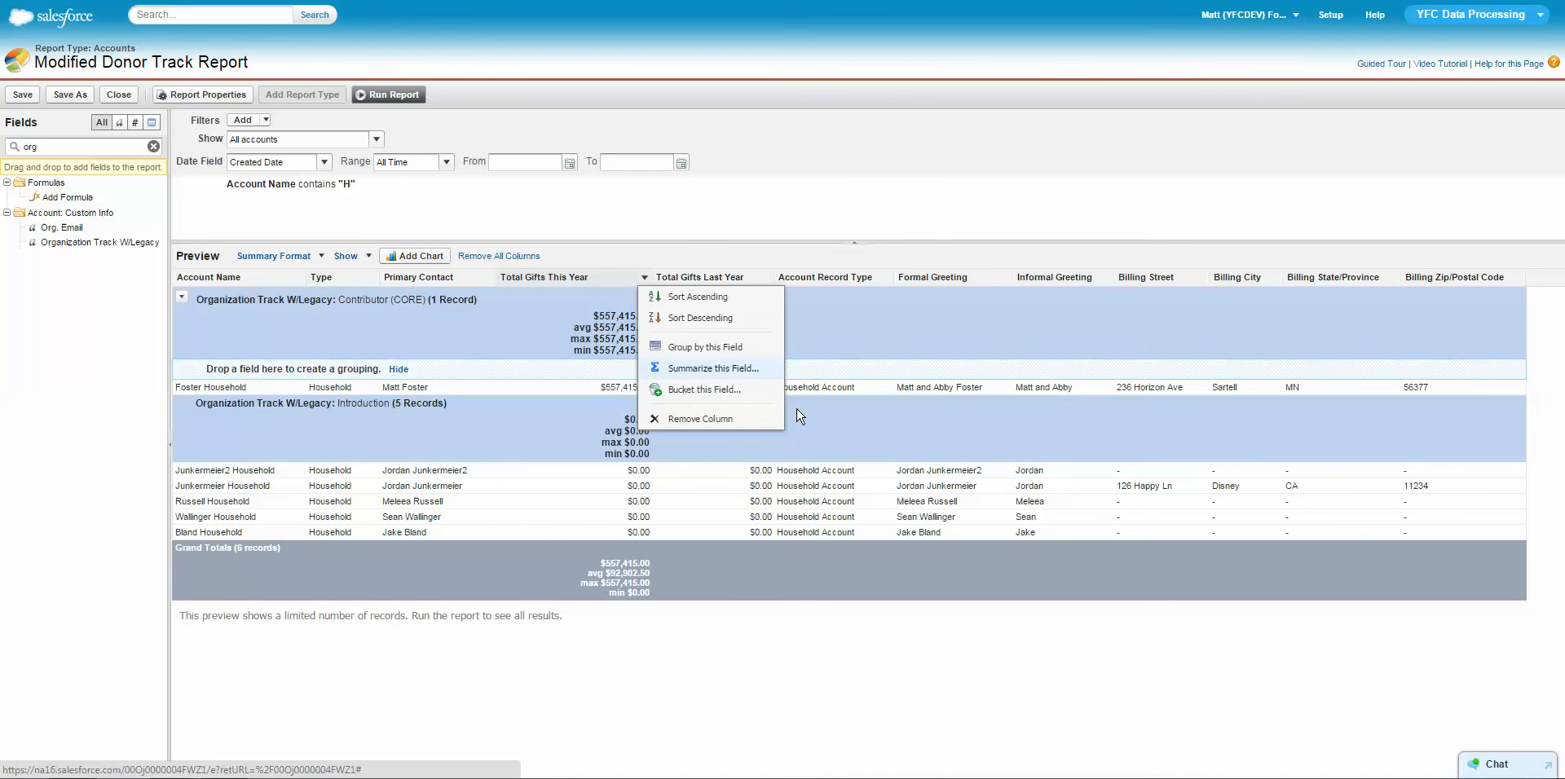
{"action": "left_click", "coordinate": [811, 384]}
{"action": "left_click", "coordinate": [911, 382]}
{"action": "left_click", "coordinate": [737, 433]}
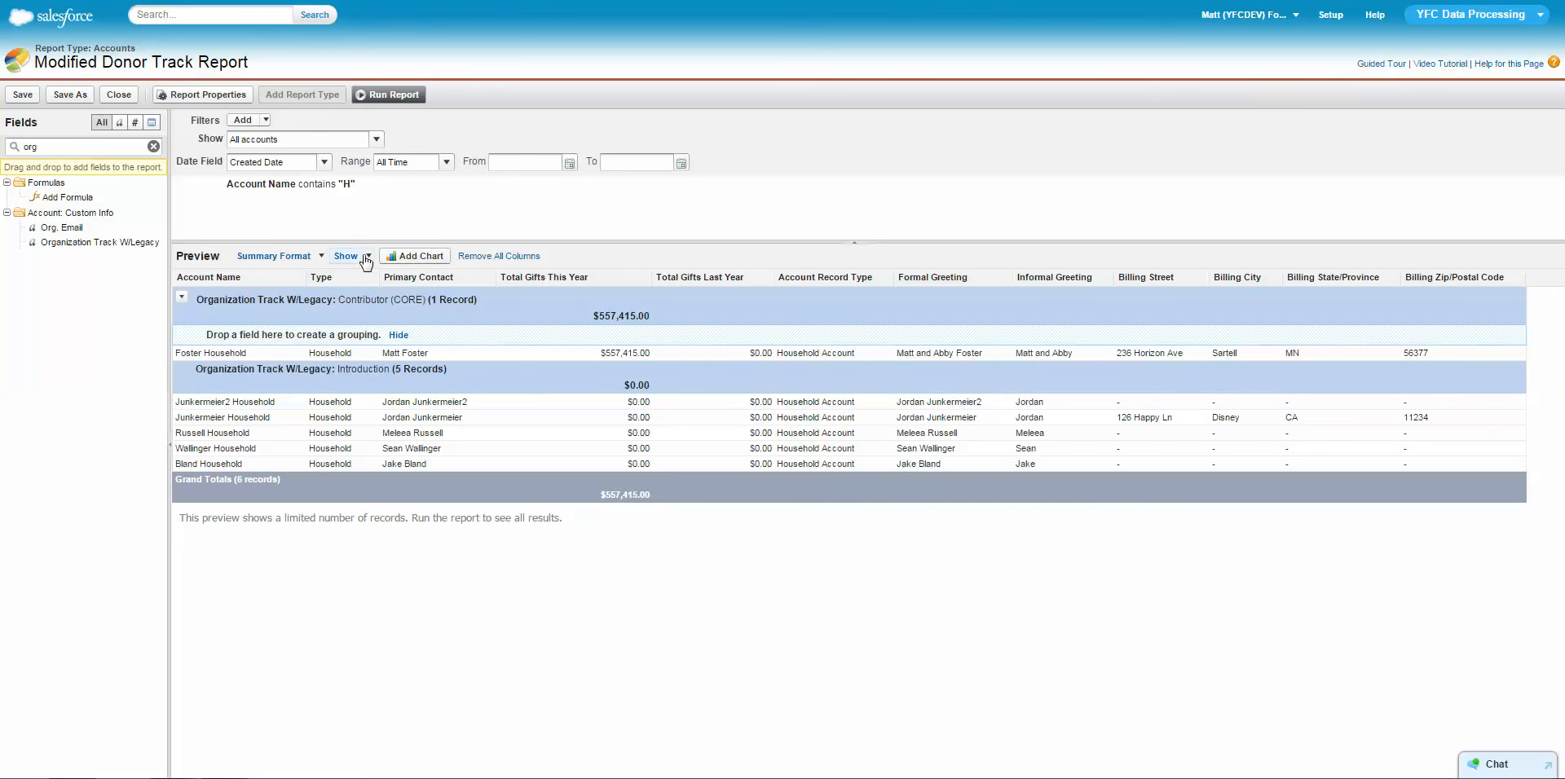
Start a new report chart and set its type to pie.
{"action": "left_click", "coordinate": [412, 258]}
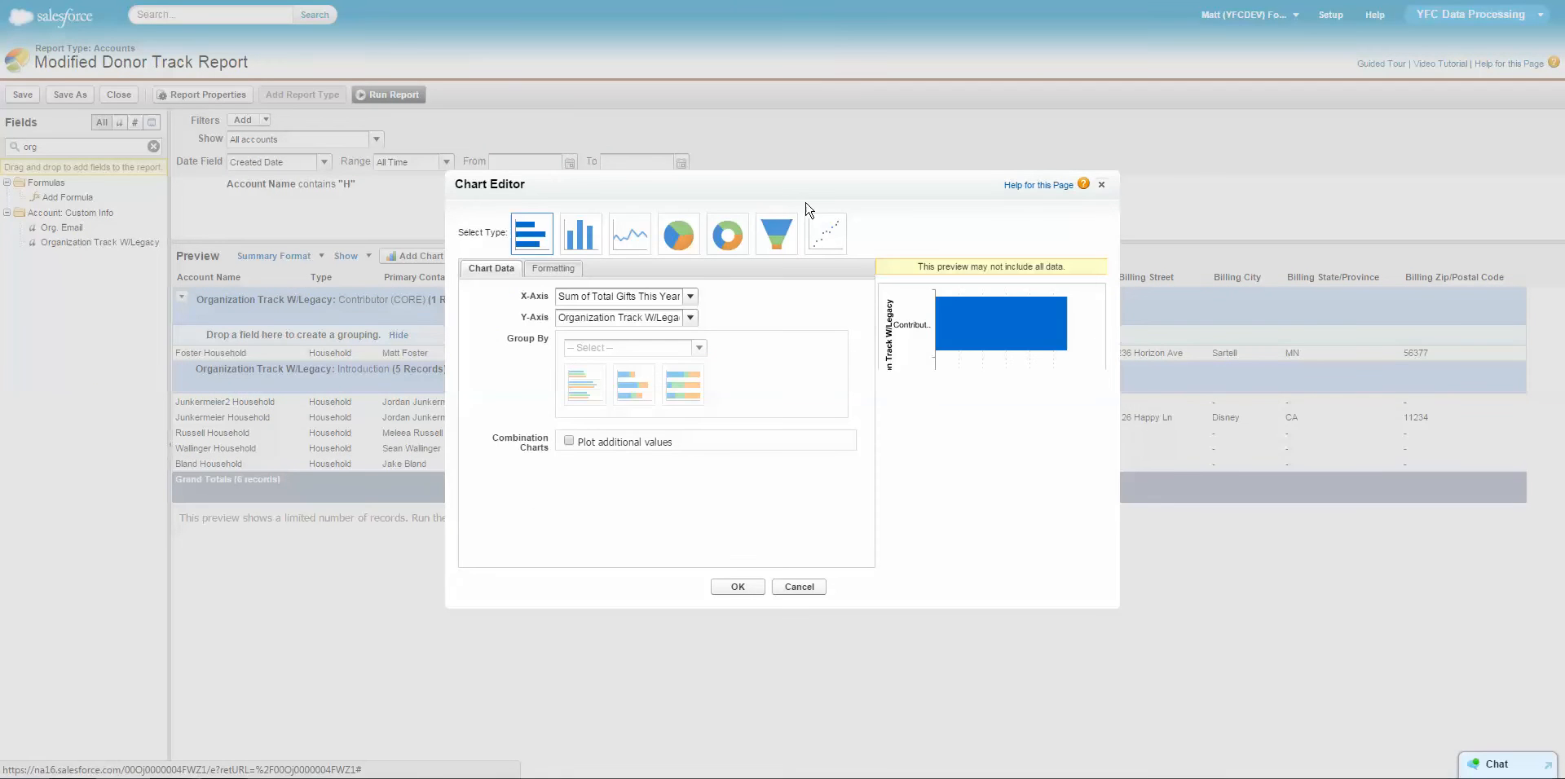
{"action": "left_click", "coordinate": [1102, 186]}
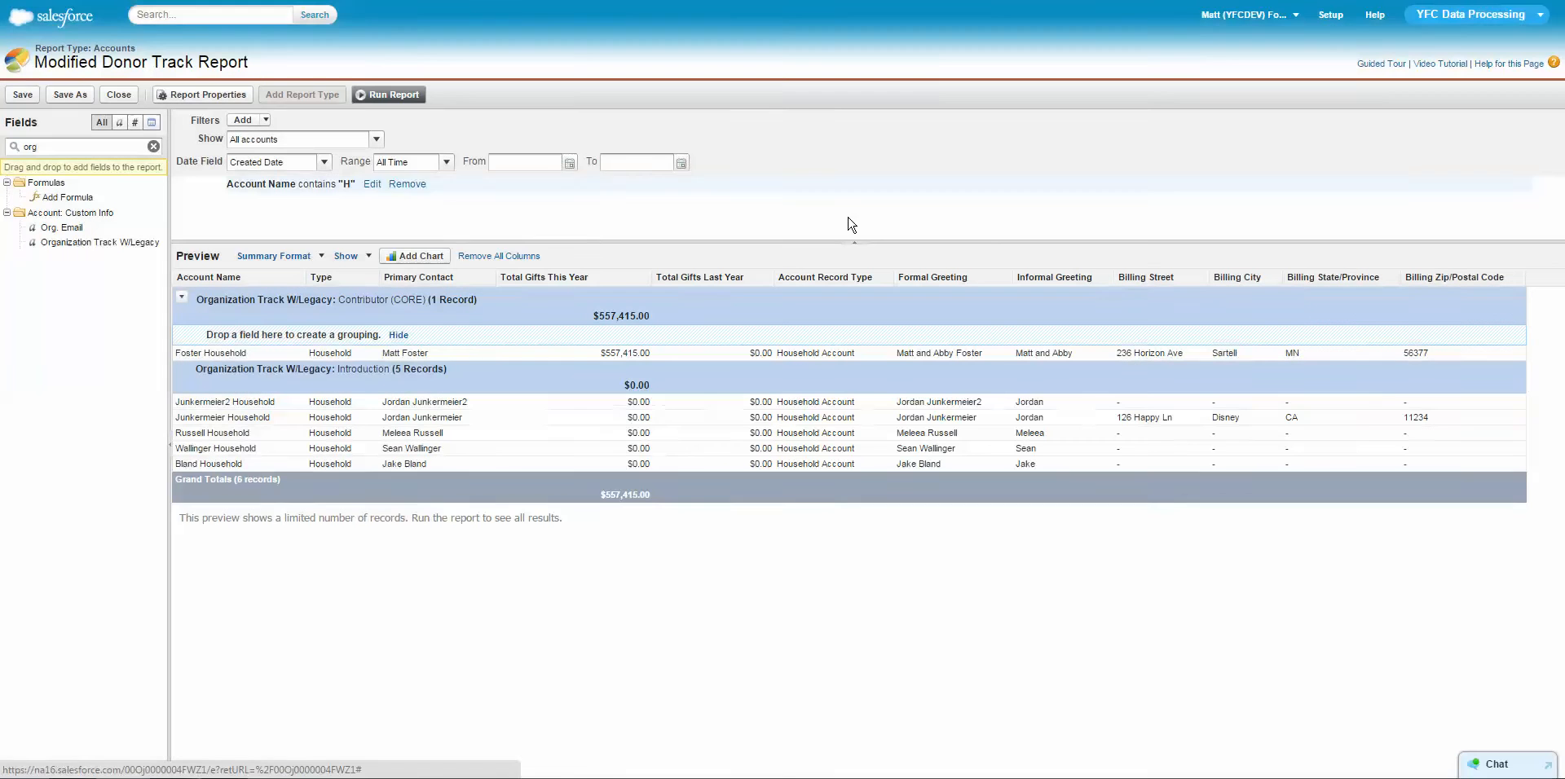
{"action": "left_click", "coordinate": [412, 257]}
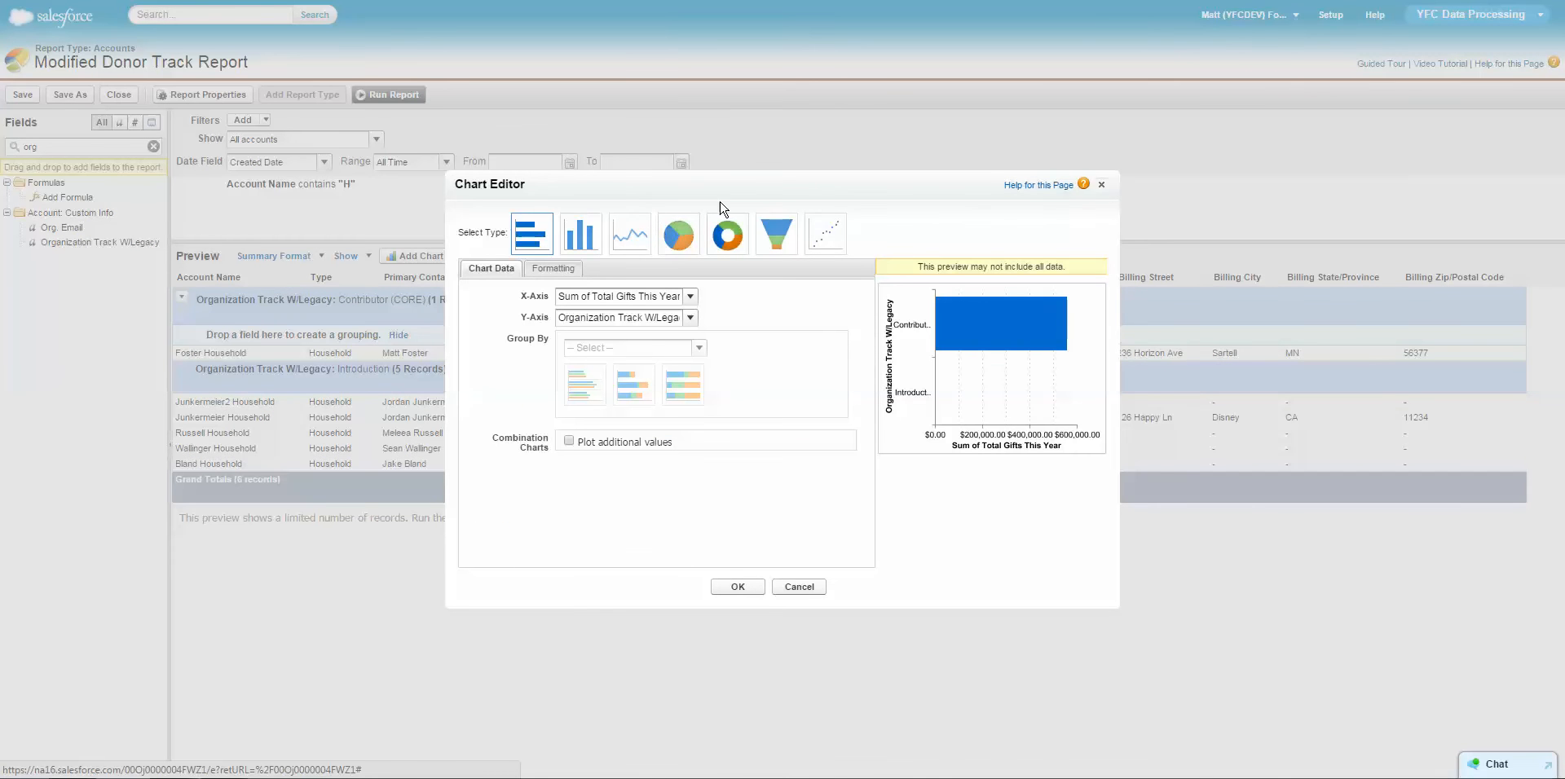
{"action": "left_click", "coordinate": [681, 240]}
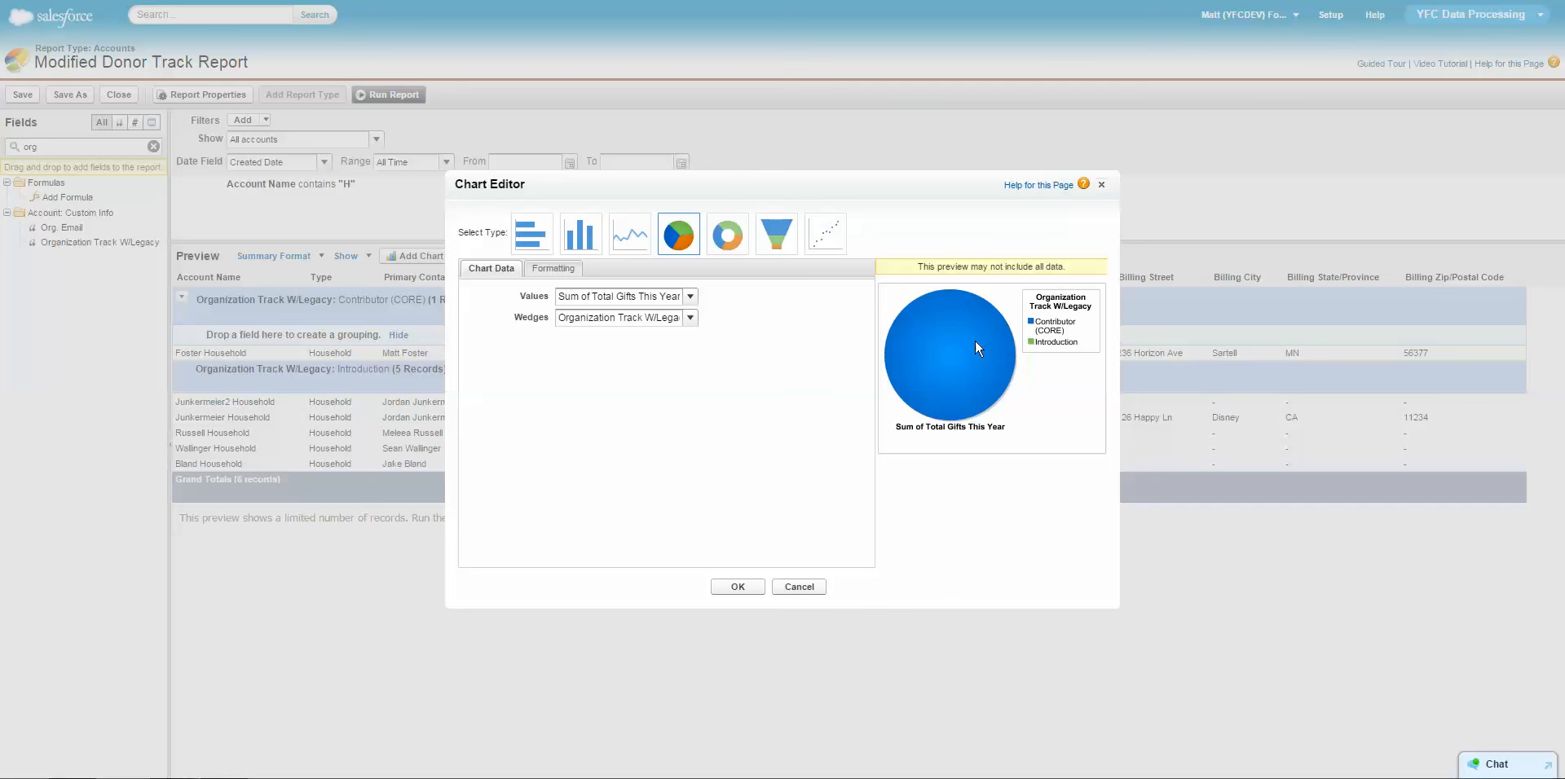
Title the pie chart "Org Track" and place its legend at the Bottom.
{"action": "left_click_drag", "start_coordinate": [1027, 267], "coordinate": [1042, 266]}
{"action": "left_click", "coordinate": [1042, 267]}
{"action": "left_click", "coordinate": [547, 275]}
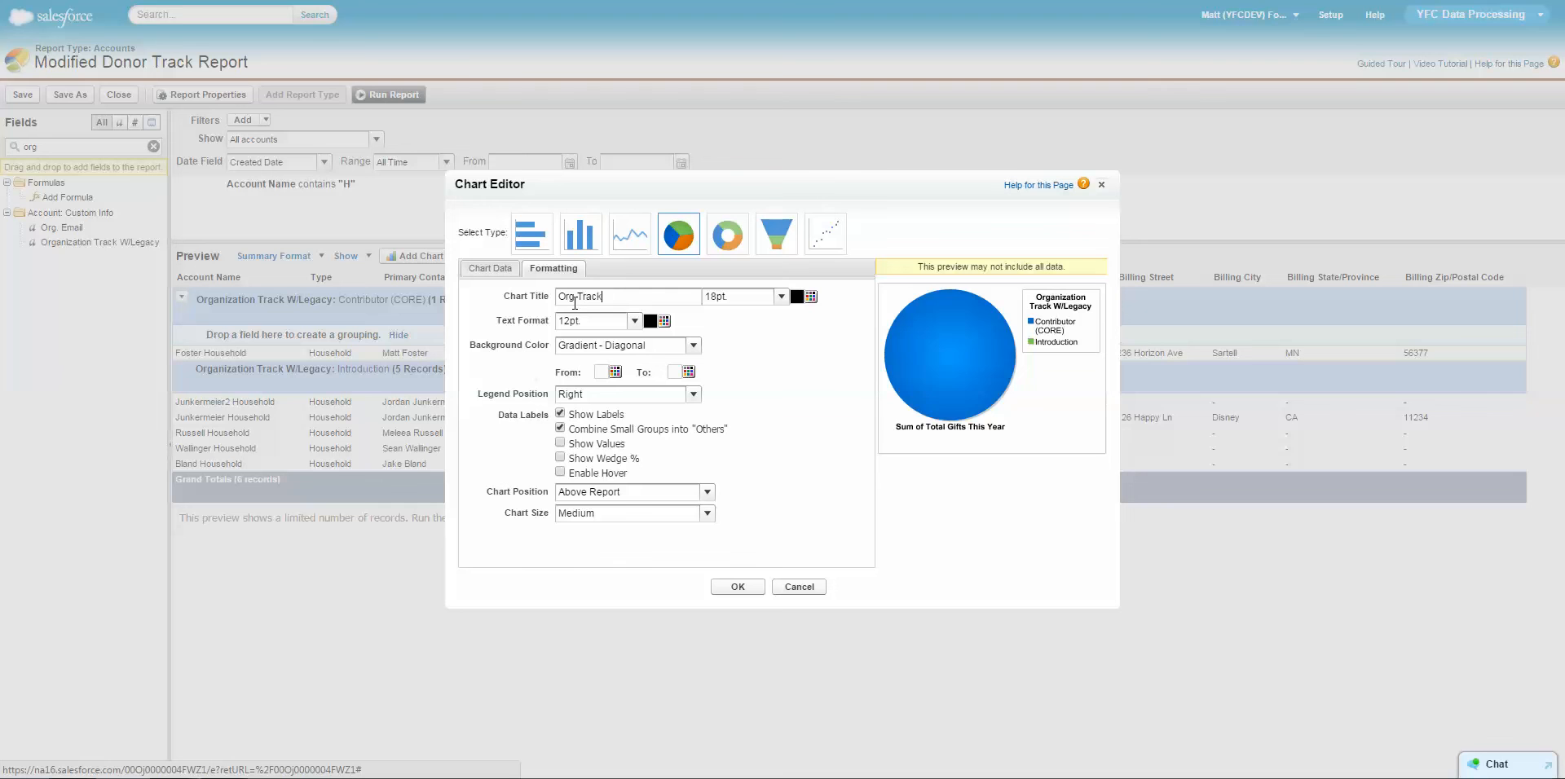
{"action": "left_click", "coordinate": [695, 396]}
{"action": "left_click", "coordinate": [632, 429]}
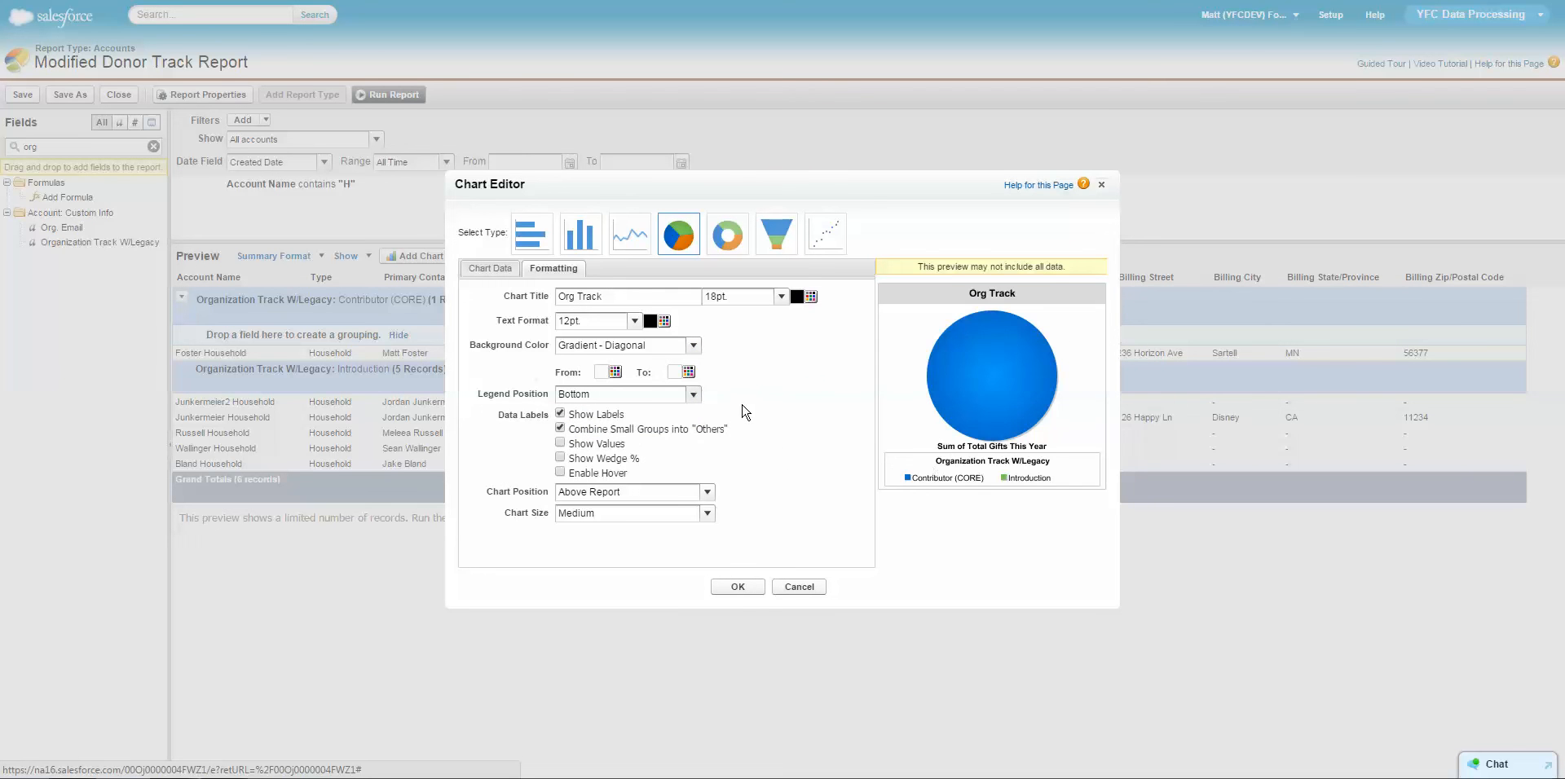
Turn on Show Values and Enable Hover for the pie chart, leave Show Wedge % off, and add the chart to the report.
{"action": "left_click", "coordinate": [560, 443]}
{"action": "left_click", "coordinate": [560, 457]}
{"action": "left_click", "coordinate": [560, 472]}
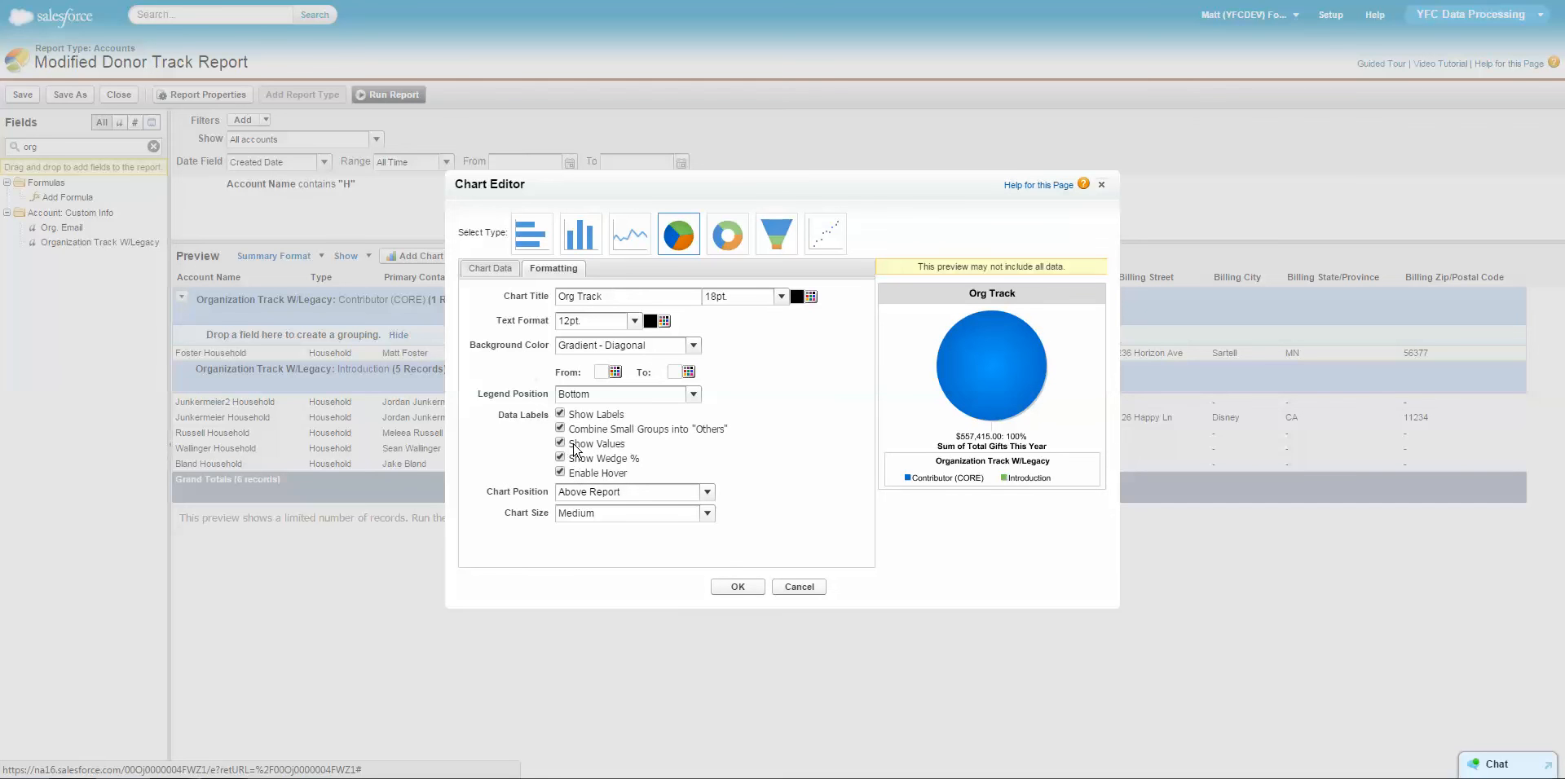
{"action": "left_click_drag", "start_coordinate": [572, 444], "coordinate": [620, 470]}
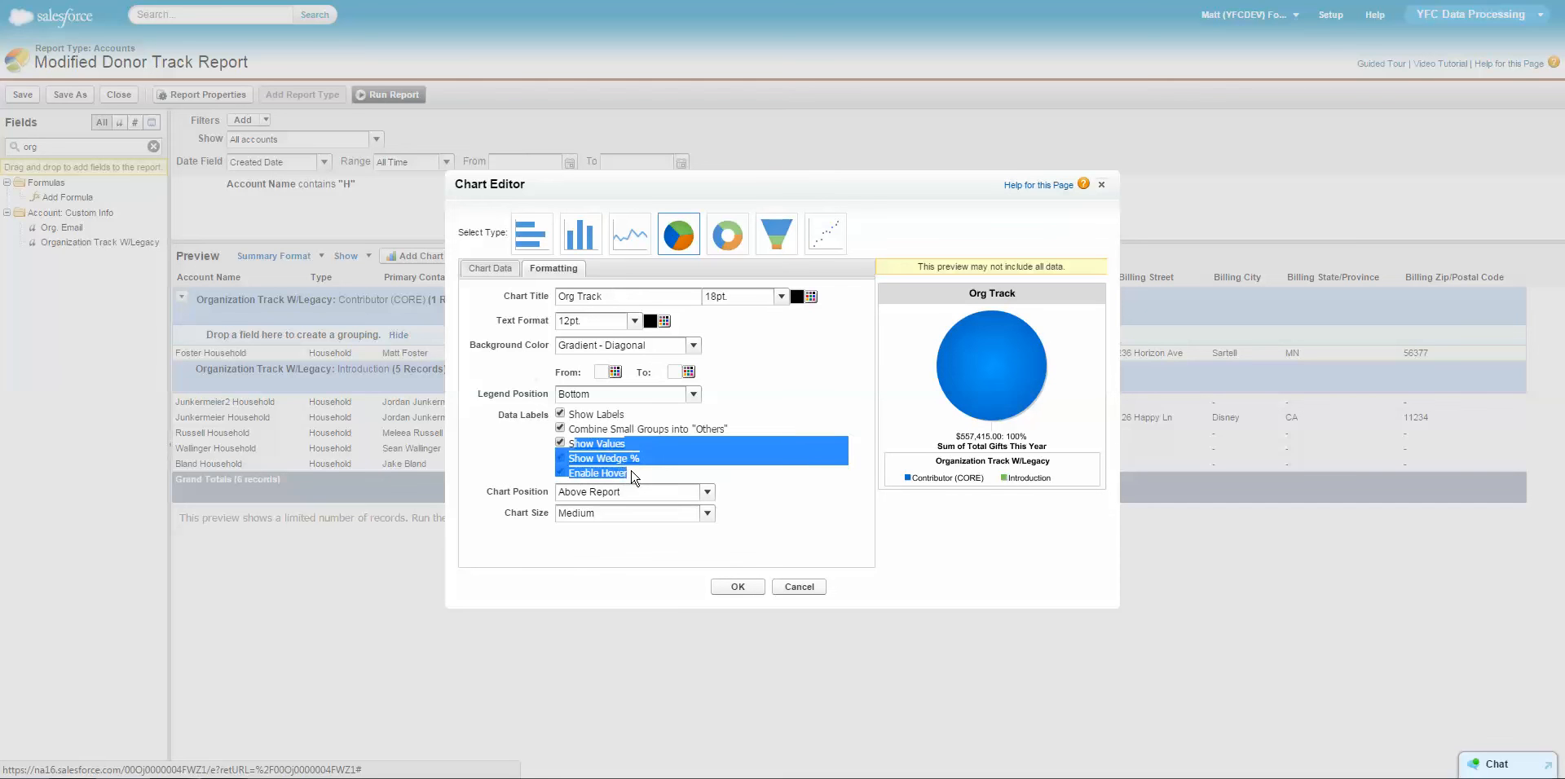
{"action": "left_click", "coordinate": [630, 458]}
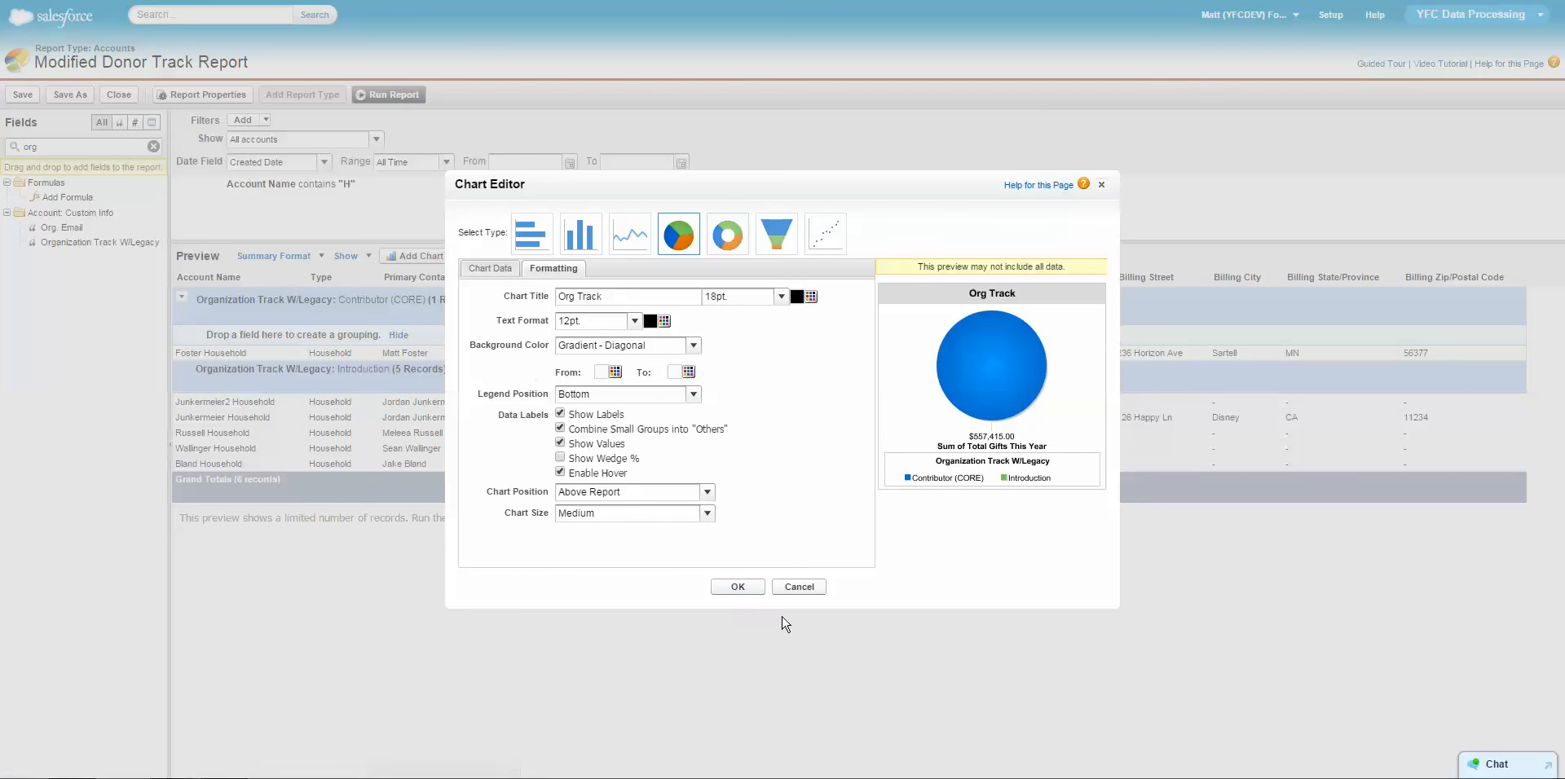
{"action": "left_click", "coordinate": [738, 587]}
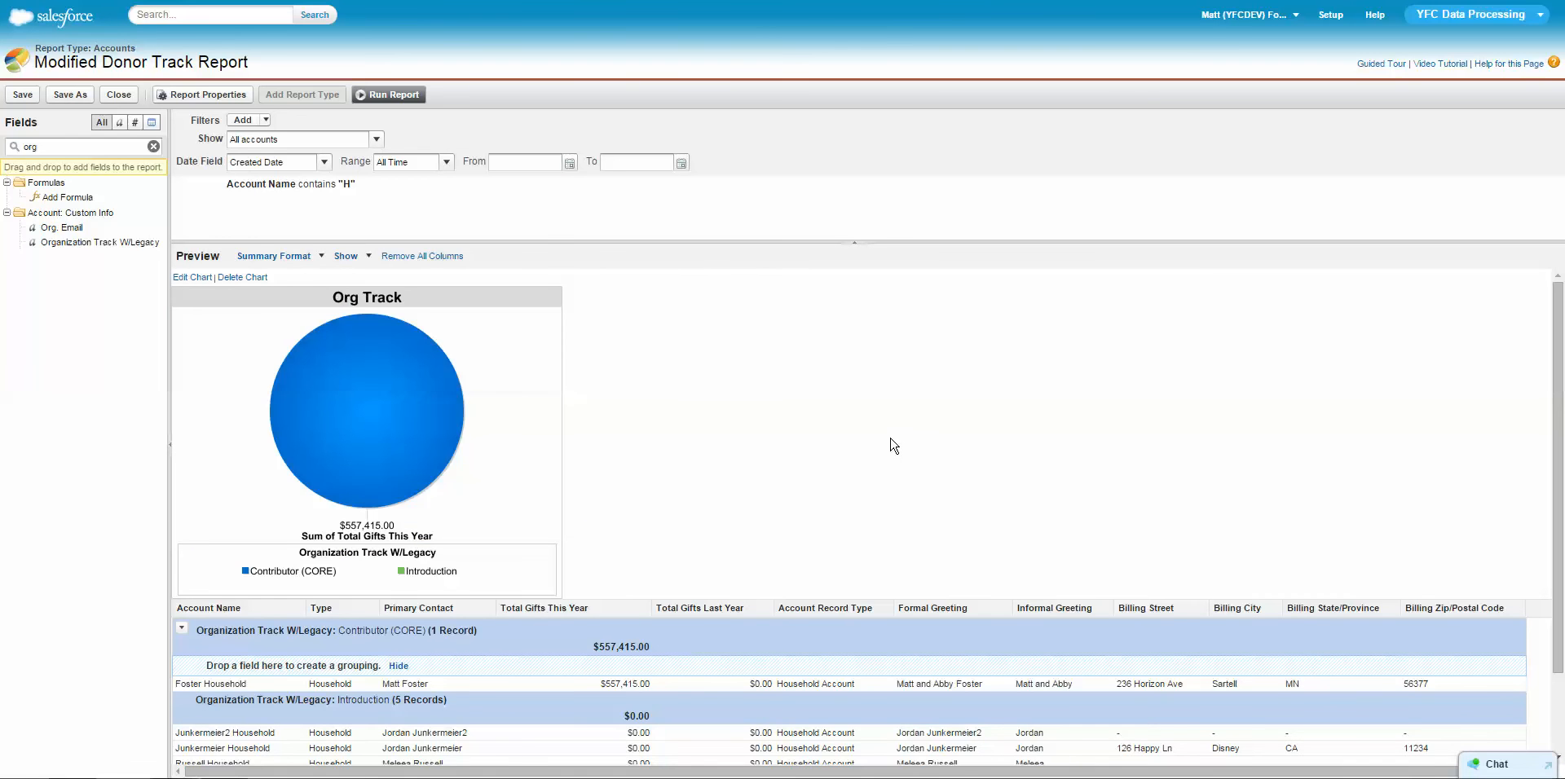
{"action": "scroll", "coordinate": [928, 451], "scroll_direction": "down", "scroll_amount": 1}
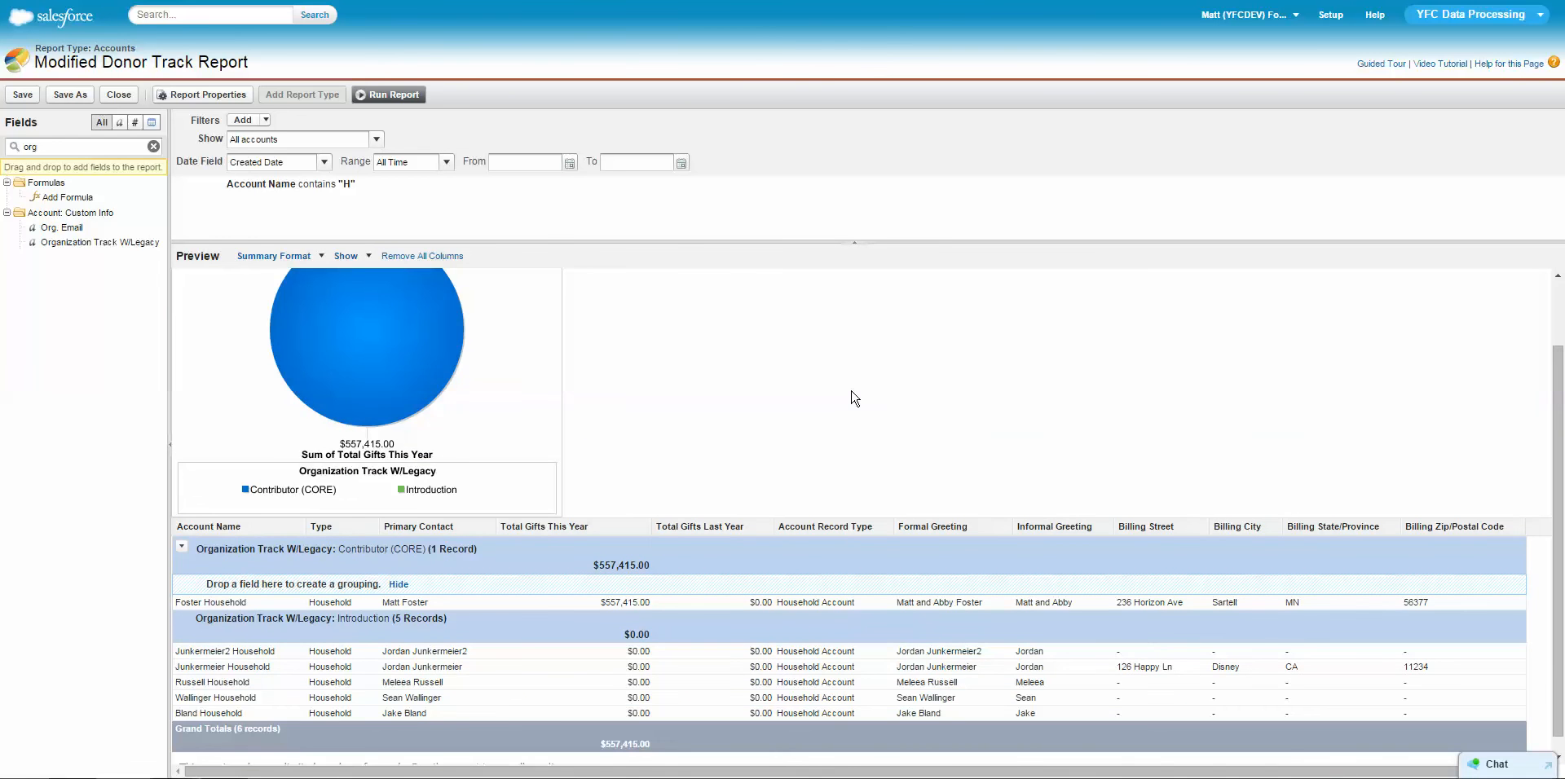
{"action": "scroll", "coordinate": [854, 398], "scroll_direction": "up", "scroll_amount": 1}
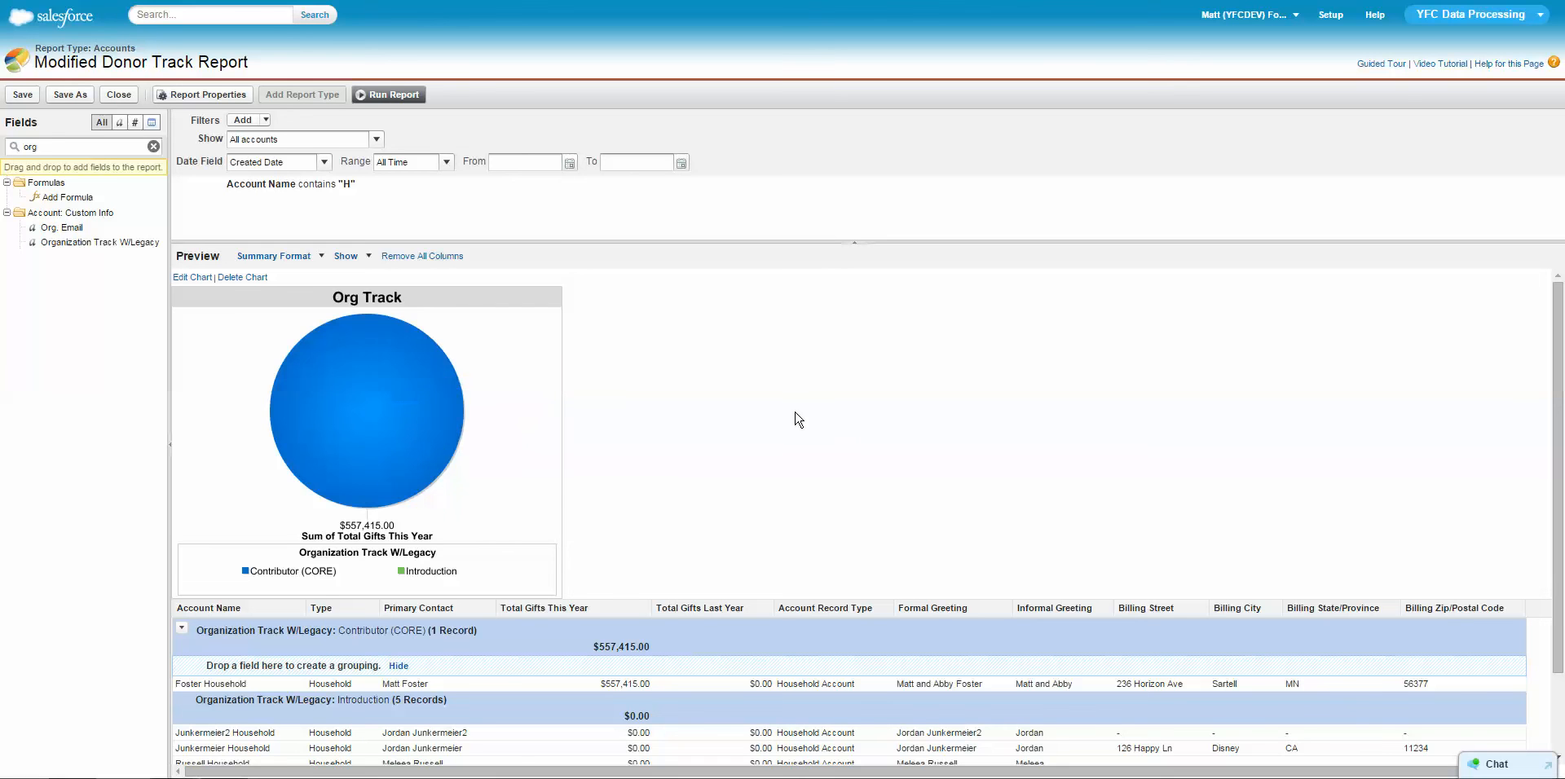
{"action": "scroll", "coordinate": [775, 367], "scroll_direction": "down", "scroll_amount": 1}
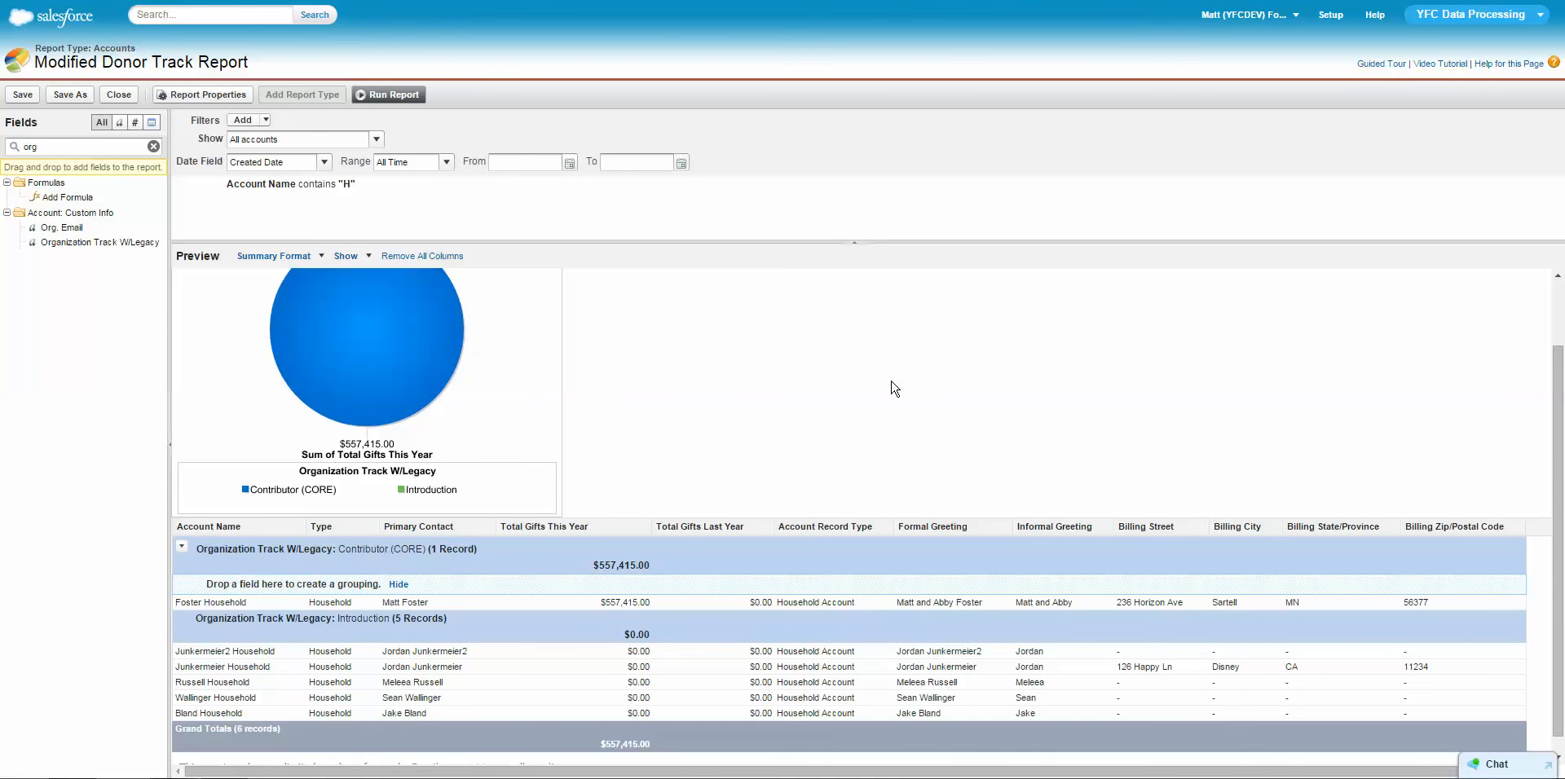
{"action": "scroll", "coordinate": [896, 389], "scroll_direction": "up", "scroll_amount": 1}
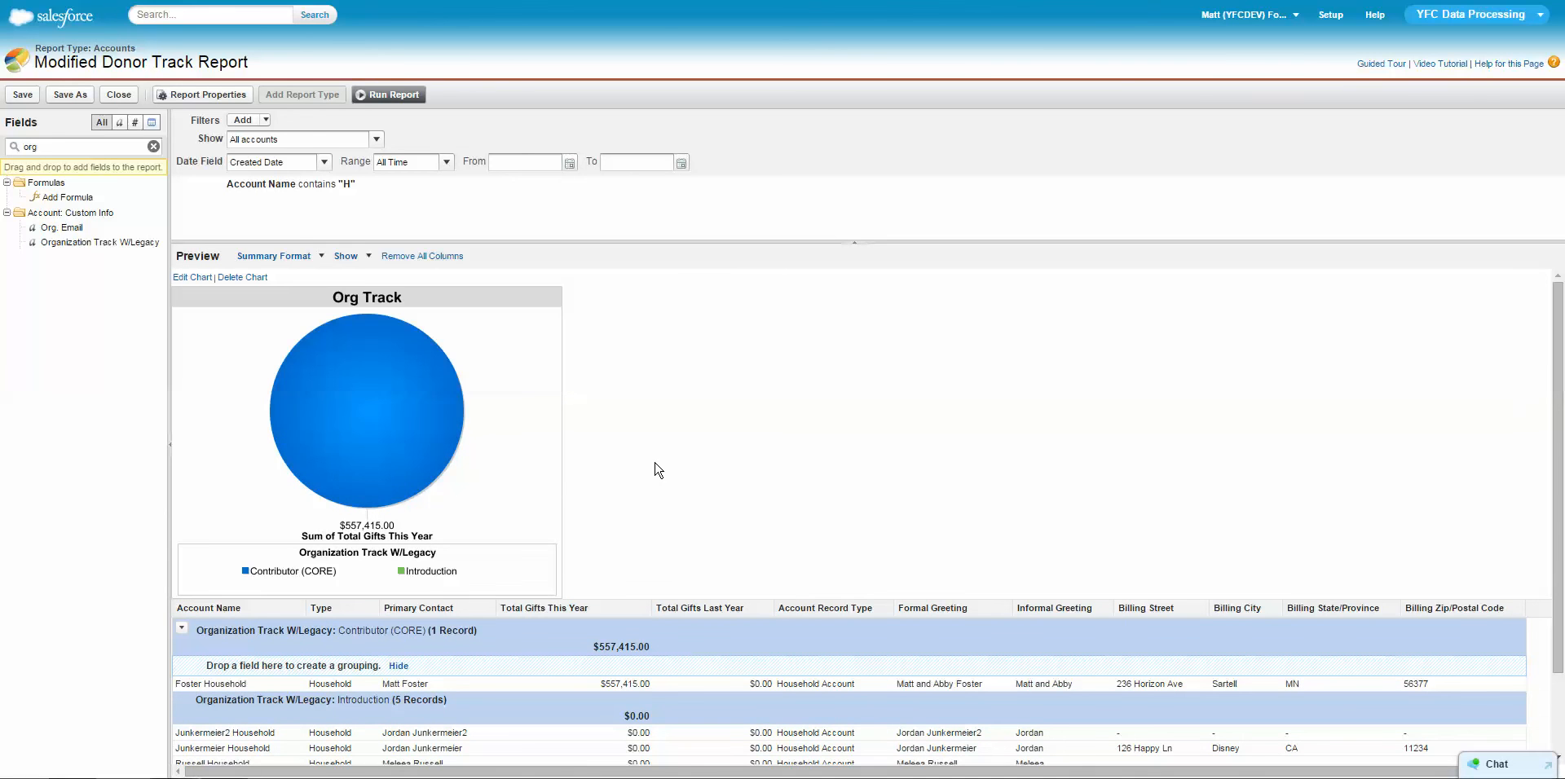
Check the preview of the grouped records and the Org Track chart, then save and run the report.
{"action": "scroll", "coordinate": [658, 470], "scroll_direction": "down", "scroll_amount": 1}
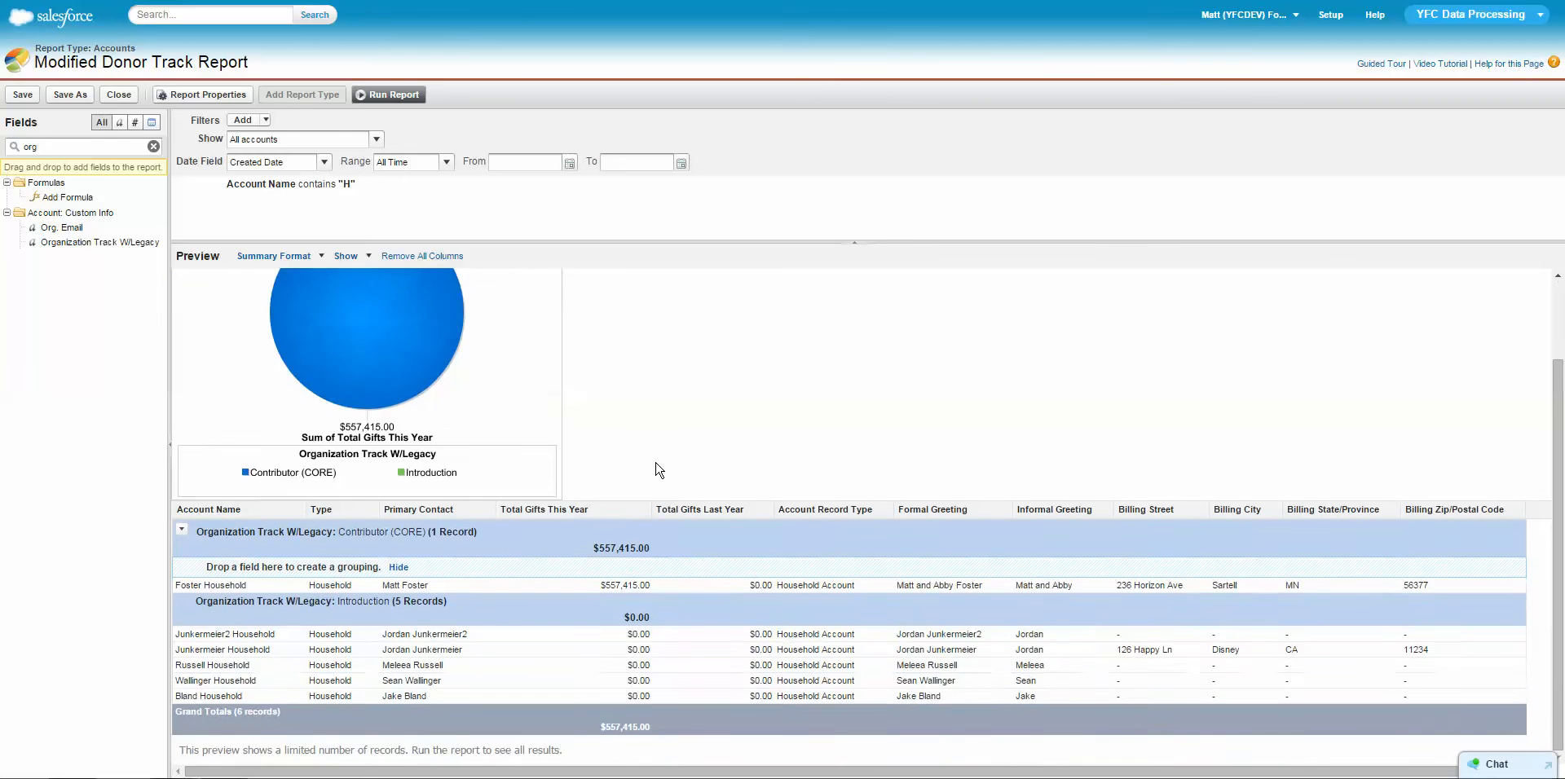
{"action": "left_click_drag", "start_coordinate": [232, 750], "coordinate": [584, 743]}
{"action": "left_click", "coordinate": [722, 411]}
{"action": "scroll", "coordinate": [729, 412], "scroll_direction": "up", "scroll_amount": 1}
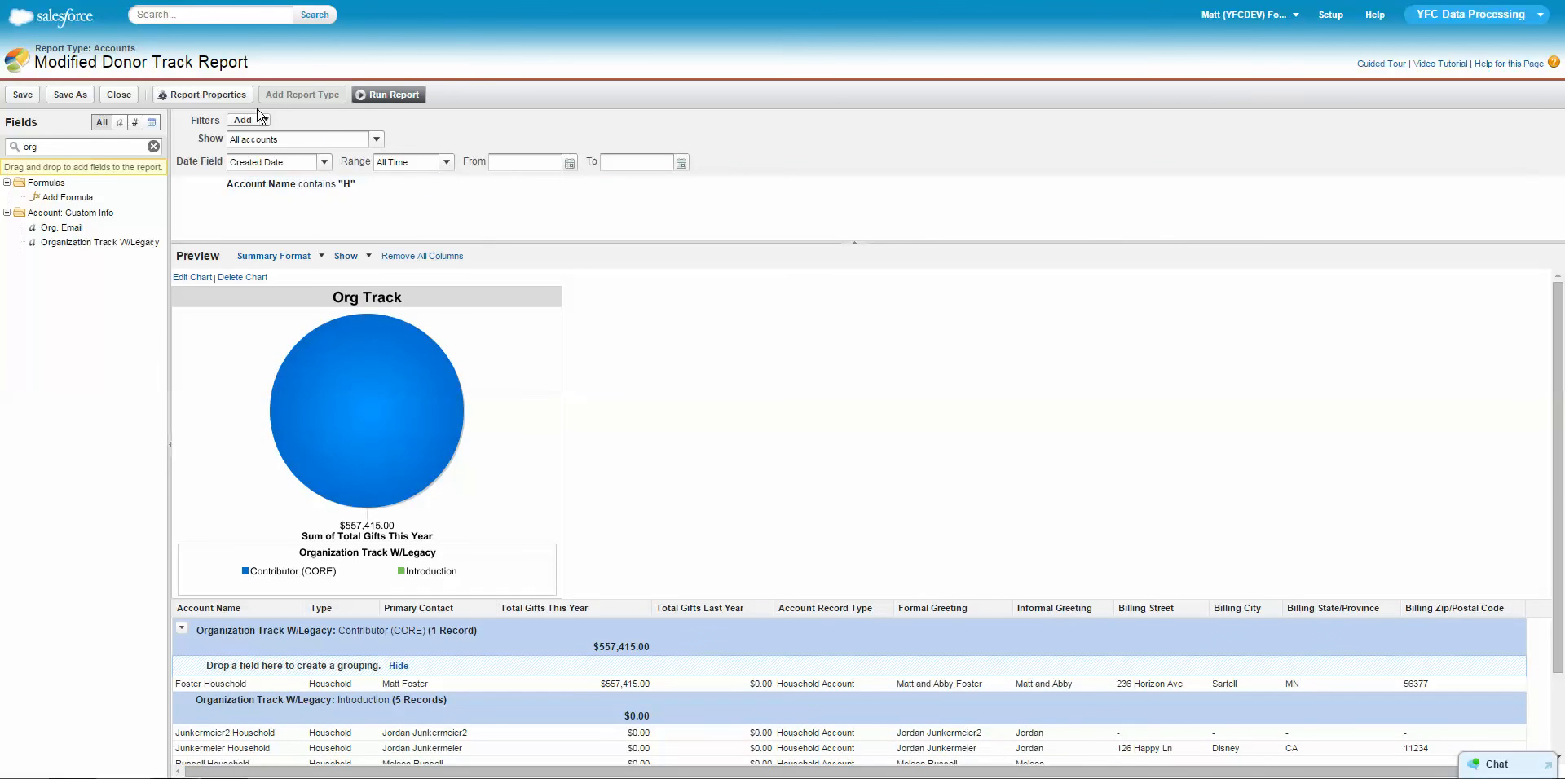
{"action": "left_click", "coordinate": [23, 94]}
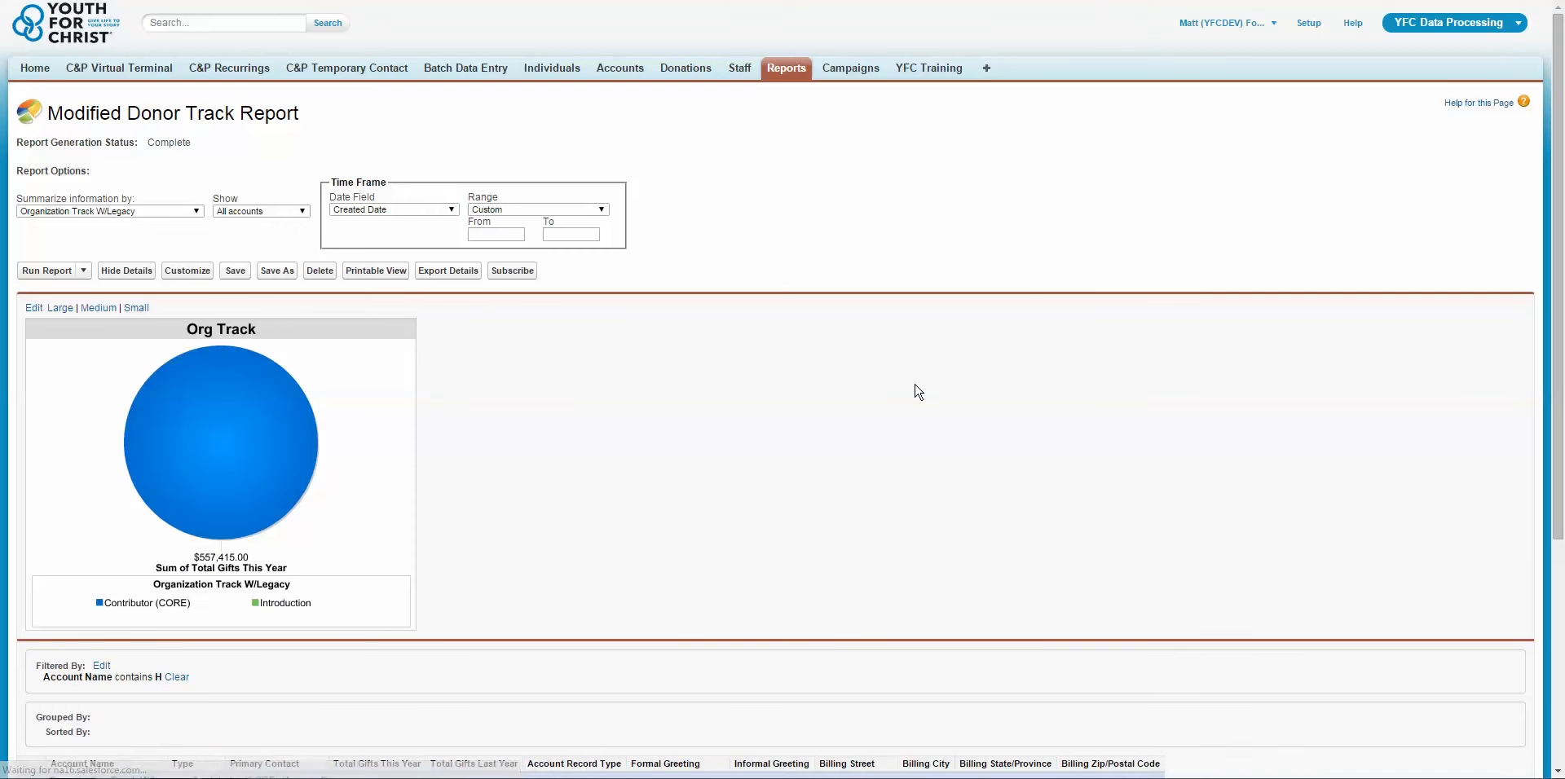
Examine the run report's Org Track pie chart, its hover details and the grouped records with their totals.
{"action": "scroll", "coordinate": [929, 383], "scroll_direction": "down", "scroll_amount": 1}
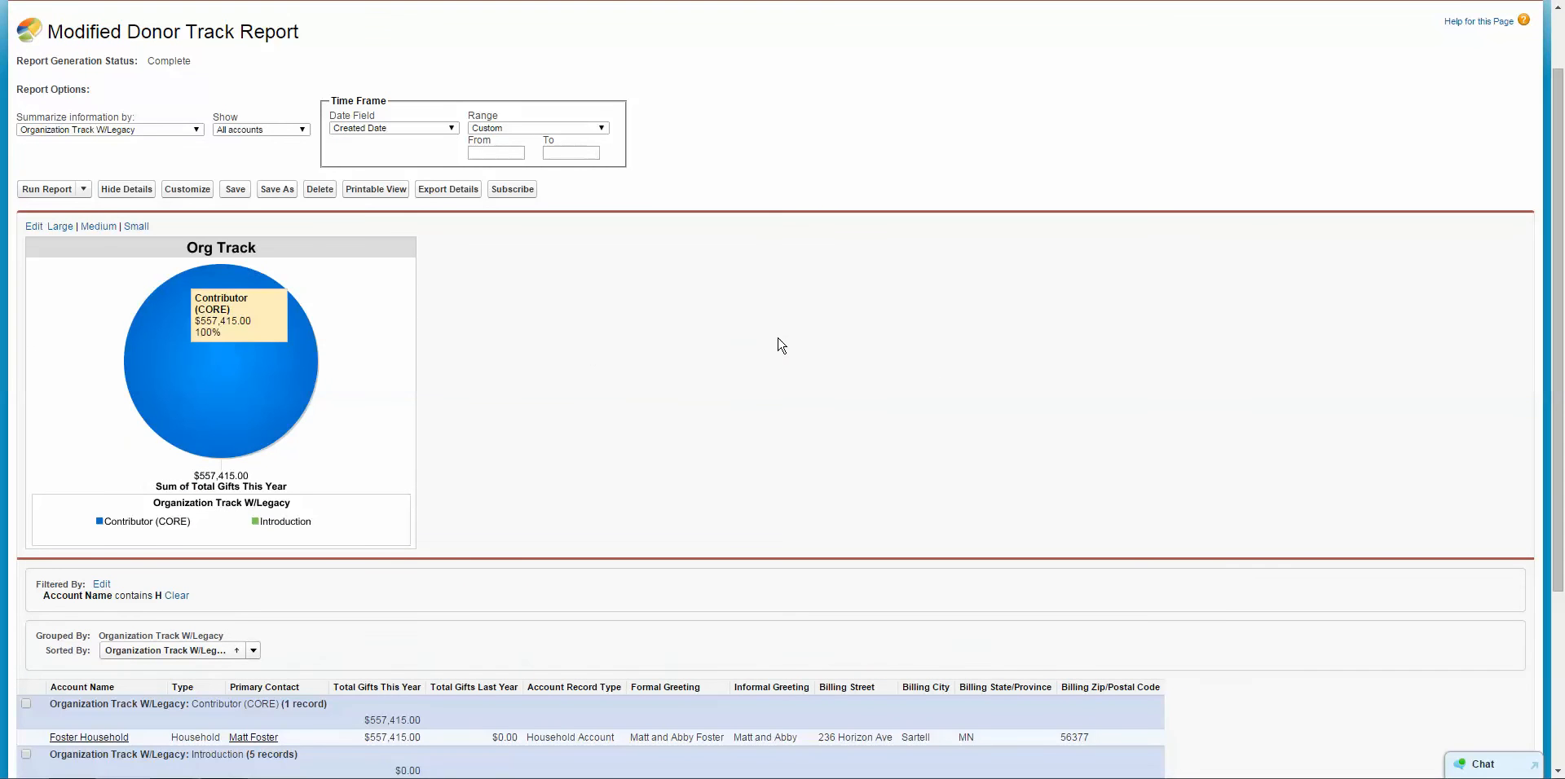
{"action": "scroll", "coordinate": [783, 346], "scroll_direction": "down", "scroll_amount": 1}
{"action": "scroll", "coordinate": [640, 277], "scroll_direction": "down", "scroll_amount": 1}
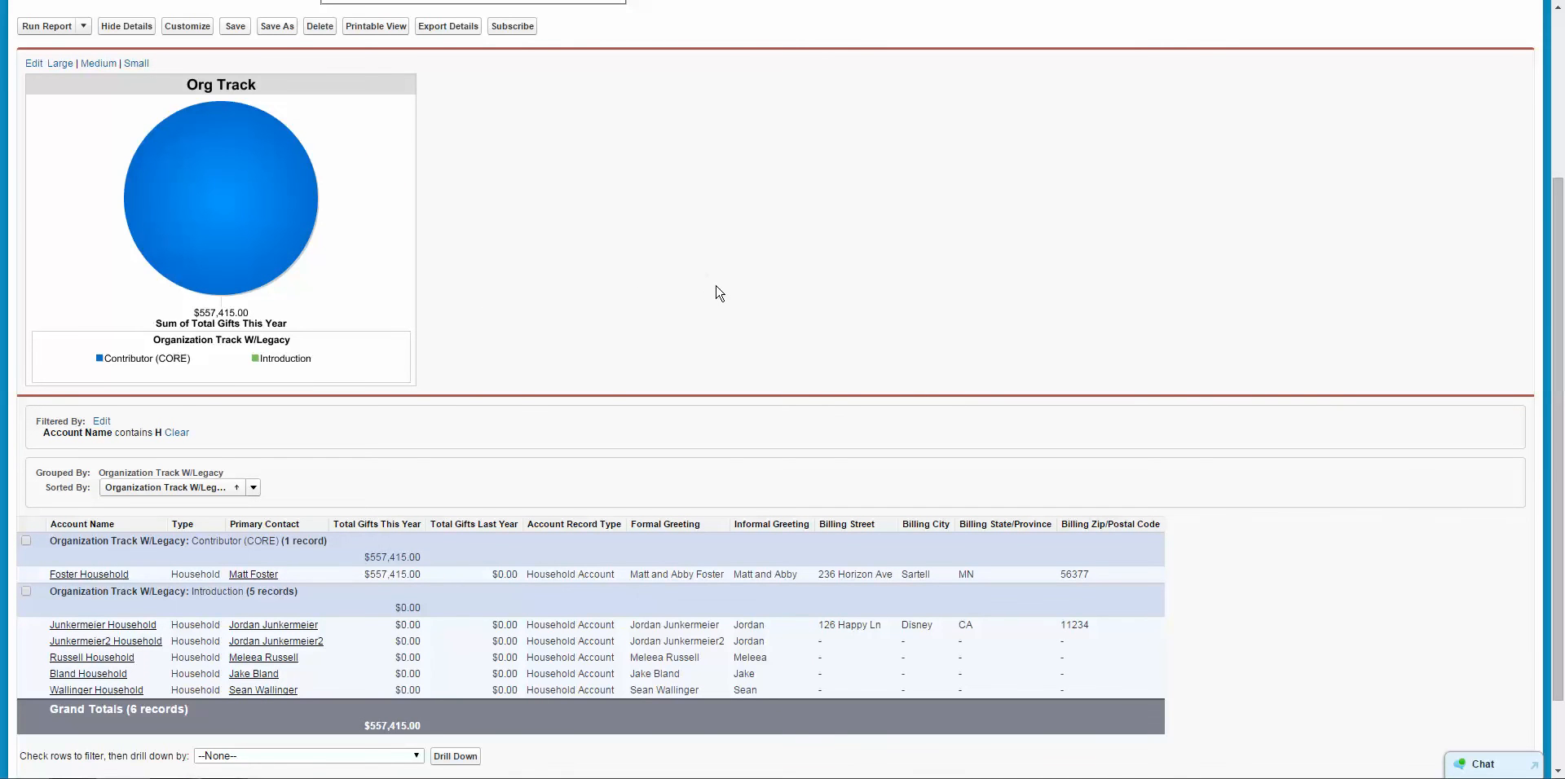
{"action": "scroll", "coordinate": [770, 269], "scroll_direction": "down", "scroll_amount": 2}
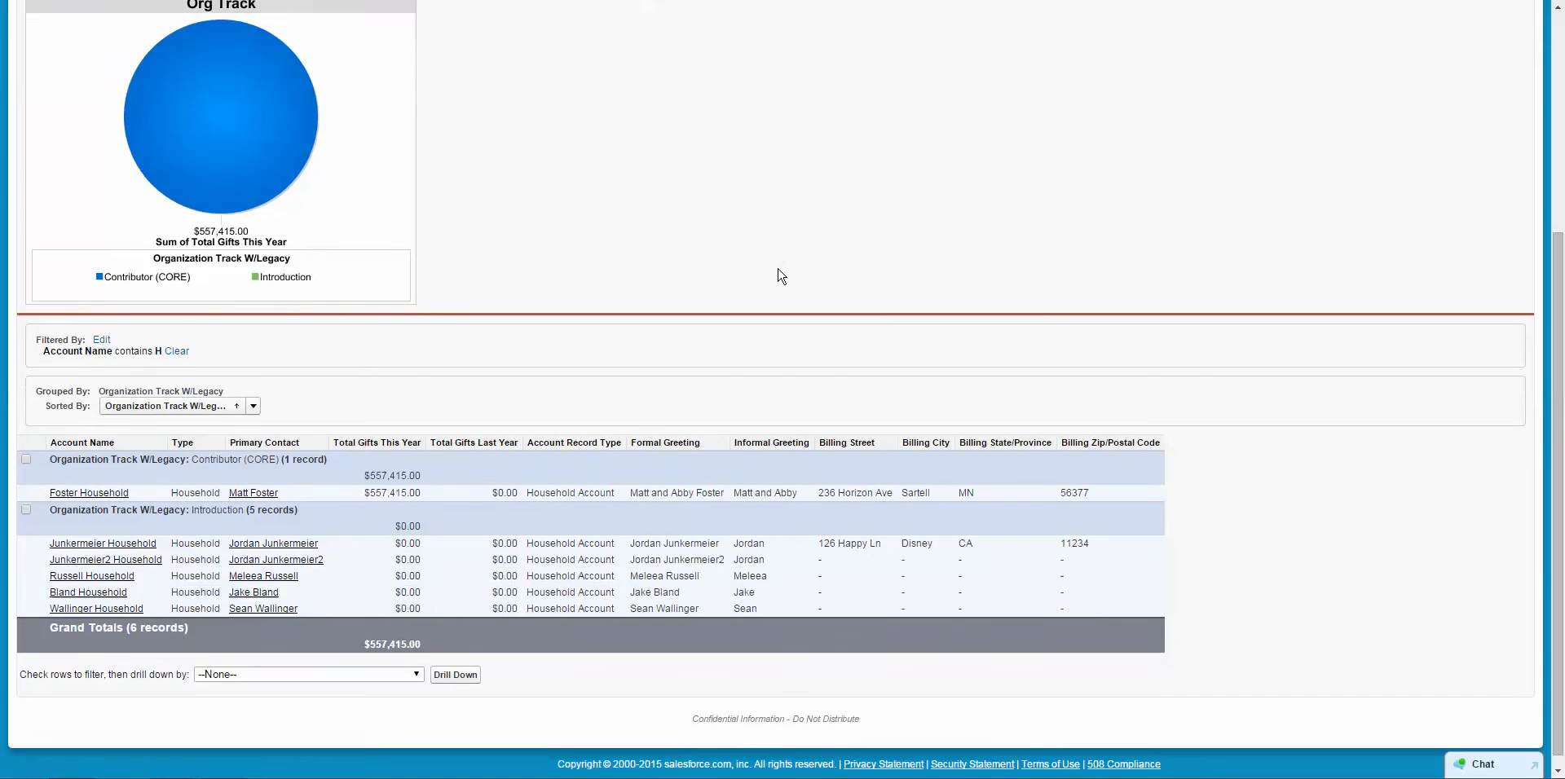
{"action": "scroll", "coordinate": [789, 275], "scroll_direction": "up", "scroll_amount": 3}
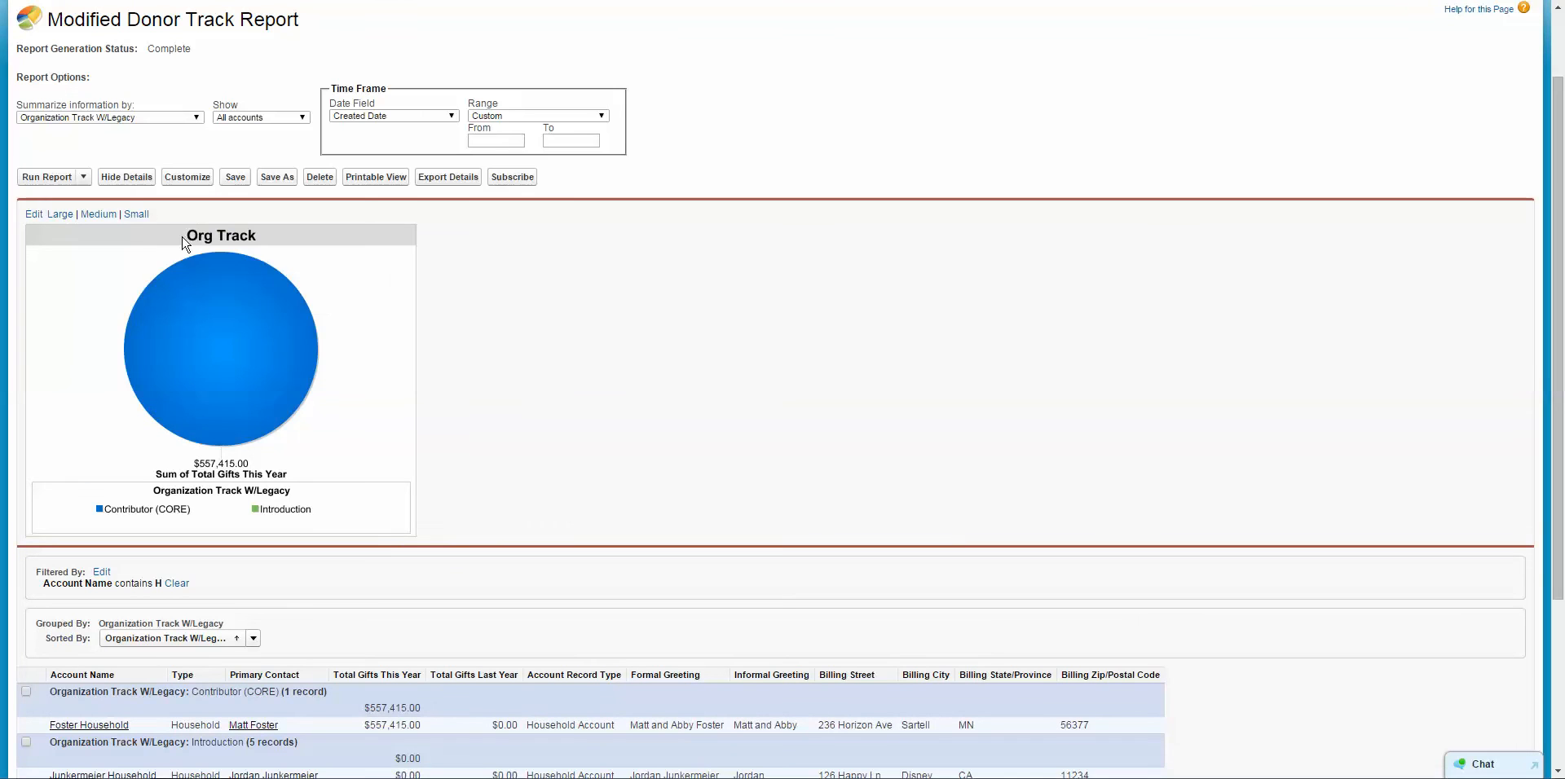
{"action": "mouse_move", "coordinate": [269, 335]}
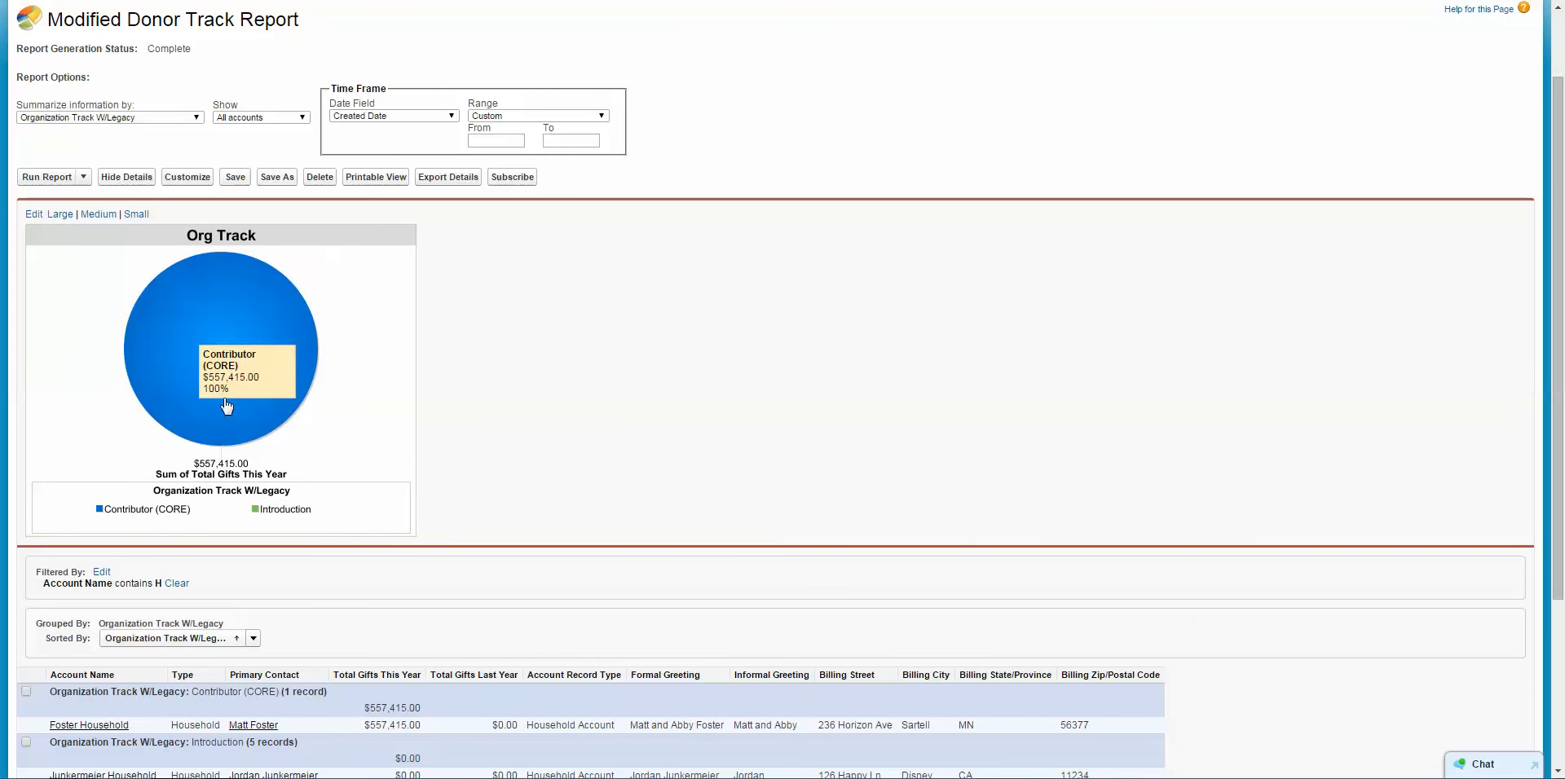
{"action": "scroll", "coordinate": [644, 420], "scroll_direction": "down", "scroll_amount": 1}
{"action": "scroll", "coordinate": [571, 399], "scroll_direction": "up", "scroll_amount": 3}
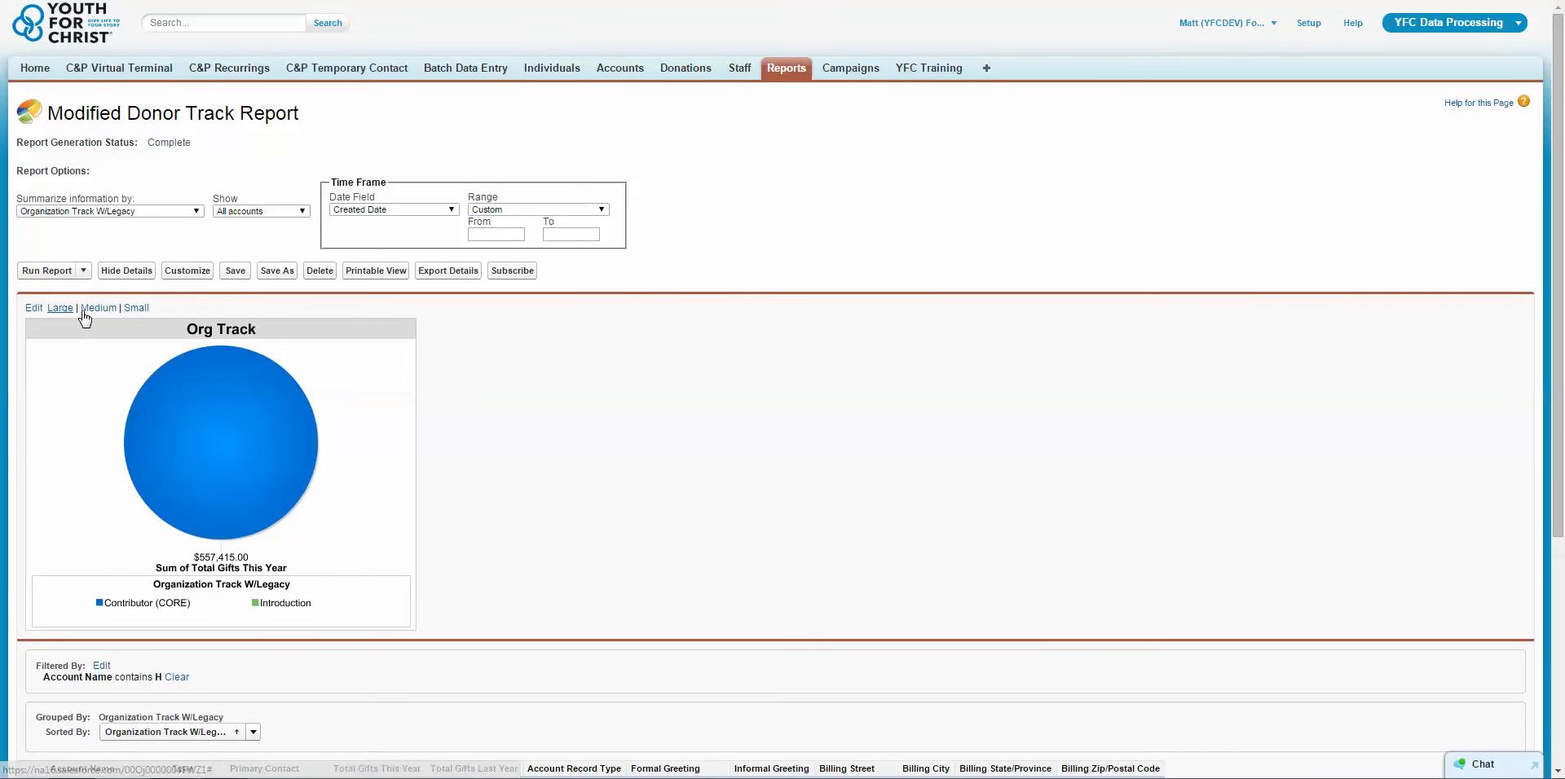
Reopen the report for customizing, remove its Account Name filter and set the pie chart's values to Record Count.
{"action": "left_click", "coordinate": [200, 270]}
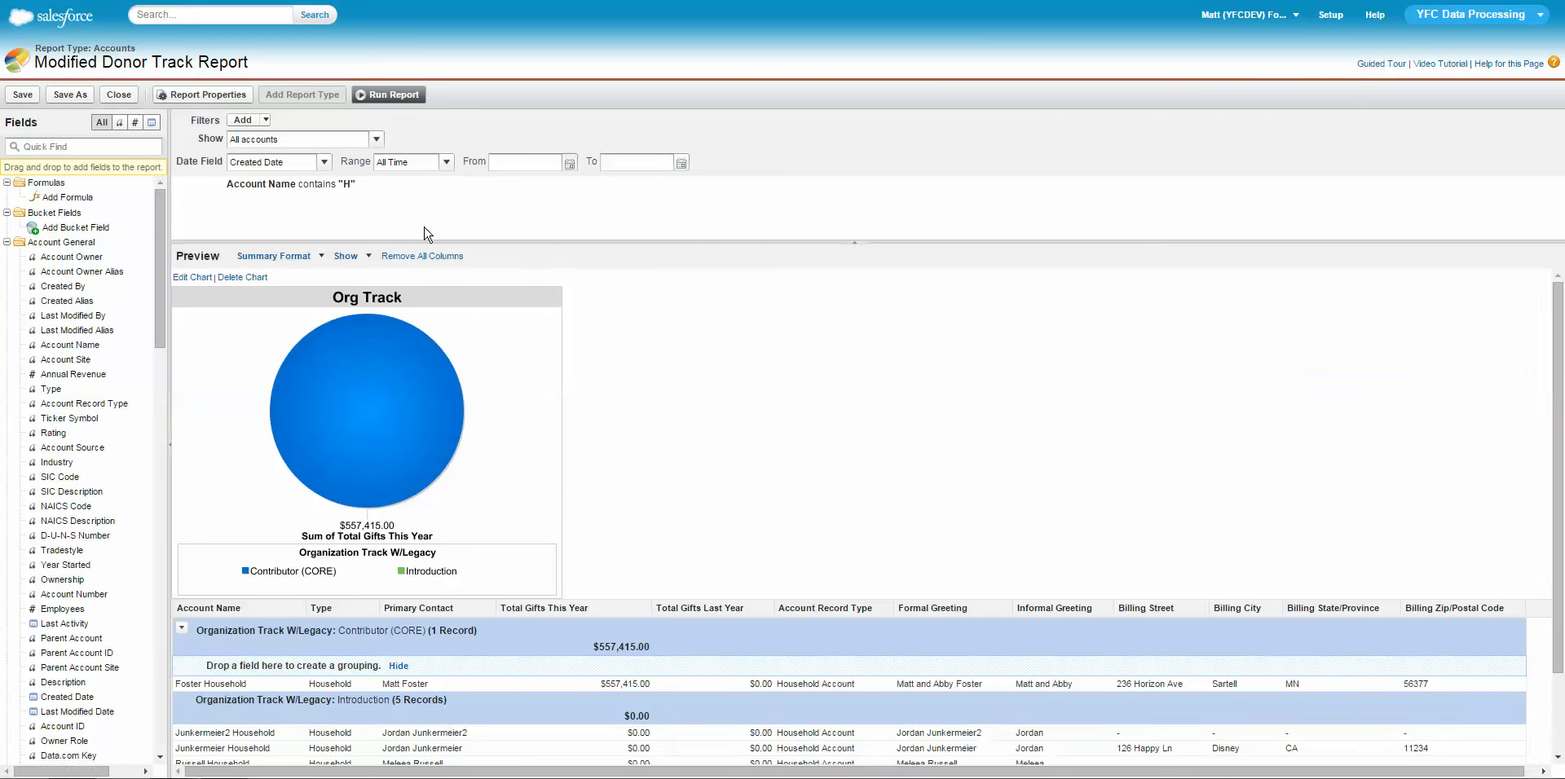
{"action": "left_click", "coordinate": [412, 186]}
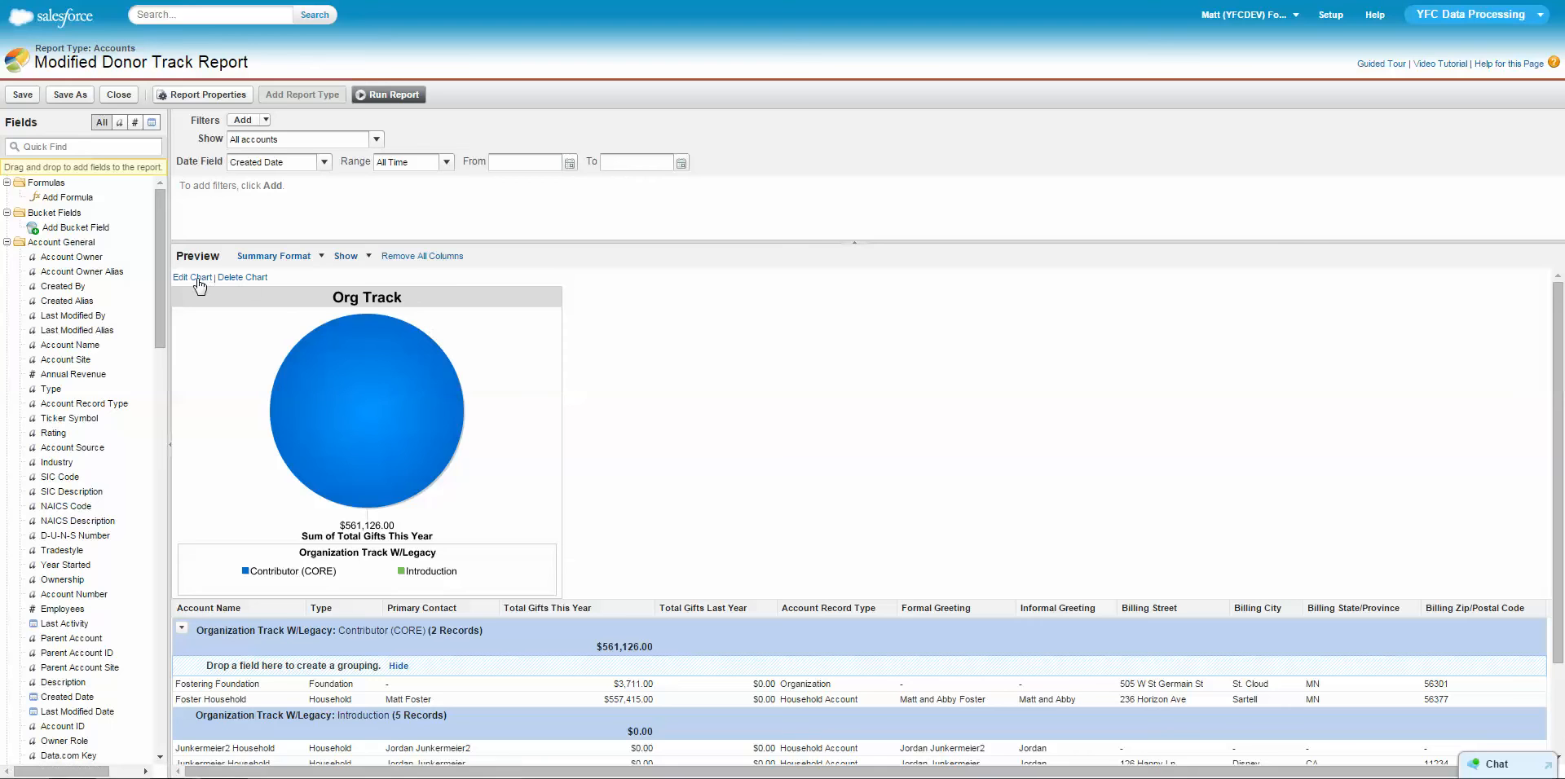
{"action": "left_click", "coordinate": [192, 277]}
{"action": "left_click", "coordinate": [690, 297]}
{"action": "left_click", "coordinate": [648, 330]}
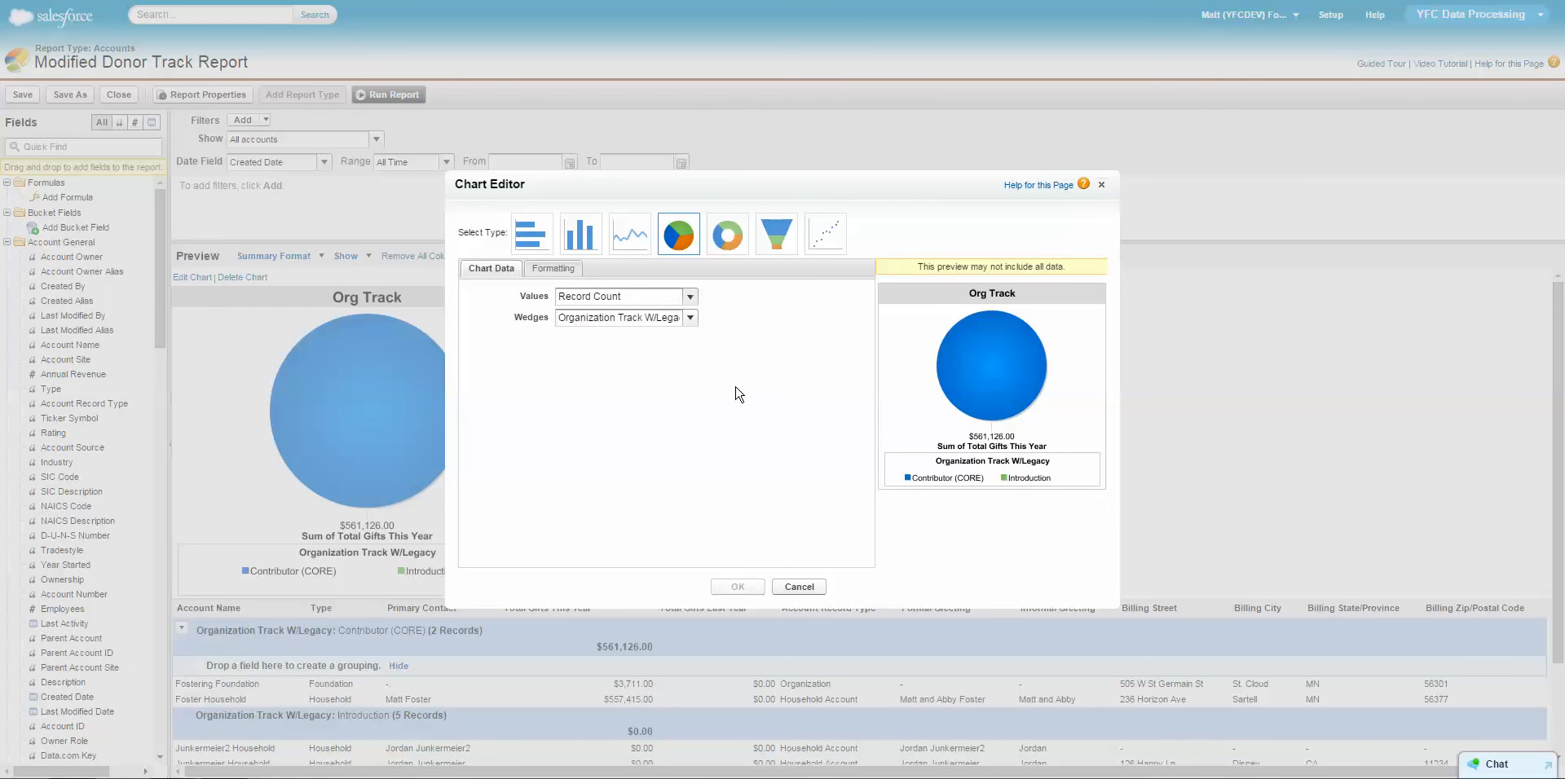
{"action": "left_click", "coordinate": [756, 591]}
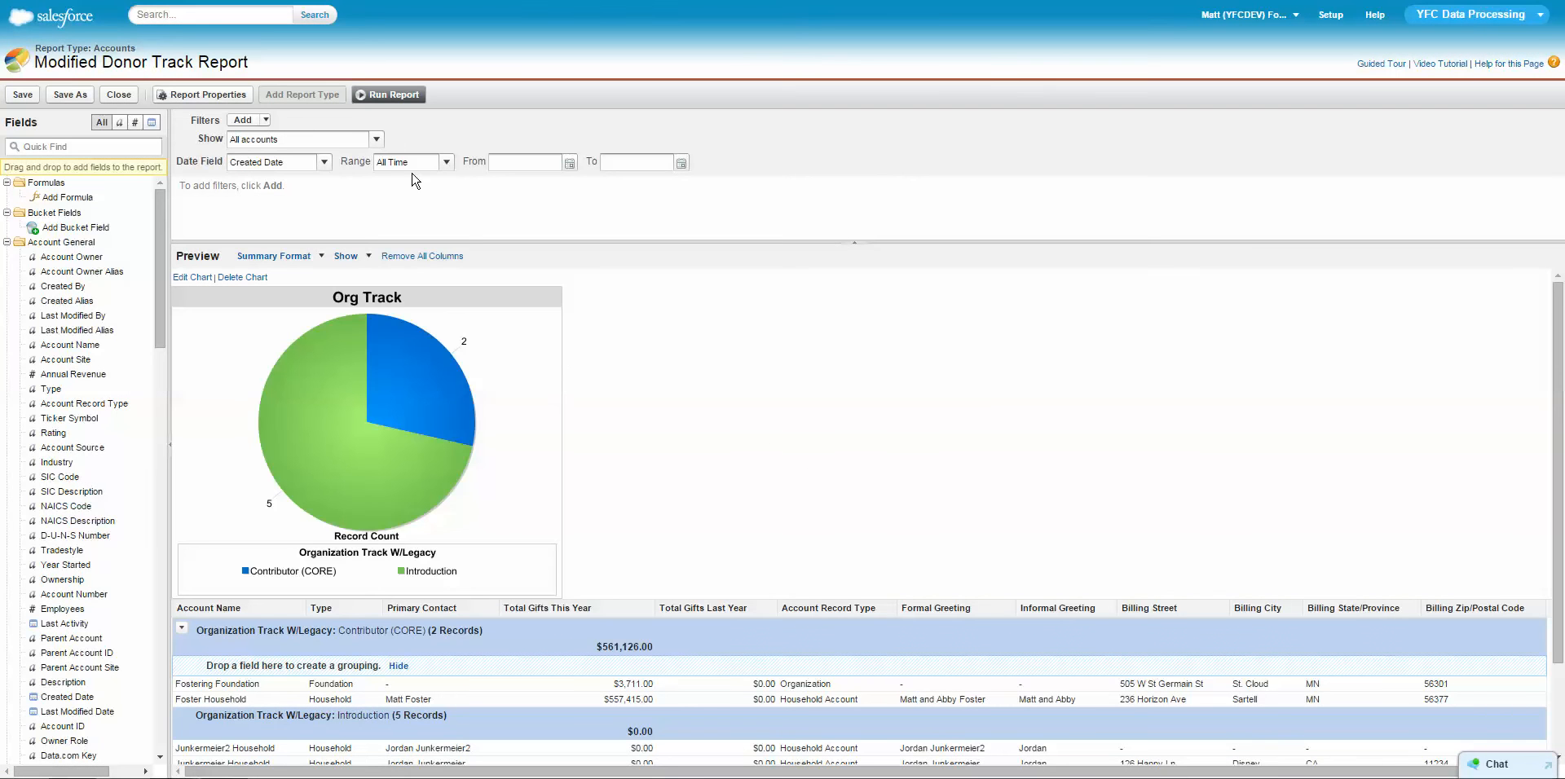
Save the Modified Donor Track Report and run it to view the updated chart and records.
{"action": "left_click", "coordinate": [23, 94]}
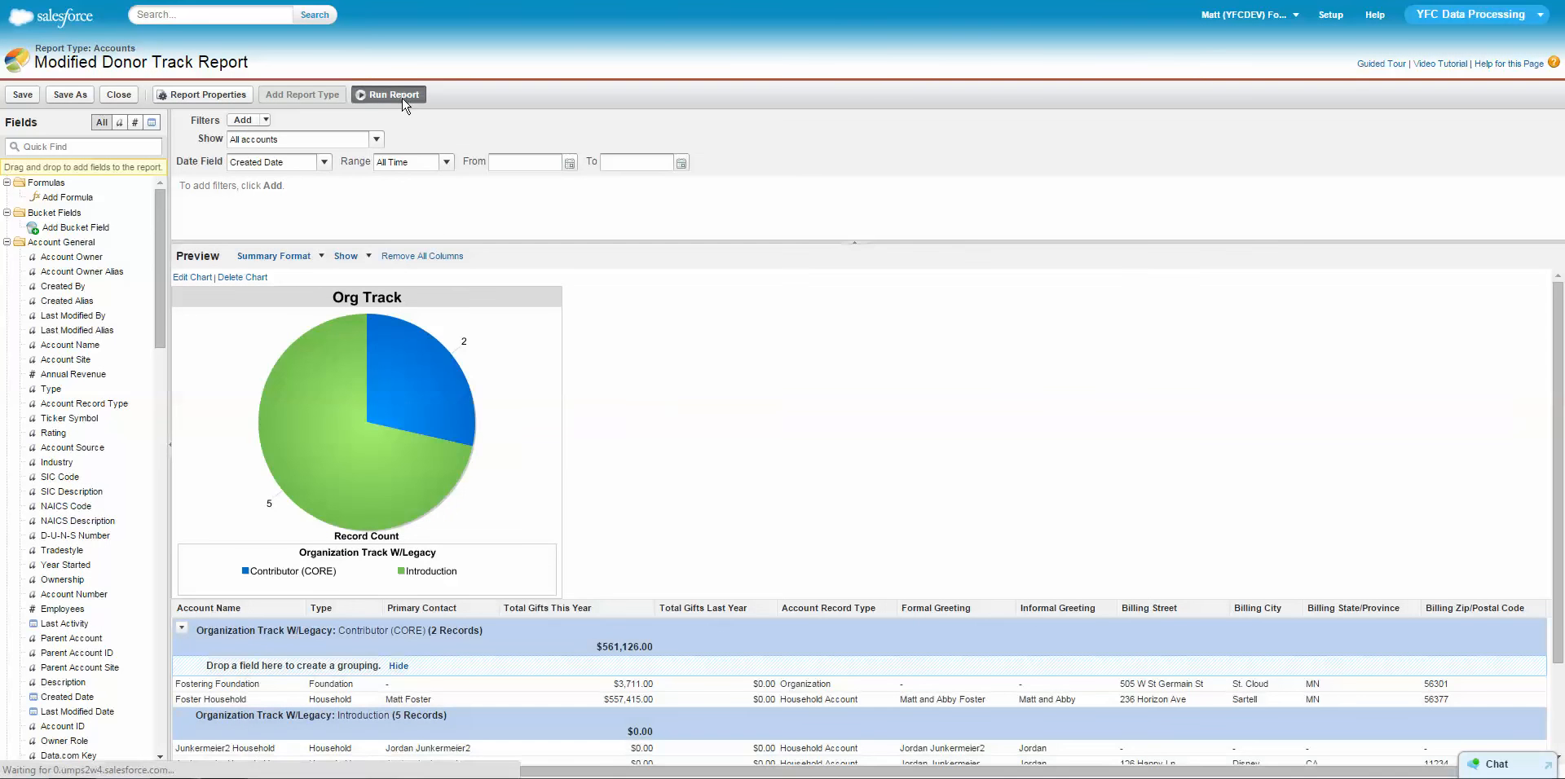
{"action": "left_click", "coordinate": [403, 98]}
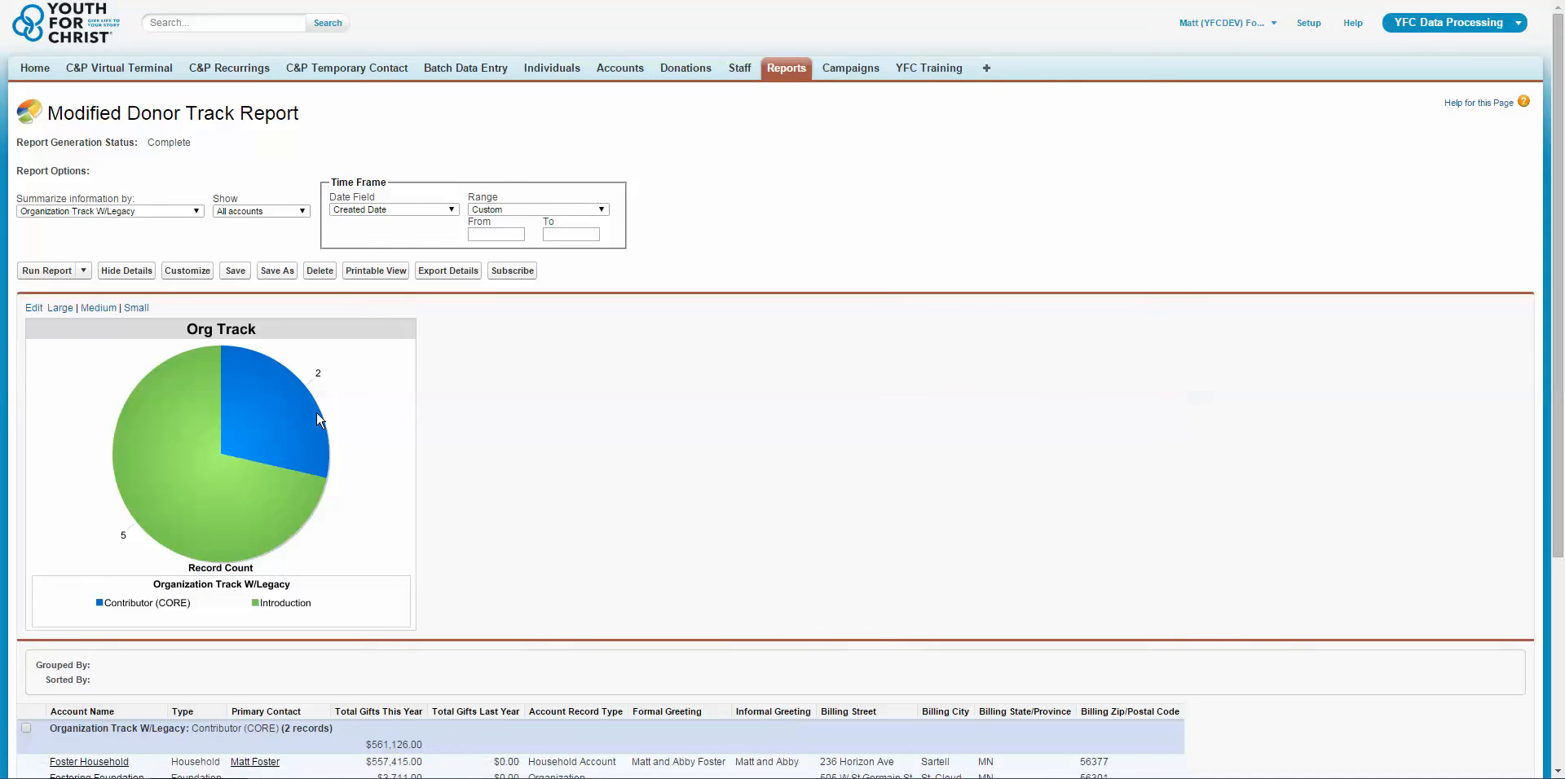
{"action": "scroll", "coordinate": [571, 456], "scroll_direction": "down", "scroll_amount": 3}
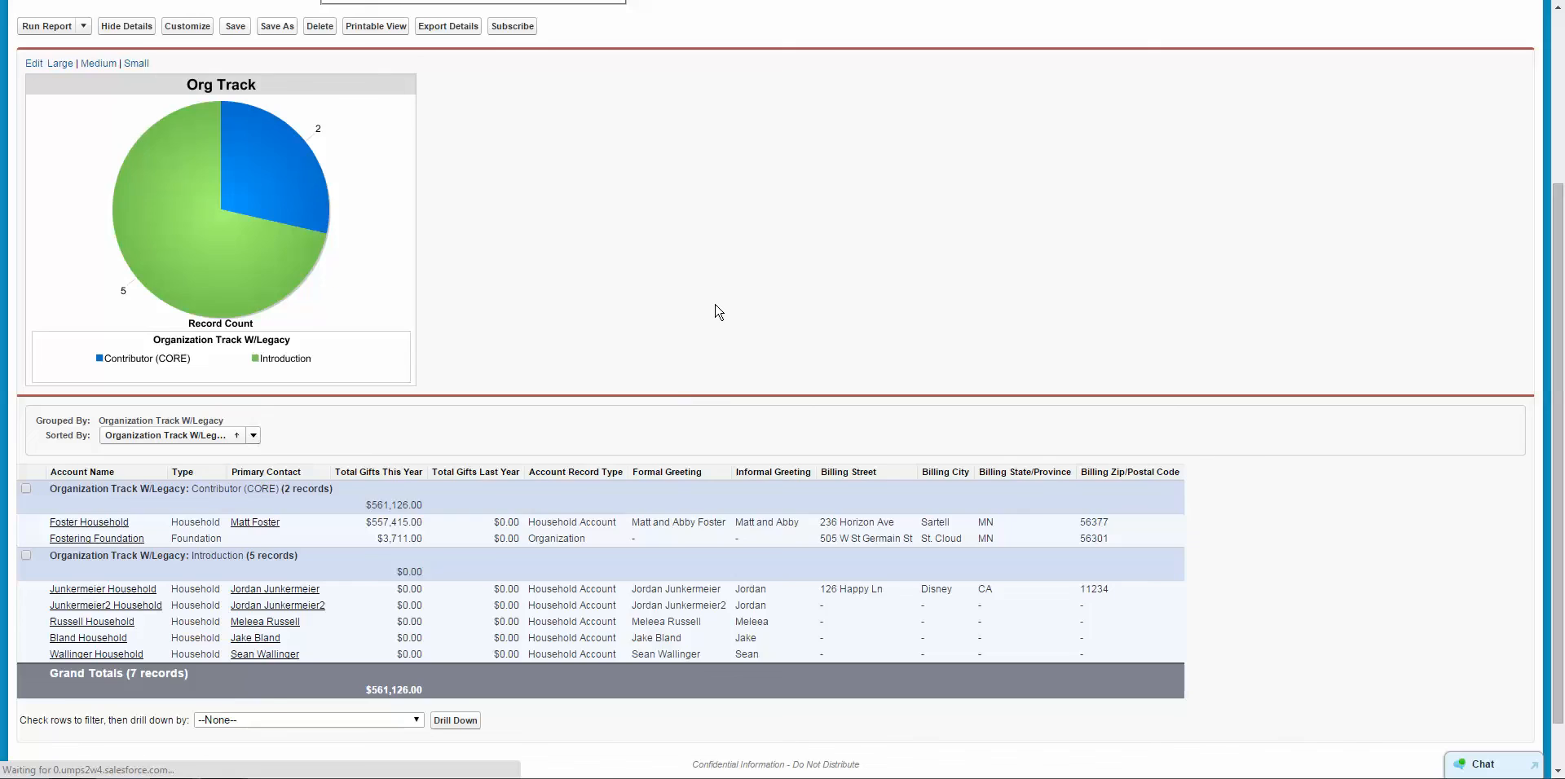
Open the household account and its primary contact's record, and examine the Monthly Support? Amount field under Development Information.
{"action": "scroll", "coordinate": [718, 312], "scroll_direction": "up", "scroll_amount": 3}
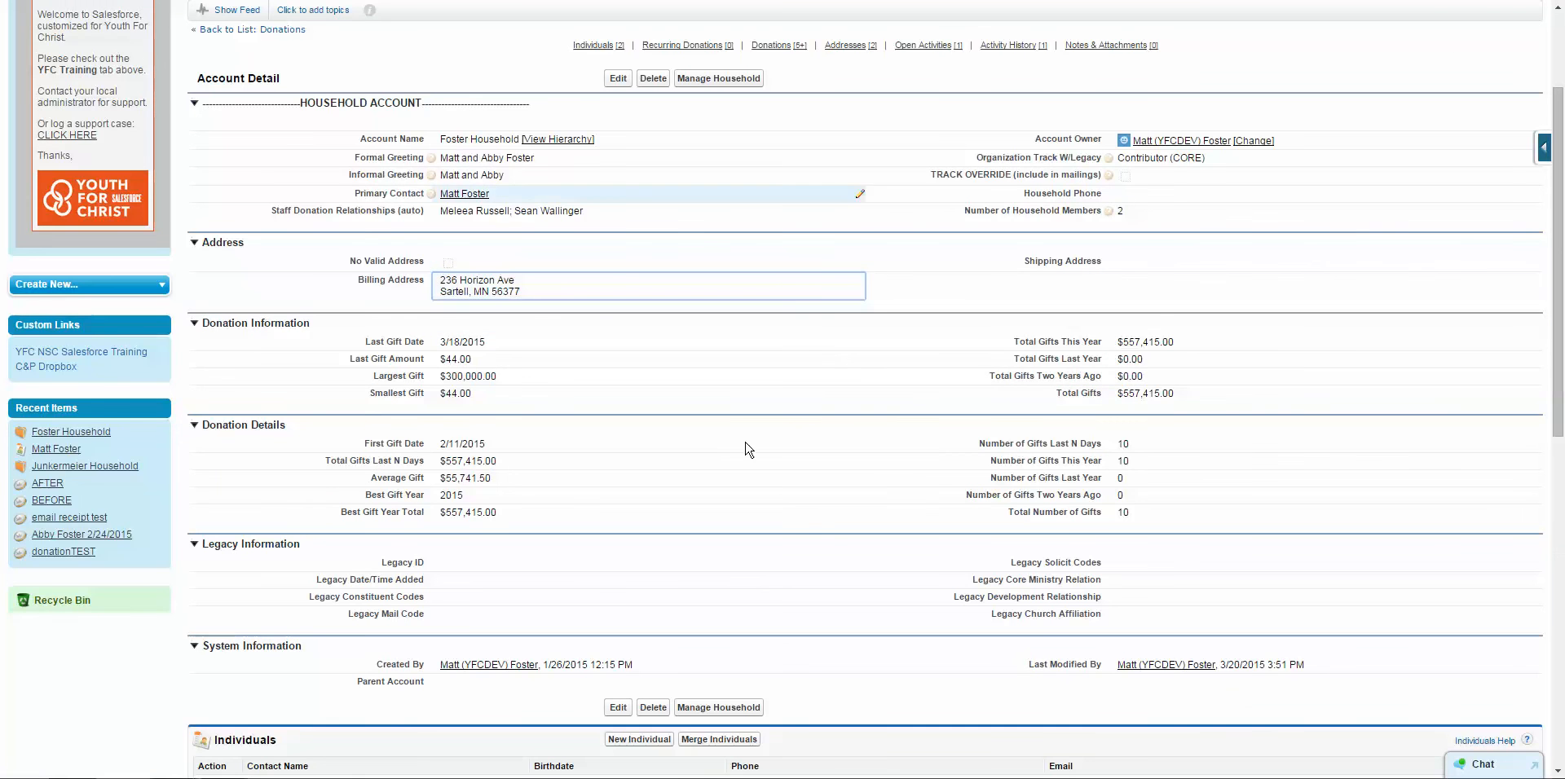
{"action": "scroll", "coordinate": [804, 339], "scroll_direction": "down", "scroll_amount": 5}
{"action": "left_click", "coordinate": [270, 377]}
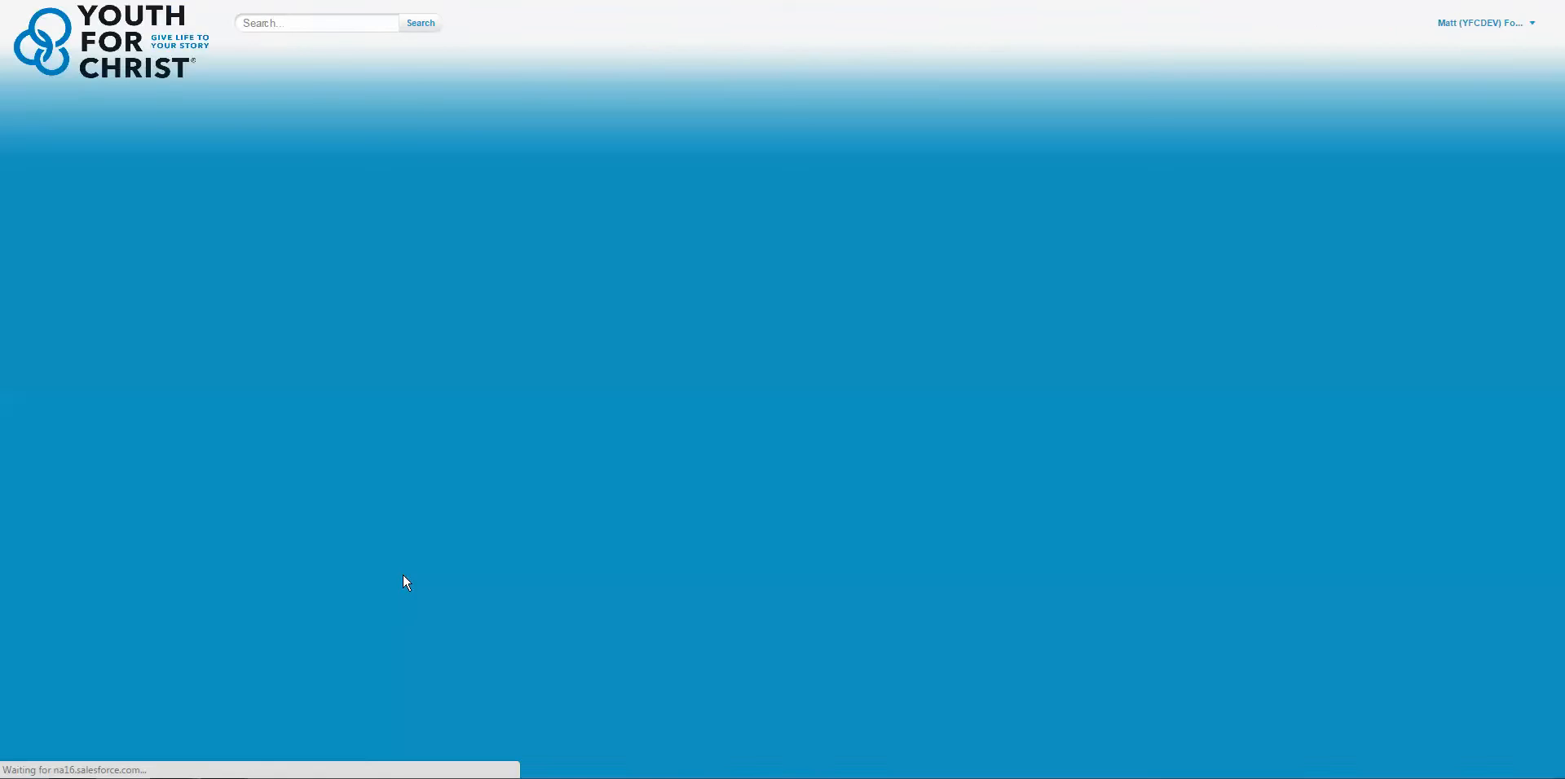
{"action": "scroll", "coordinate": [1243, 455], "scroll_direction": "down", "scroll_amount": 3}
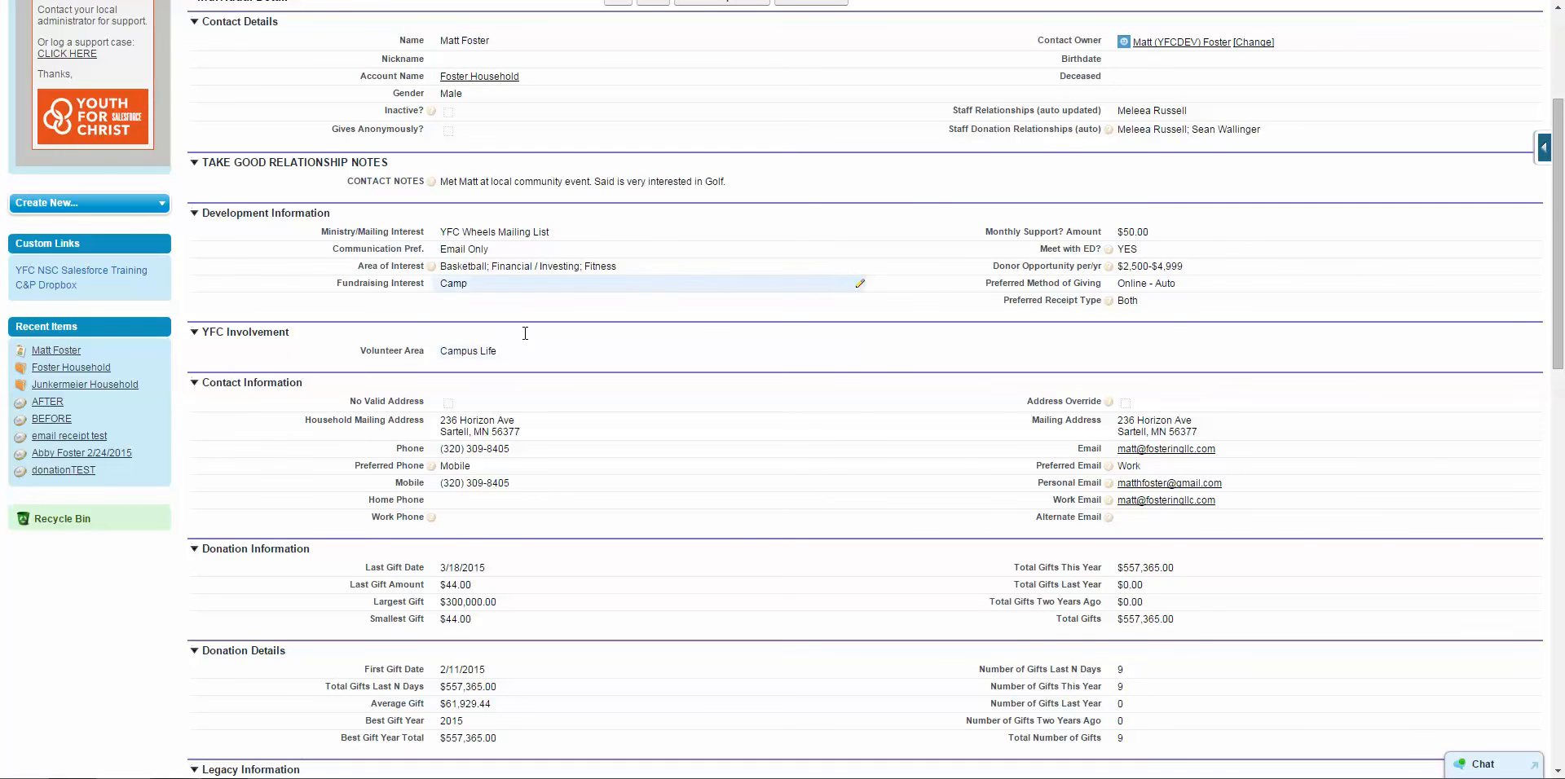
{"action": "scroll", "coordinate": [1151, 285], "scroll_direction": "up", "scroll_amount": 3}
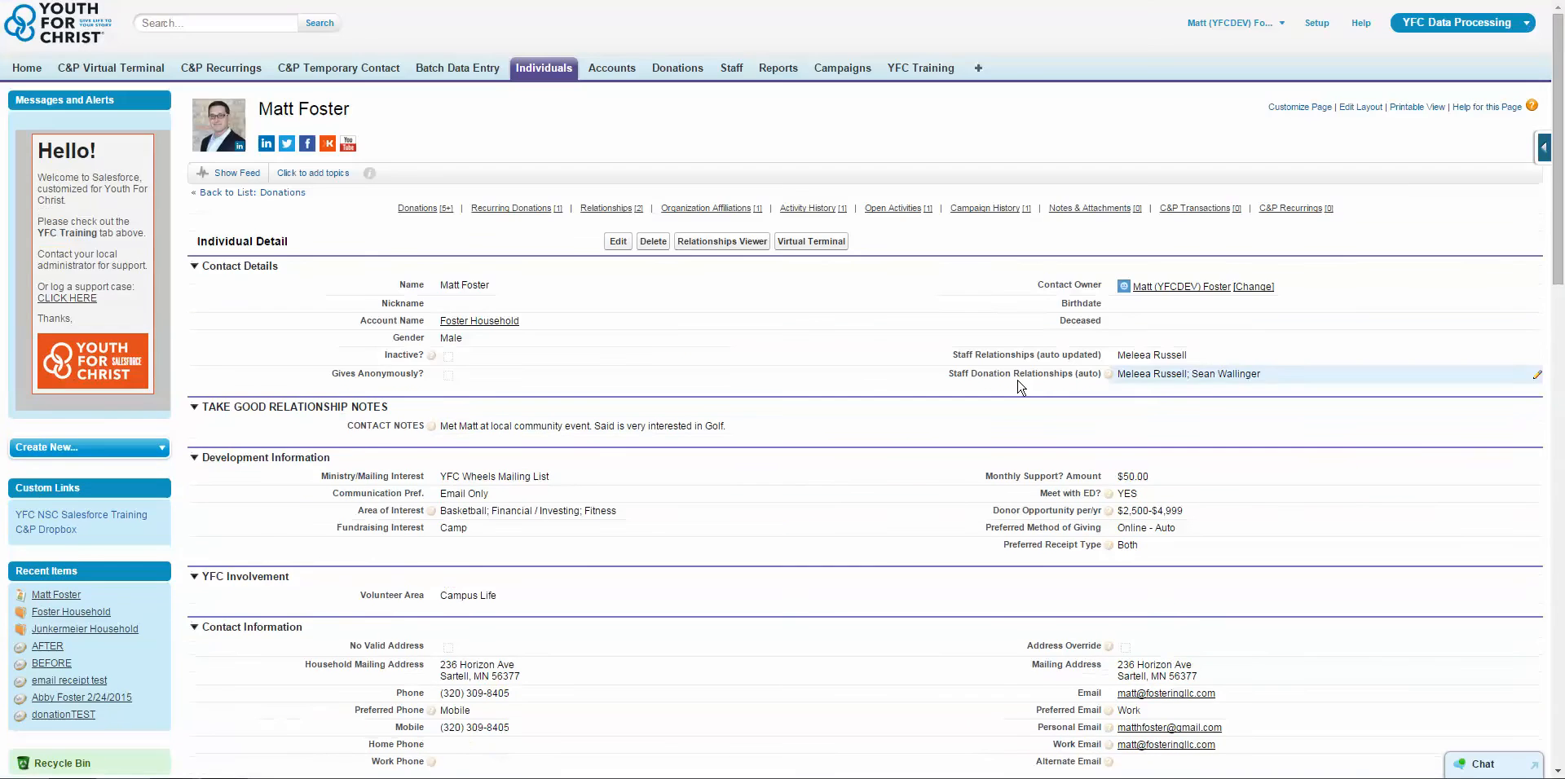
{"action": "scroll", "coordinate": [1119, 492], "scroll_direction": "down", "scroll_amount": 1}
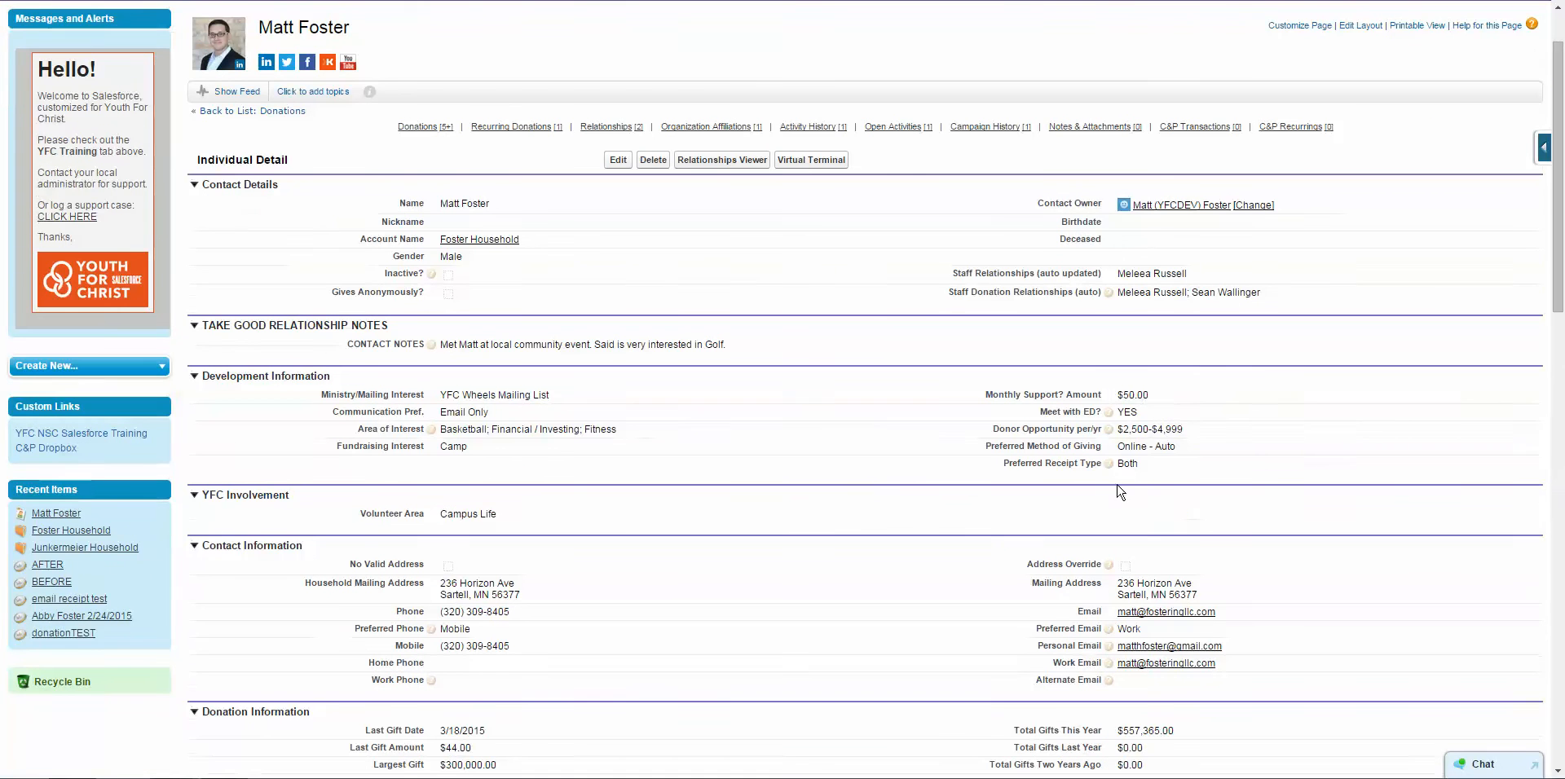
{"action": "double_click", "coordinate": [1141, 394]}
{"action": "left_click_drag", "start_coordinate": [1085, 395], "coordinate": [984, 394]}
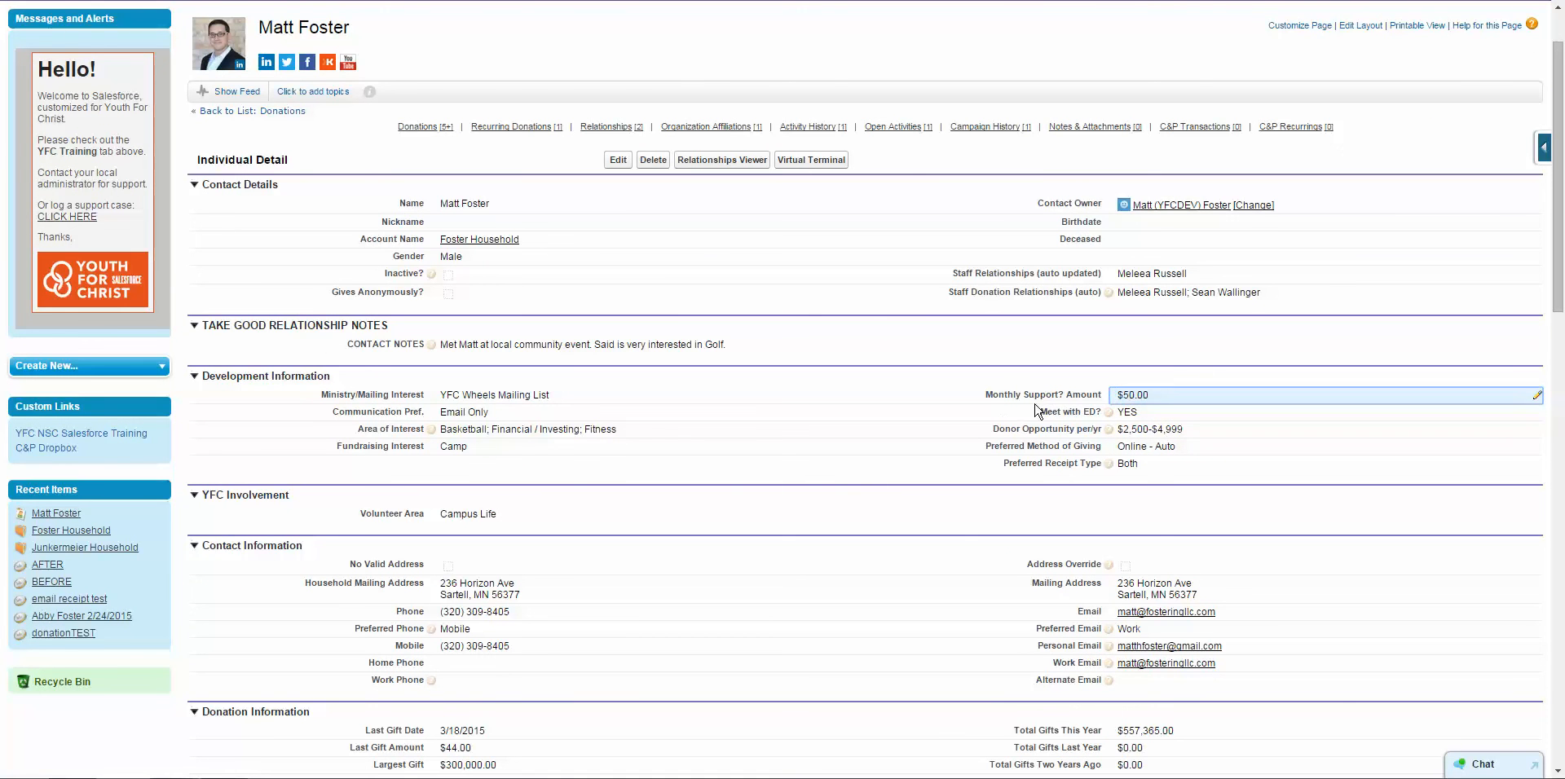
{"action": "scroll", "coordinate": [950, 395], "scroll_direction": "up", "scroll_amount": 2}
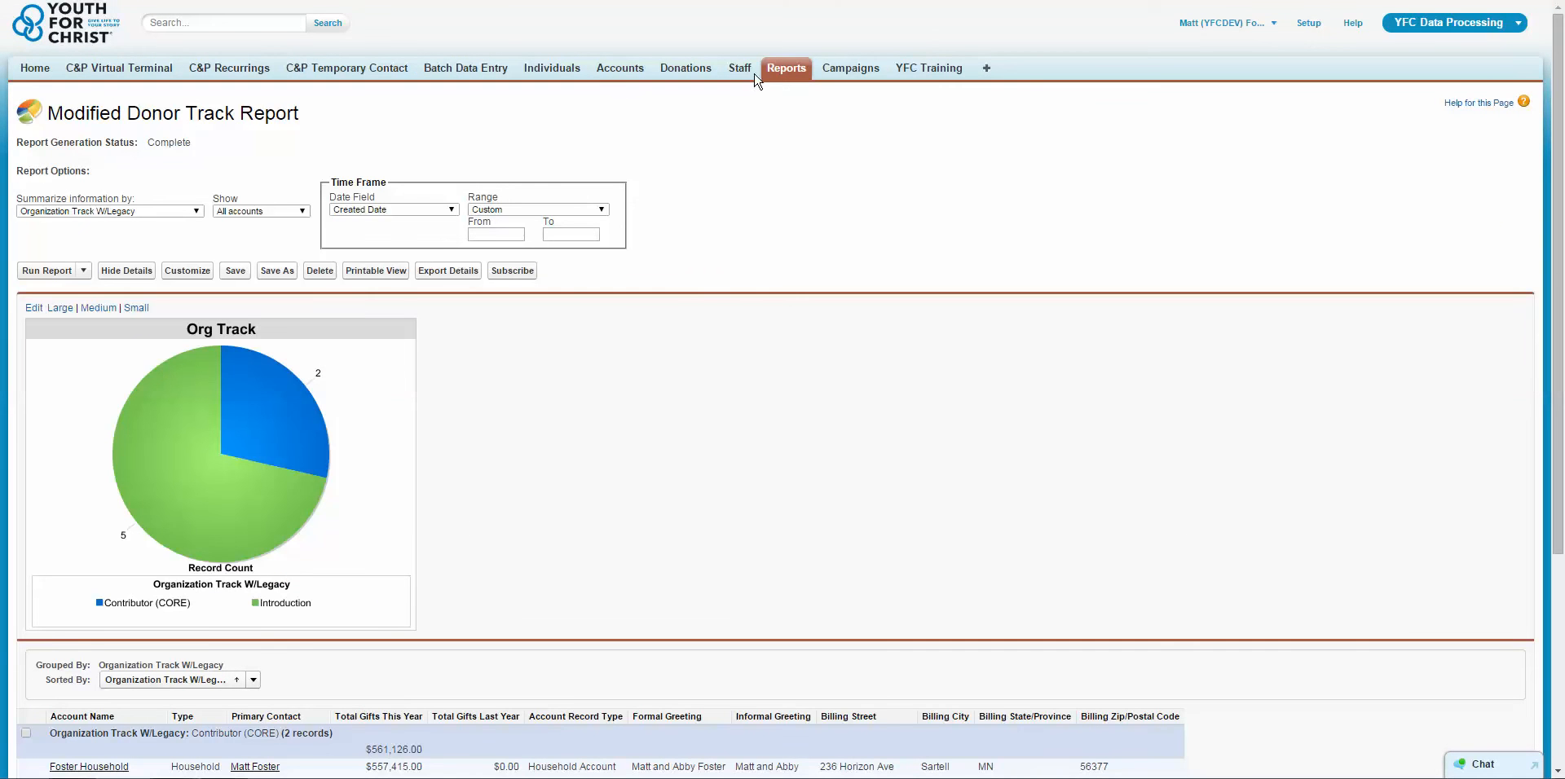
Start a new report from Reports & Dashboards and look through the Accounts & Individuals and Donations report types.
{"action": "left_click", "coordinate": [773, 72]}
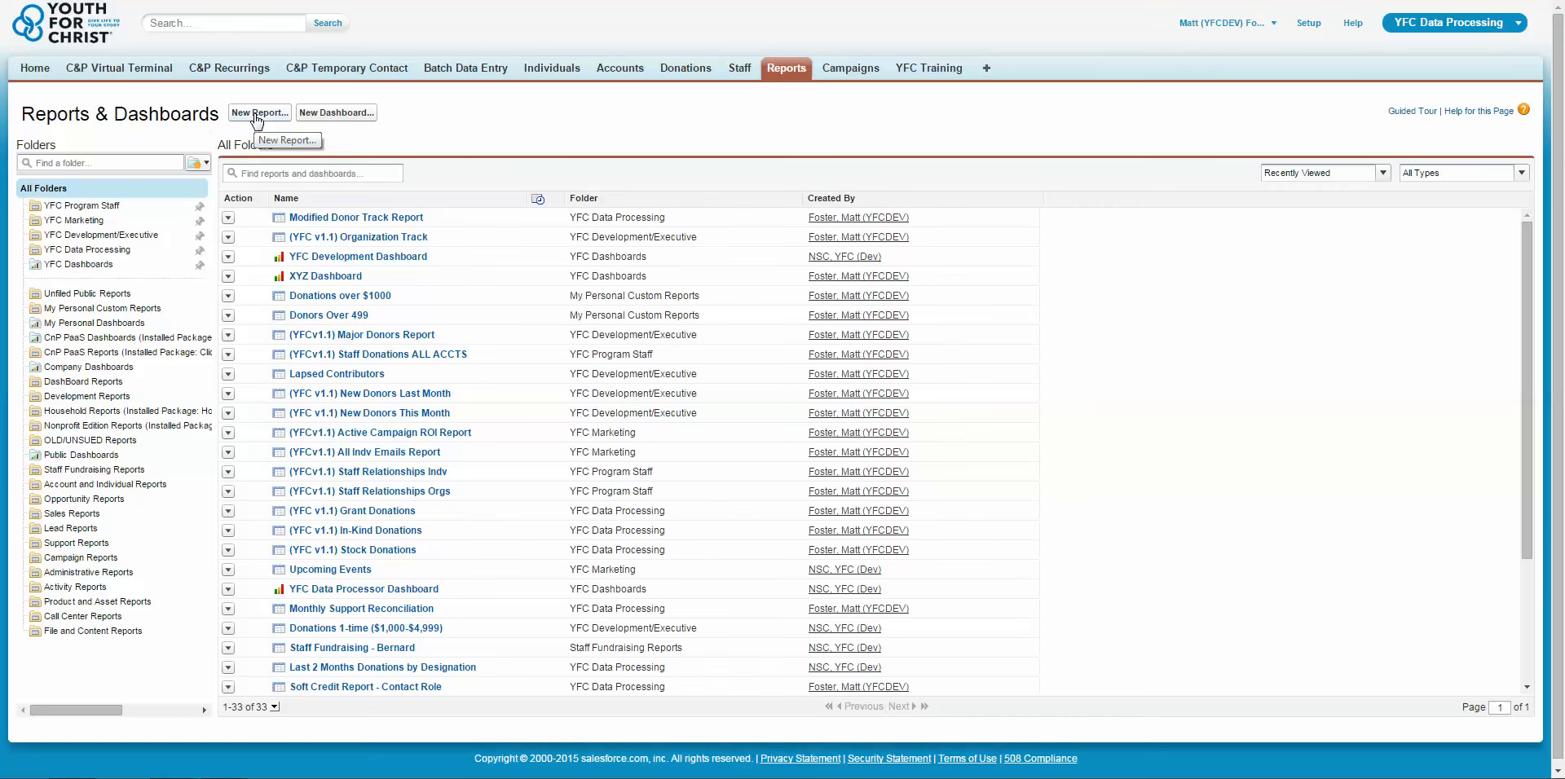
{"action": "left_click", "coordinate": [256, 114]}
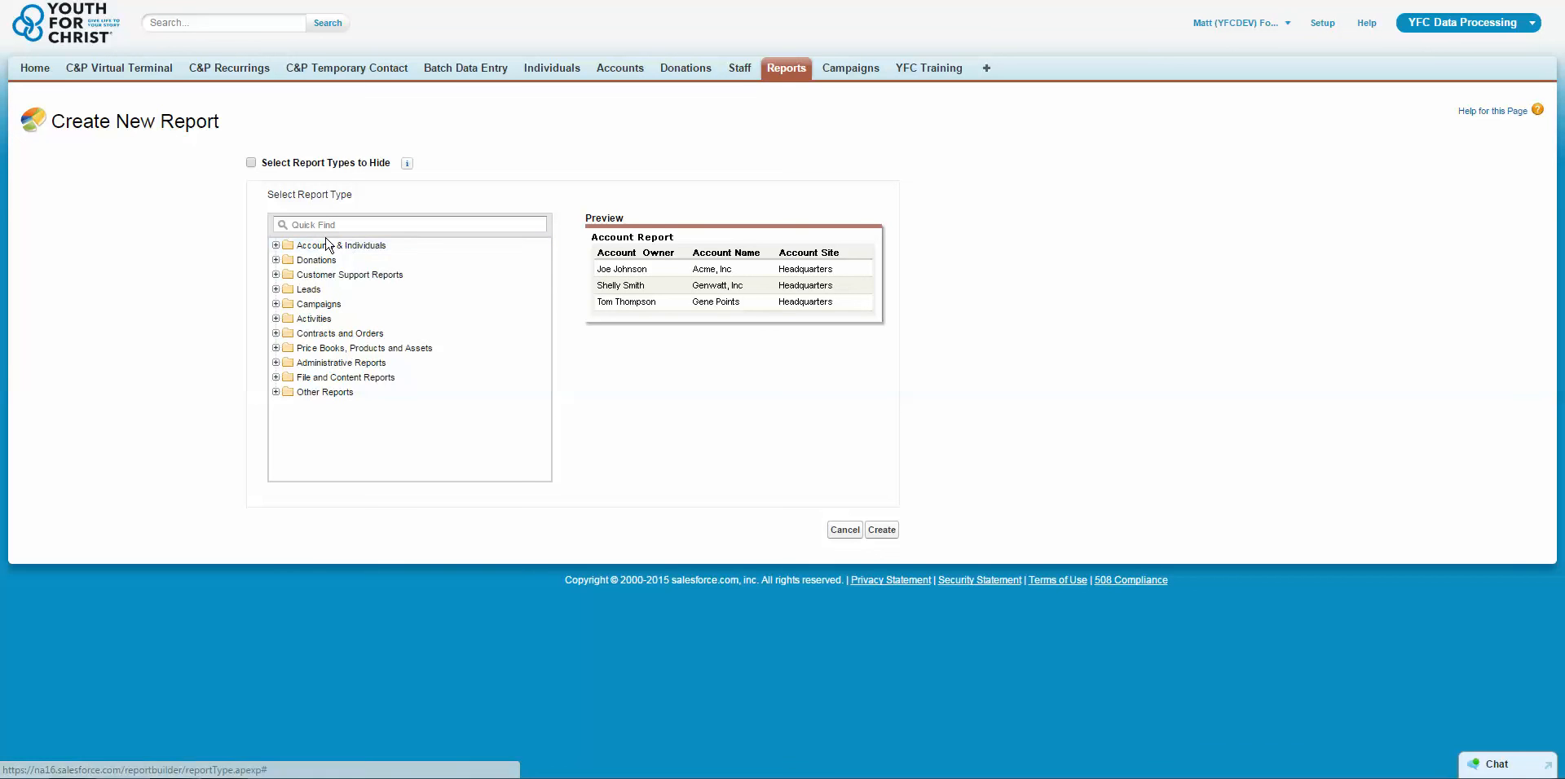
{"action": "left_click", "coordinate": [283, 247]}
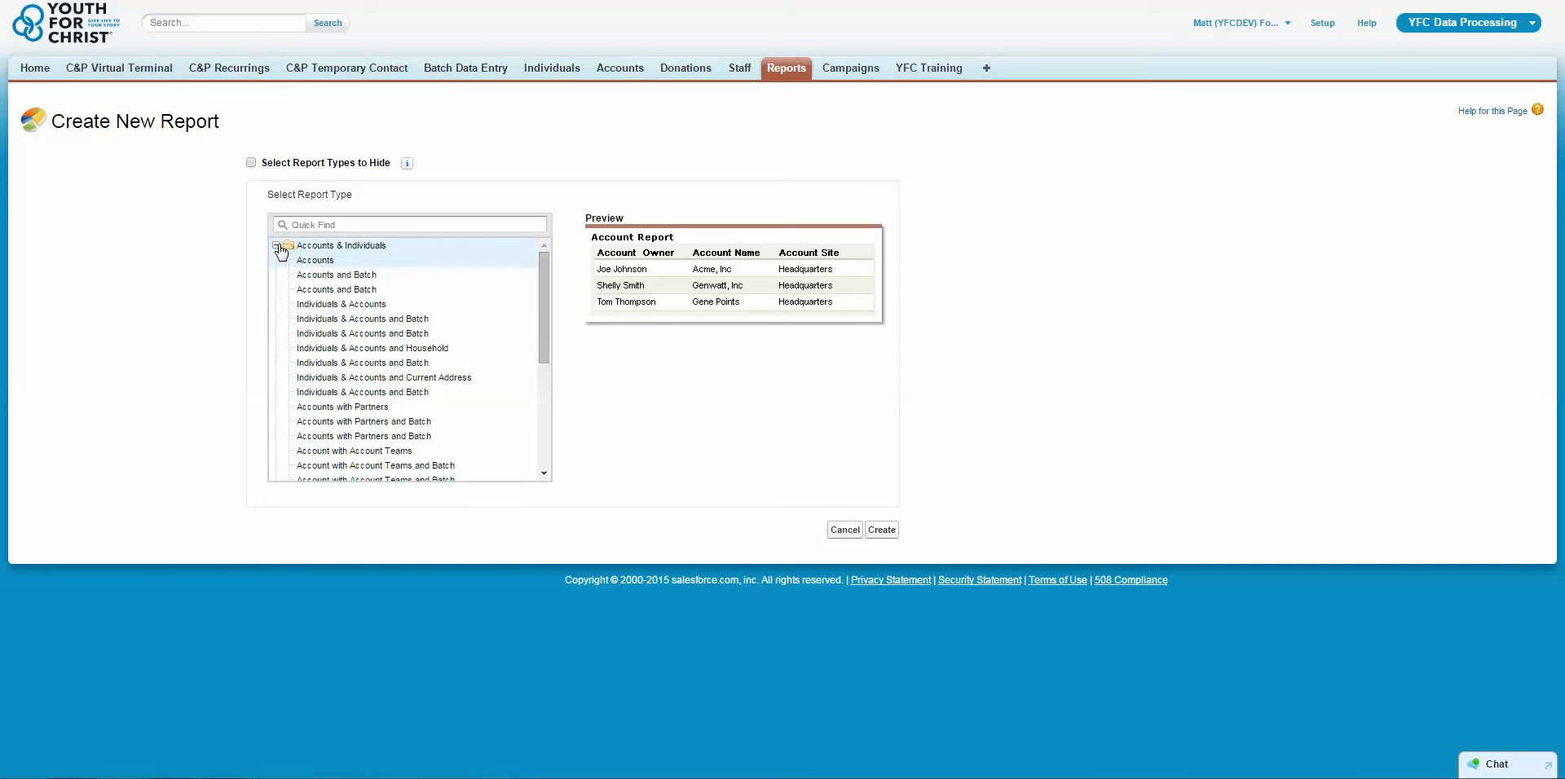
{"action": "left_click", "coordinate": [278, 247]}
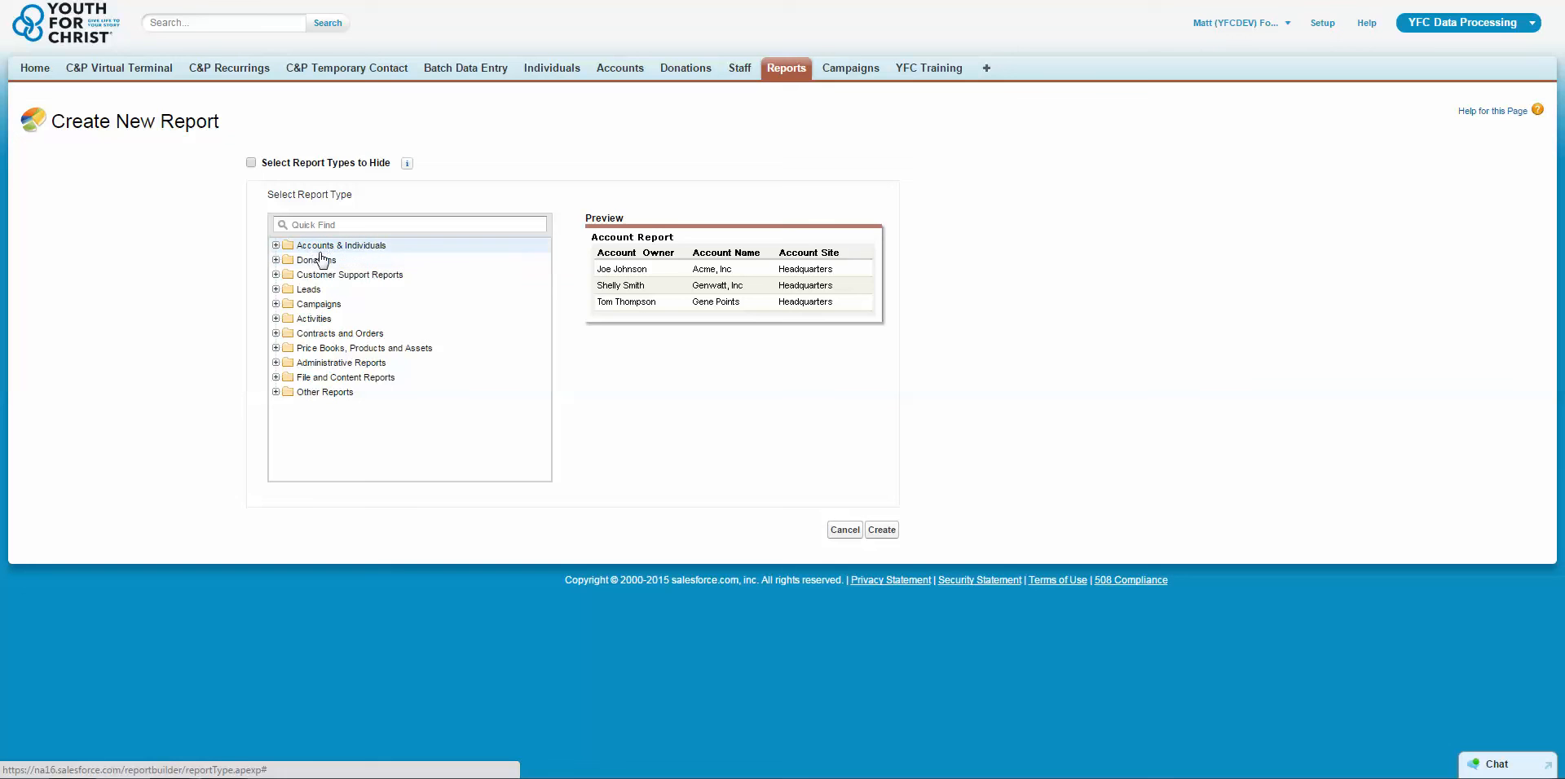
{"action": "left_click", "coordinate": [277, 261]}
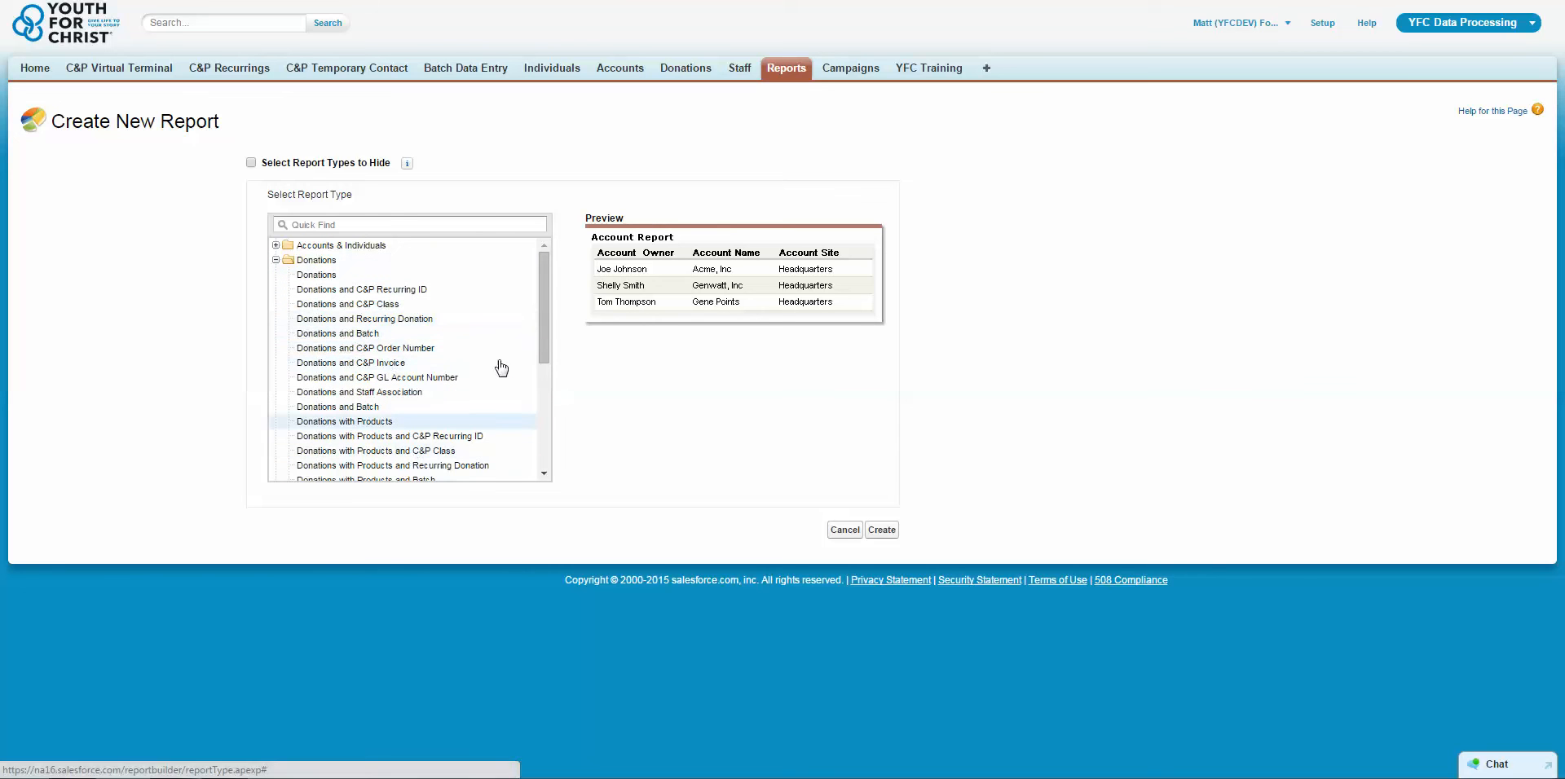
{"action": "scroll", "coordinate": [545, 325], "scroll_direction": "down", "scroll_amount": 3}
{"action": "scroll", "coordinate": [549, 421], "scroll_direction": "down", "scroll_amount": 2}
{"action": "left_click_drag", "start_coordinate": [548, 402], "coordinate": [545, 287]}
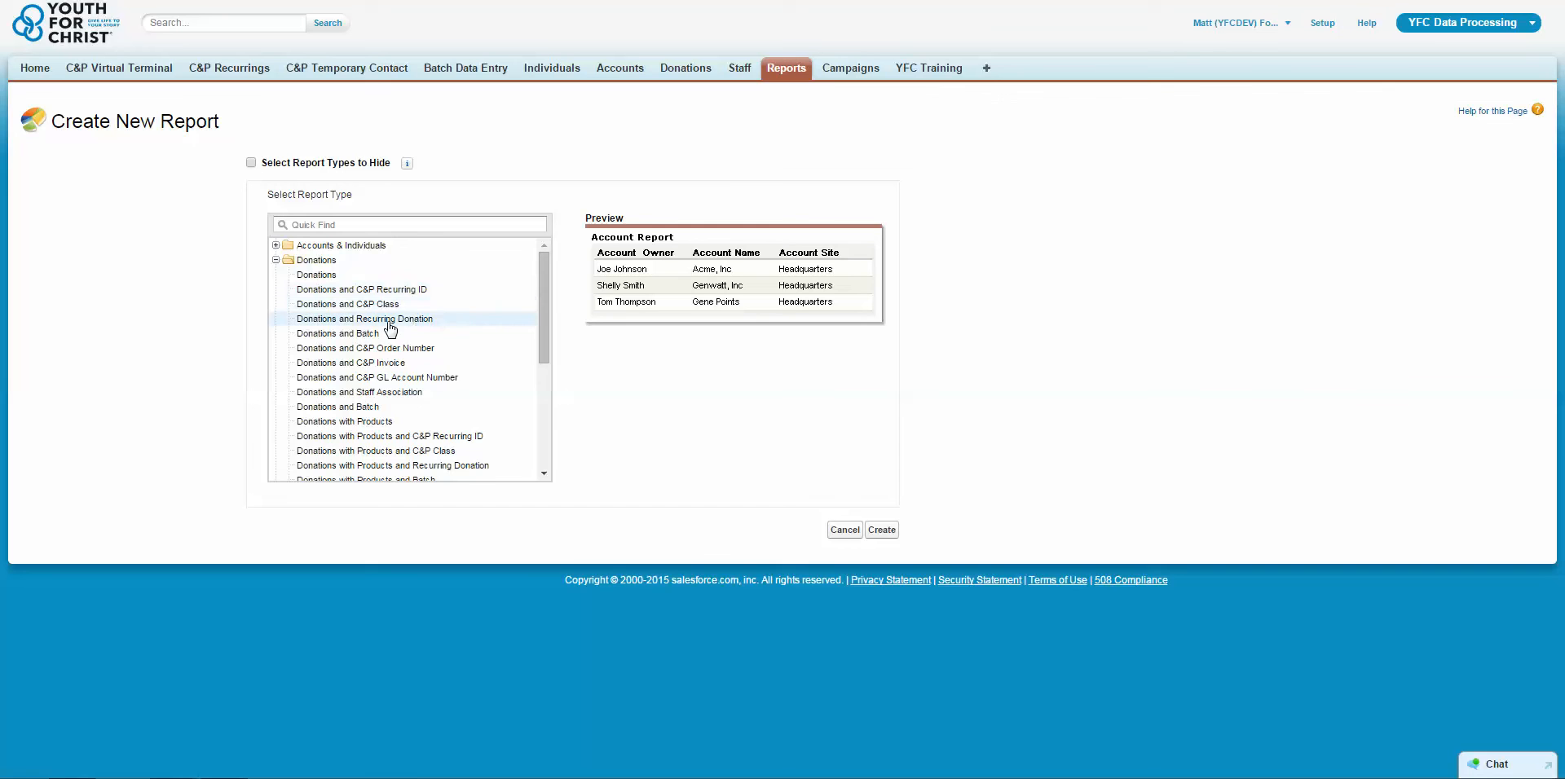
Create the new report with the Individuals & Accounts report type from the Accounts & Individuals category.
{"action": "left_click", "coordinate": [276, 245]}
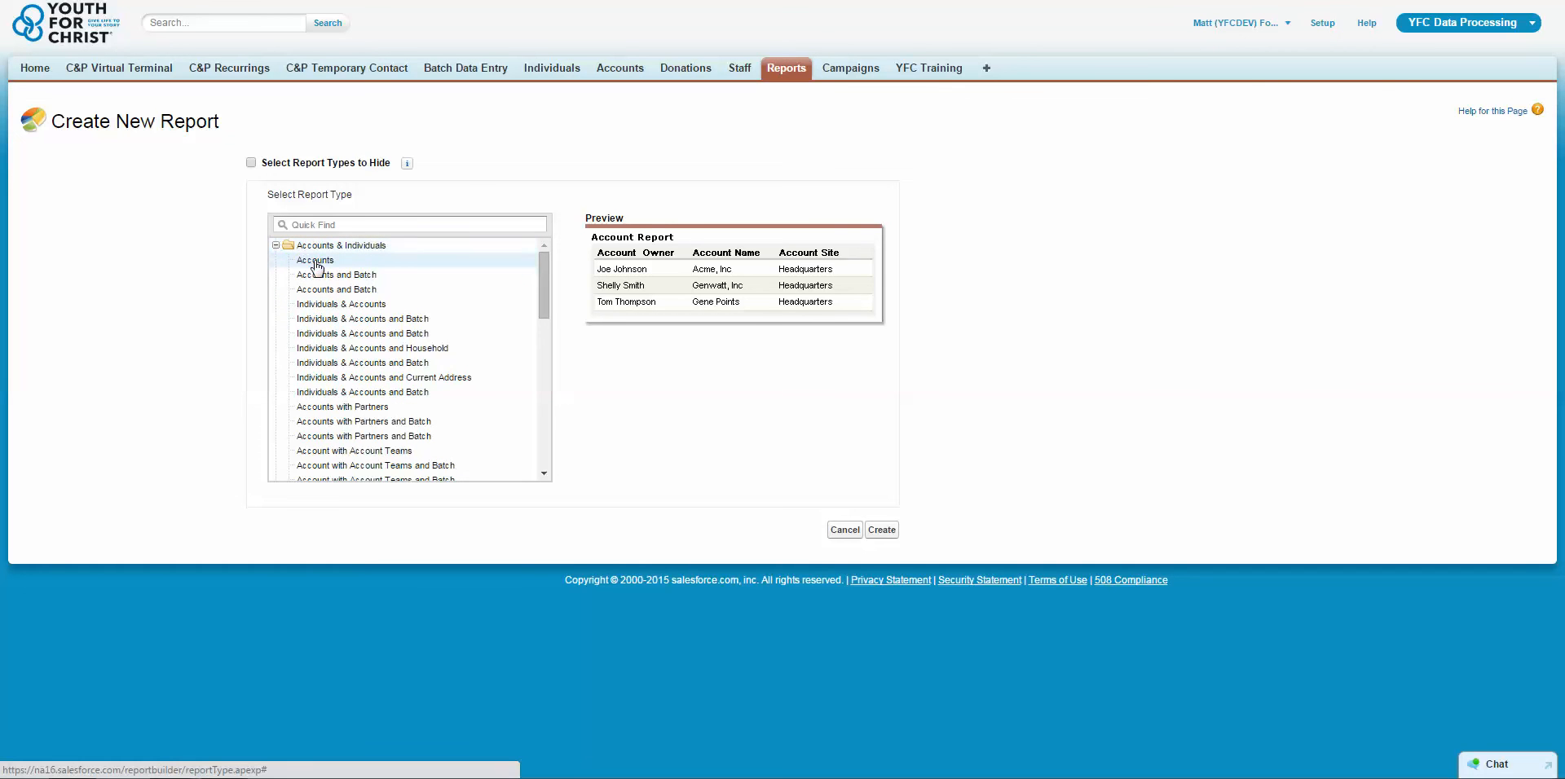
{"action": "left_click", "coordinate": [322, 306]}
{"action": "left_click", "coordinate": [882, 530]}
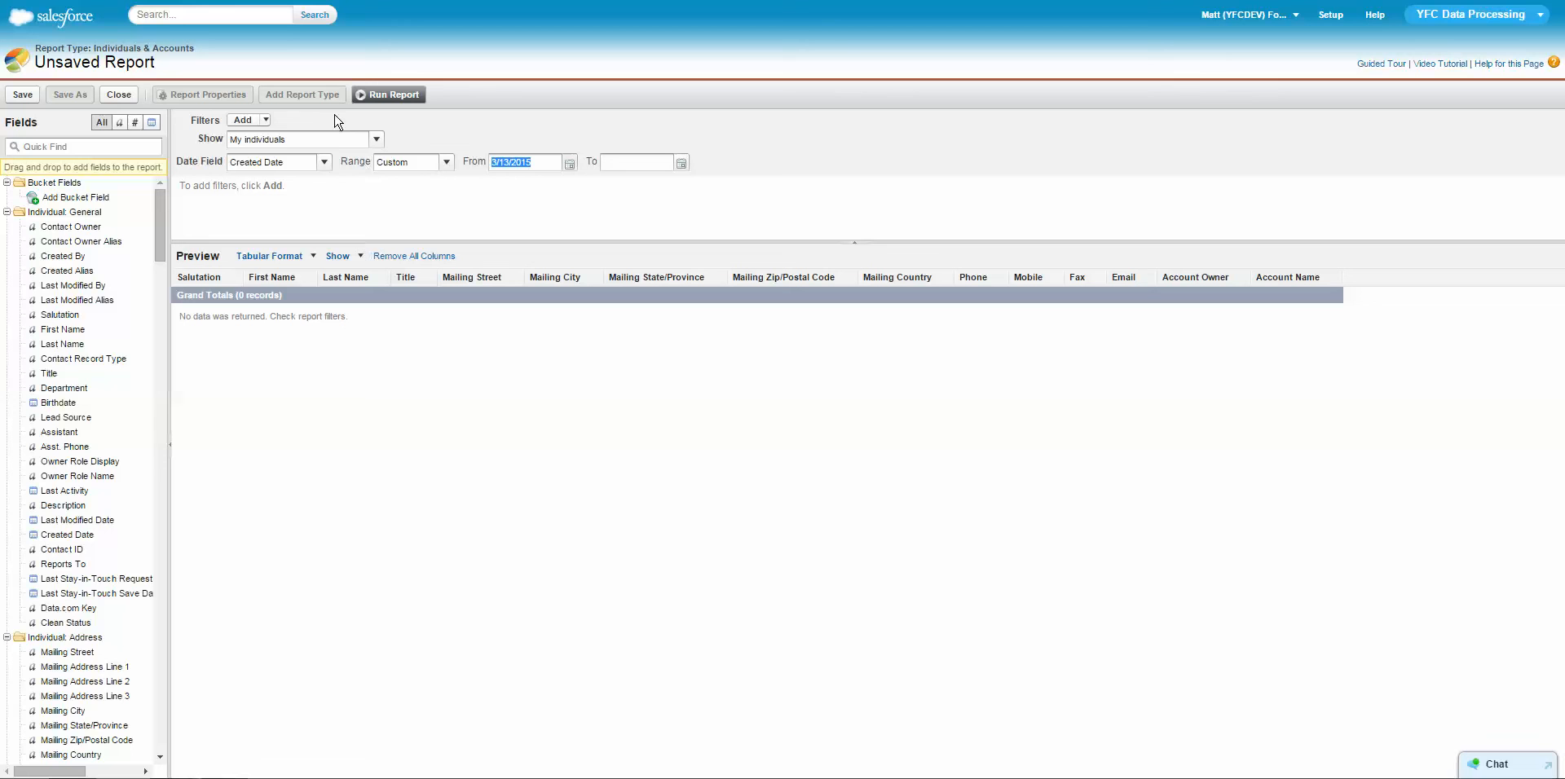
Set the new report to show All accounts with a Created Date range of All Time.
{"action": "double_click", "coordinate": [279, 150]}
{"action": "left_click", "coordinate": [458, 140]}
{"action": "left_click", "coordinate": [377, 144]}
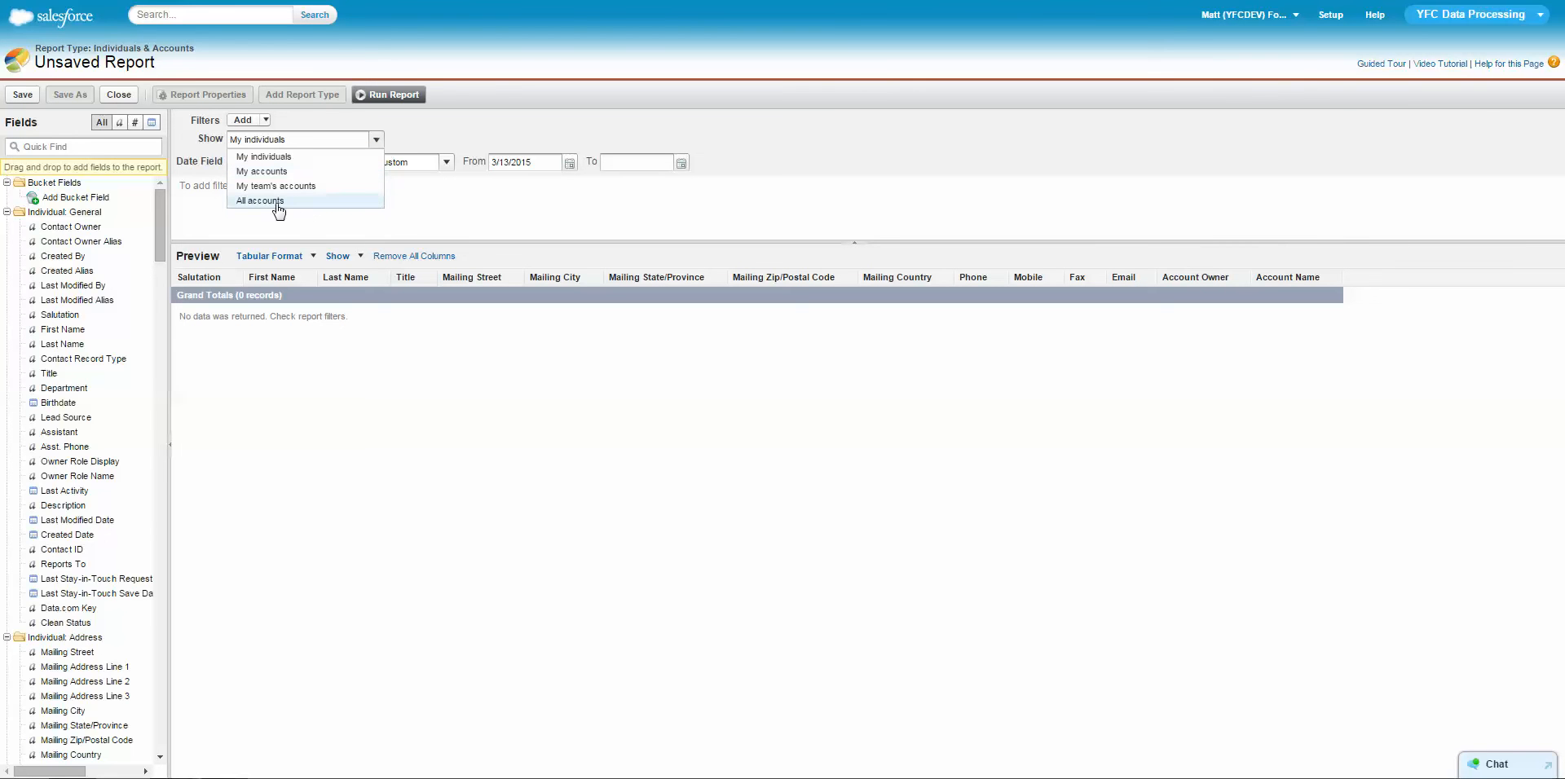
{"action": "left_click", "coordinate": [298, 204]}
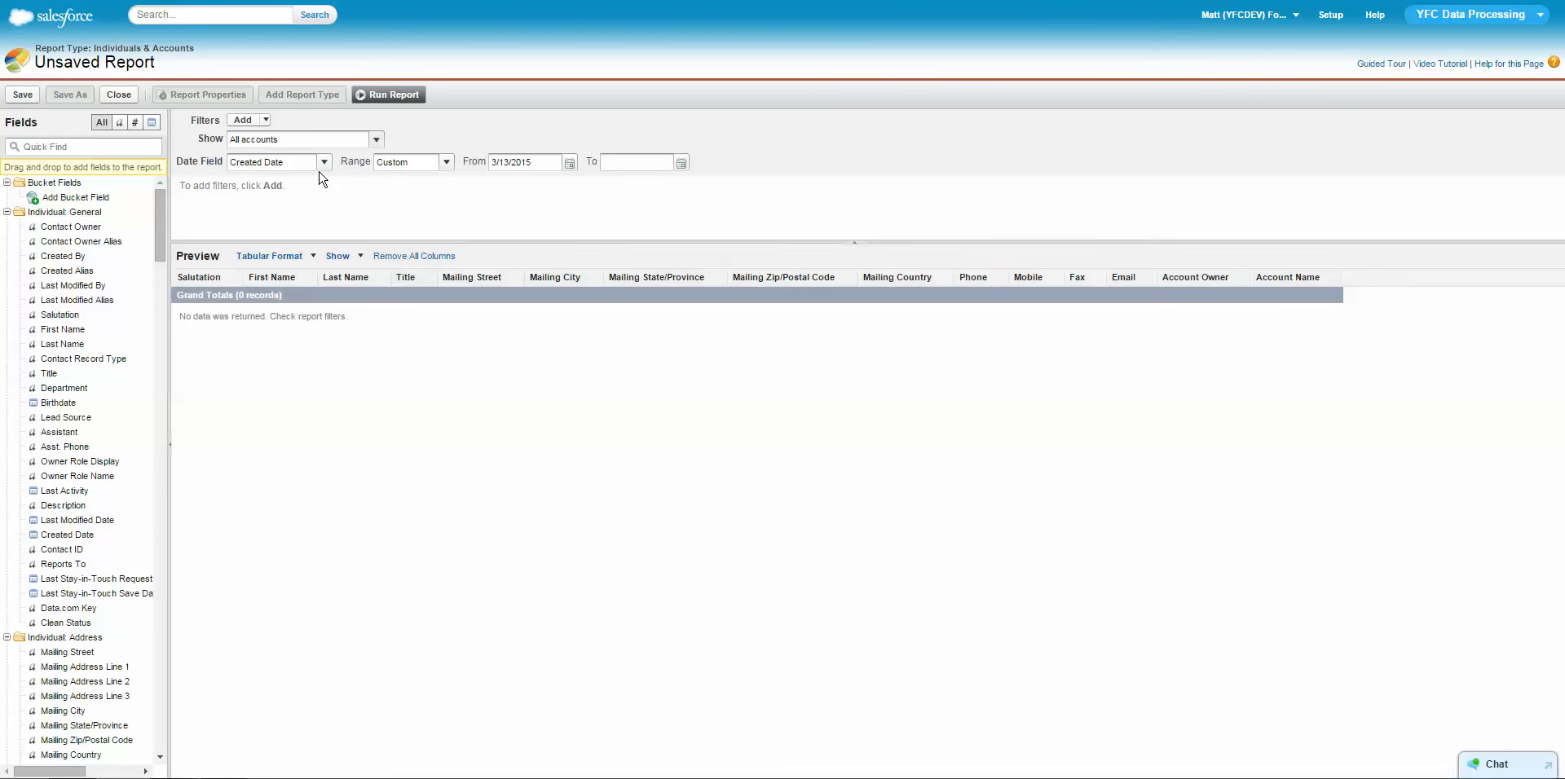
{"action": "left_click", "coordinate": [446, 162]}
{"action": "left_click", "coordinate": [432, 180]}
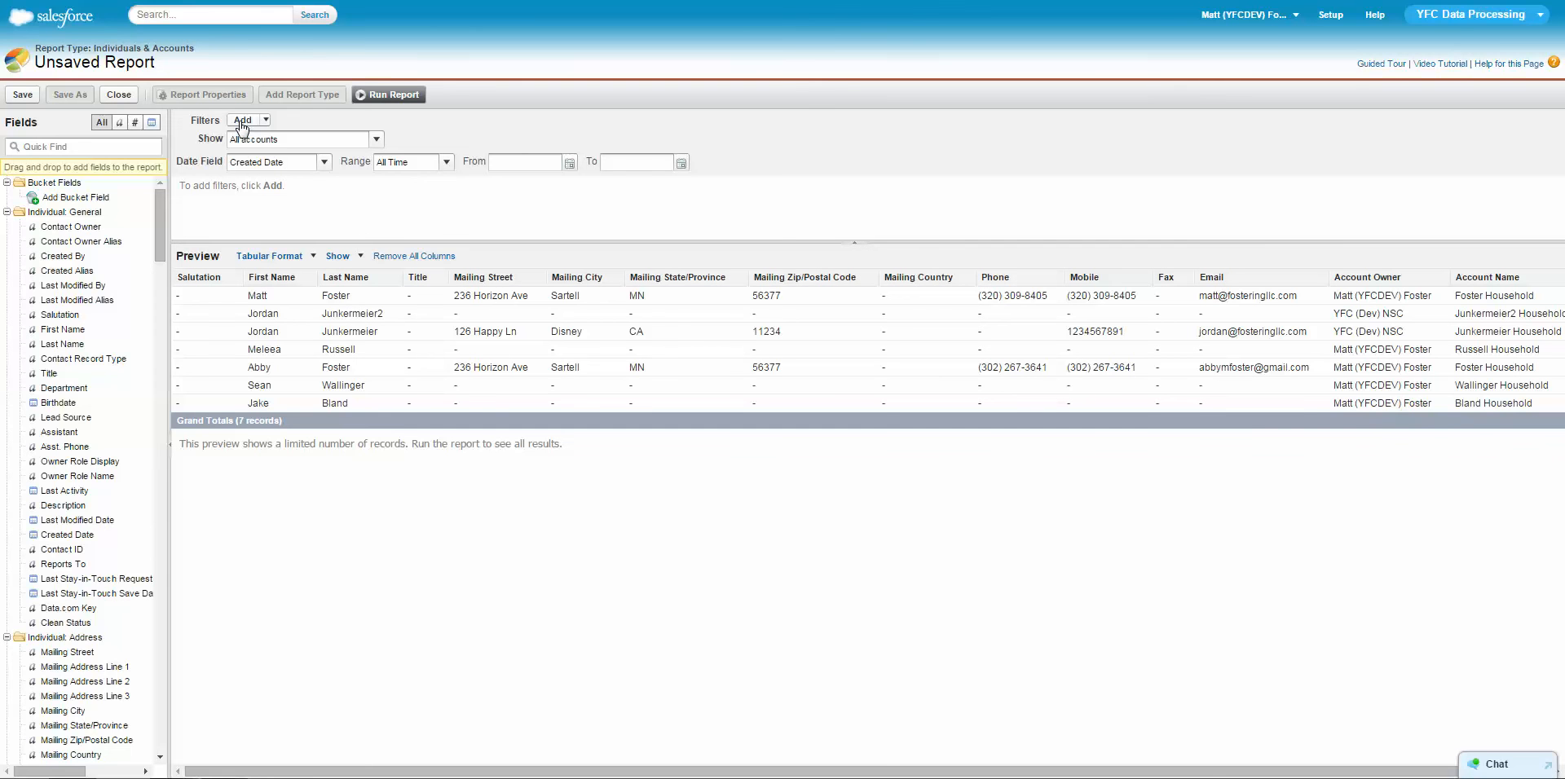
Add a report filter for Monthly Support? Amount not equal to 0.
{"action": "left_click", "coordinate": [240, 122]}
{"action": "type", "text": "month"}
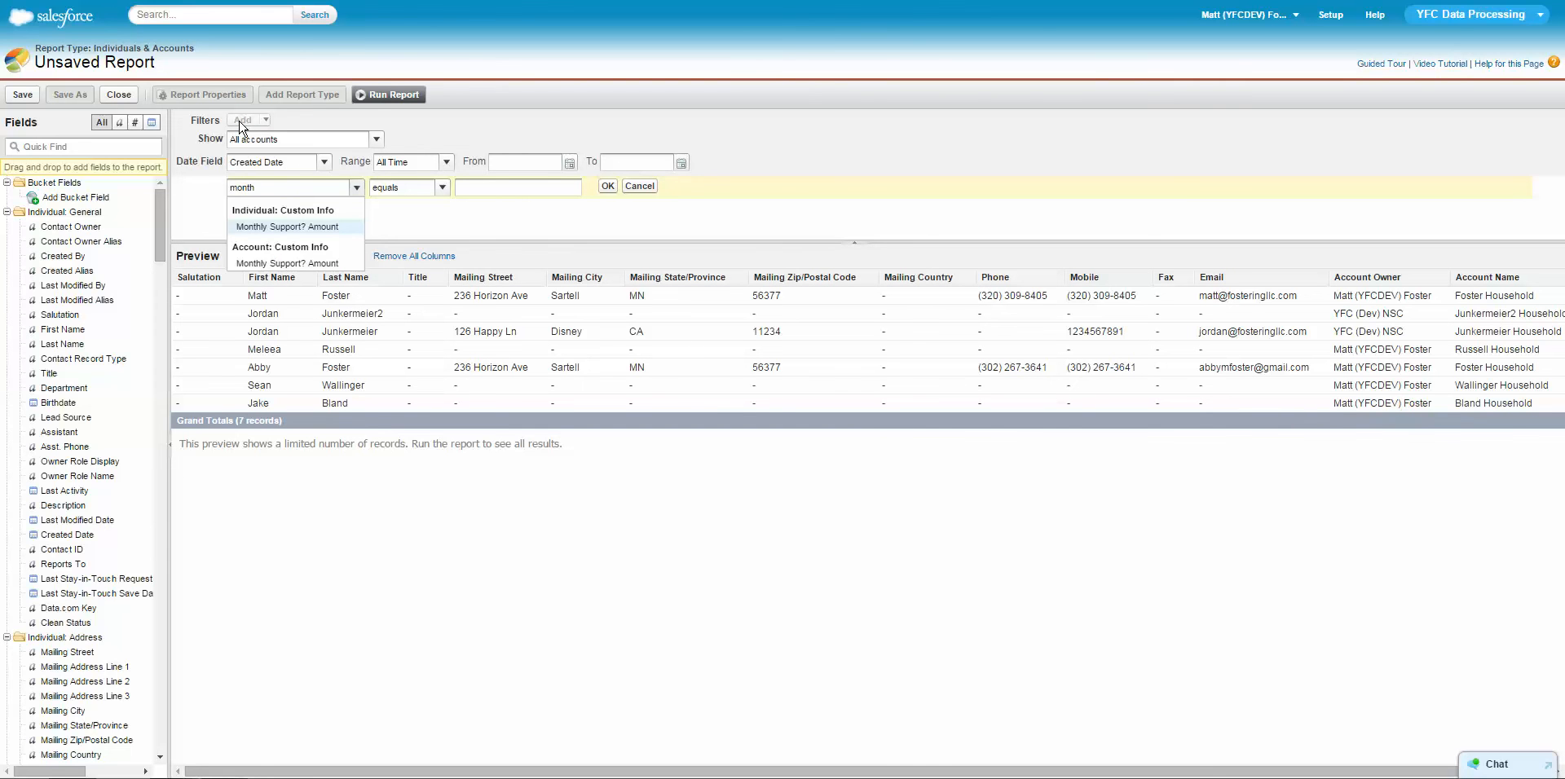
{"action": "key", "text": "Return"}
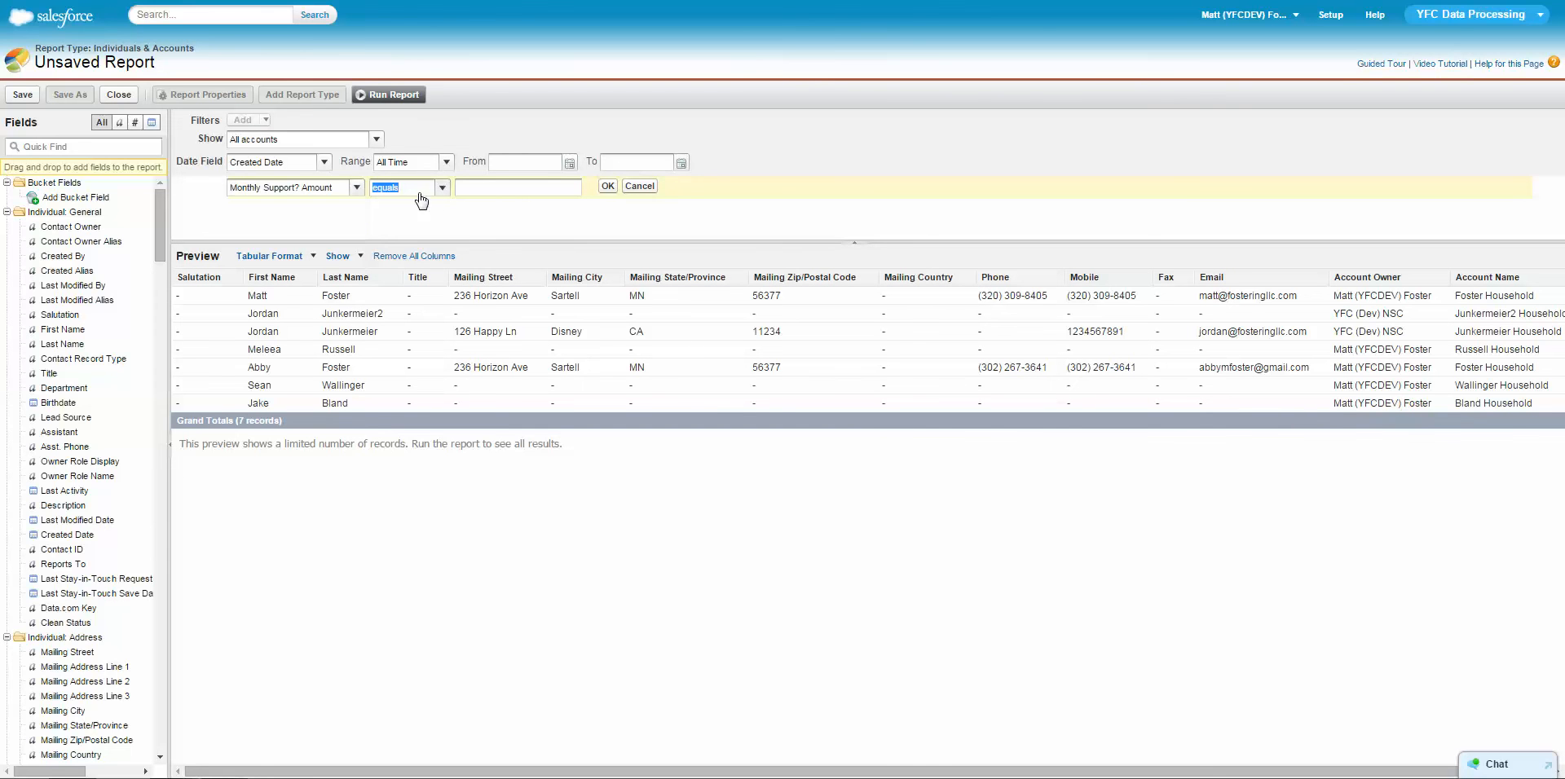
{"action": "left_click", "coordinate": [441, 189]}
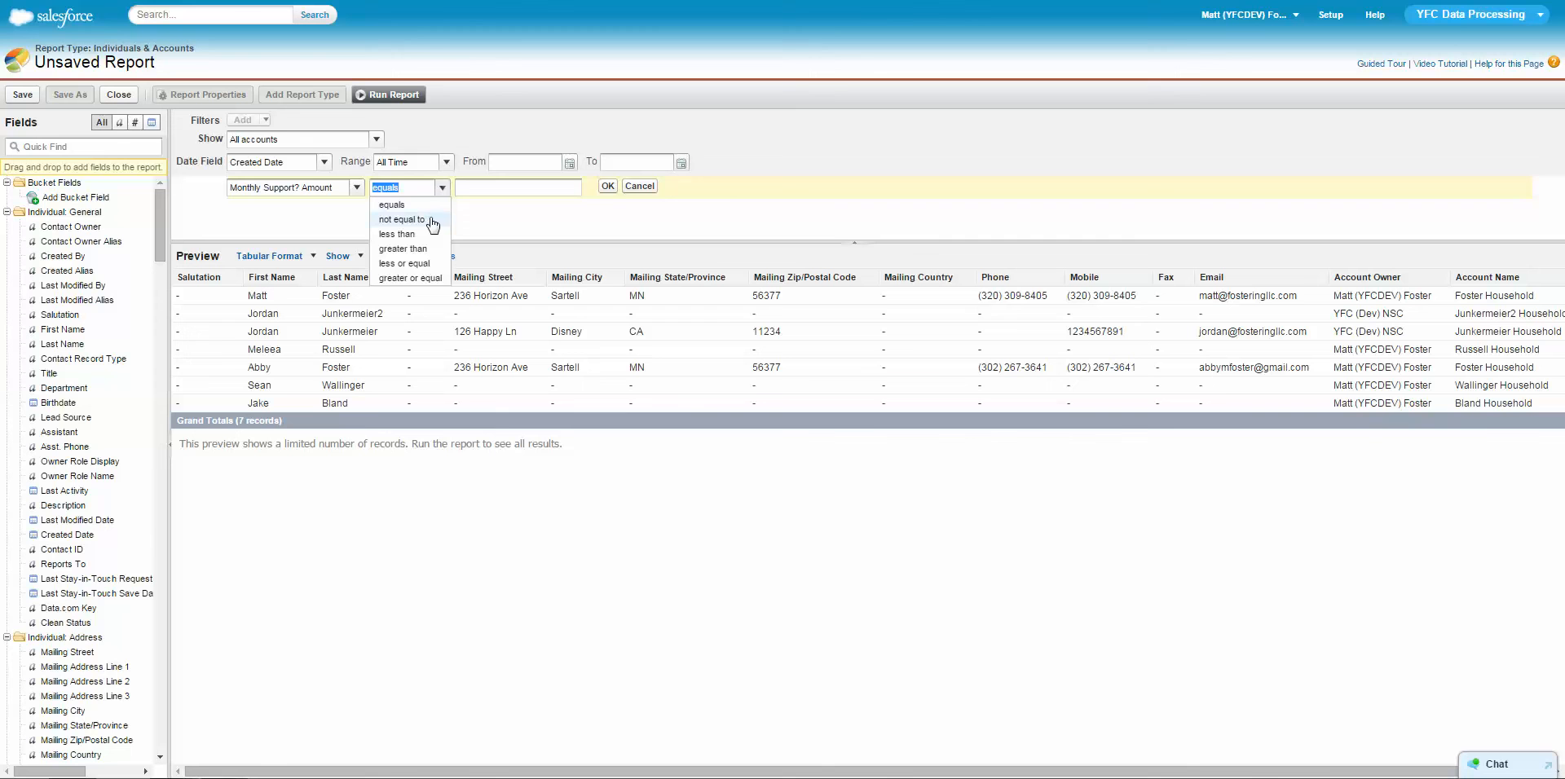
{"action": "left_click", "coordinate": [402, 219]}
{"action": "left_click", "coordinate": [464, 186]}
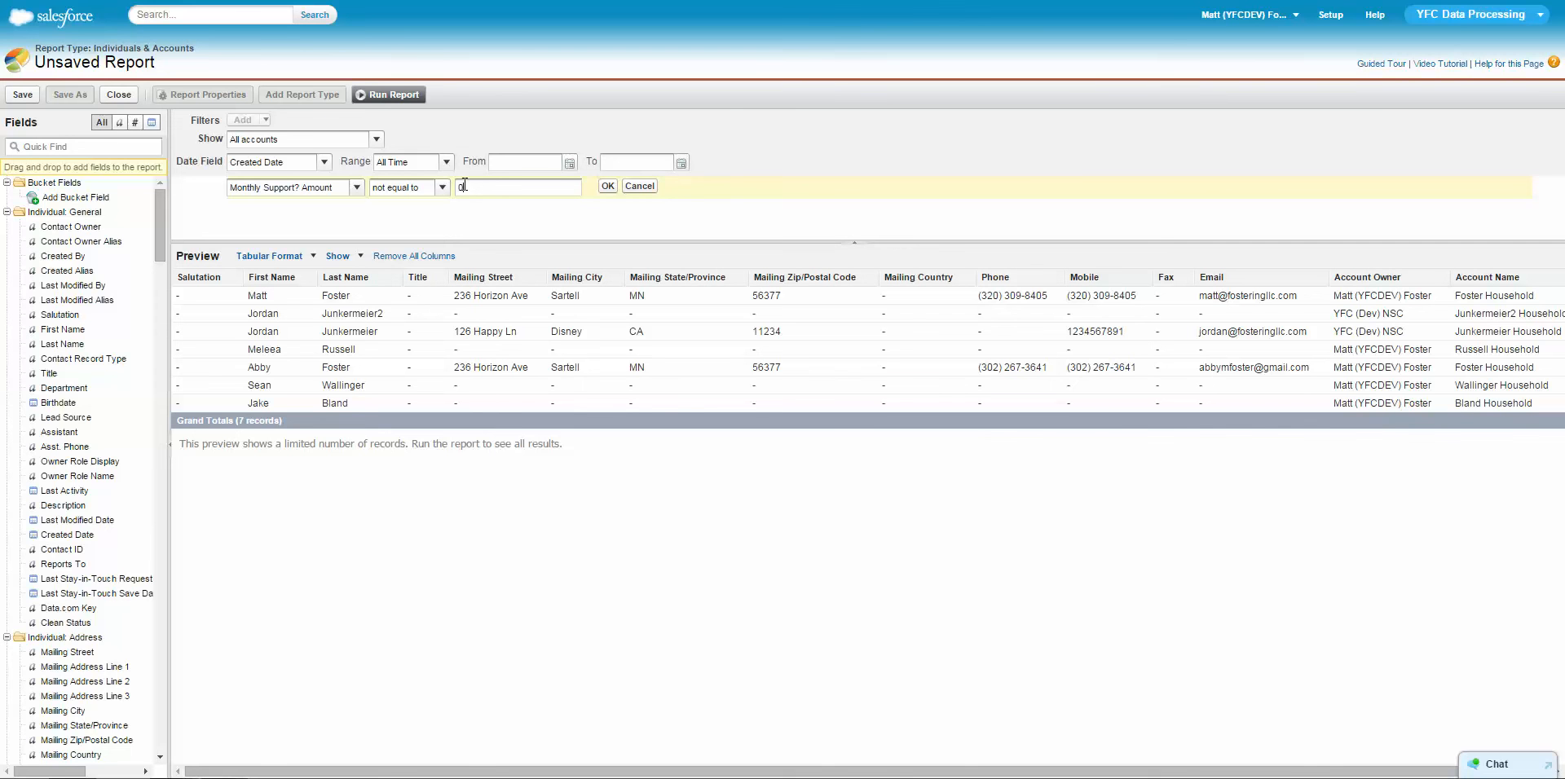
{"action": "type", "text": "0"}
{"action": "left_click", "coordinate": [608, 187]}
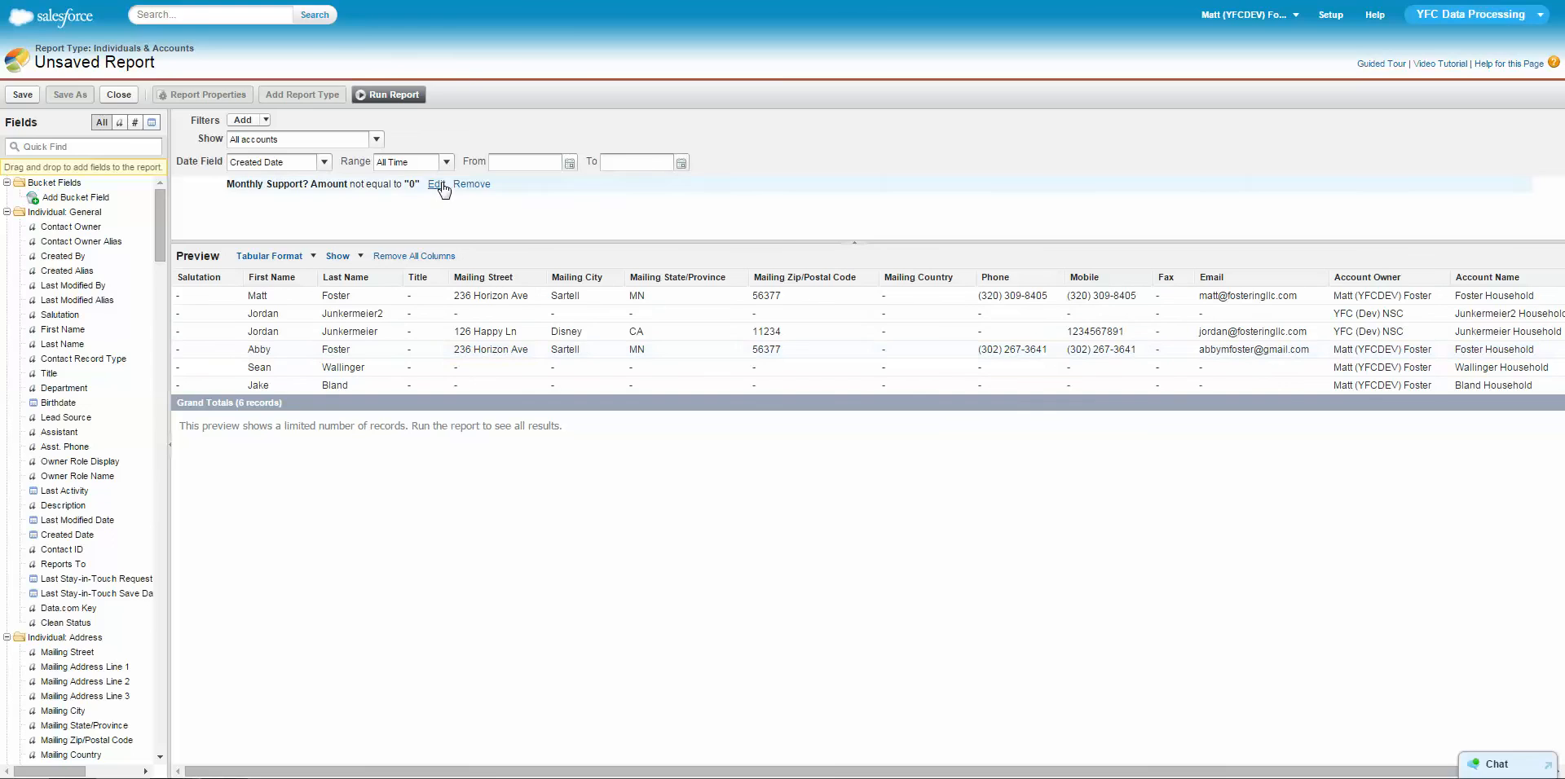
Change the Monthly Support? Amount filter to not equal to a blank value.
{"action": "left_click", "coordinate": [437, 186]}
{"action": "left_click", "coordinate": [441, 189]}
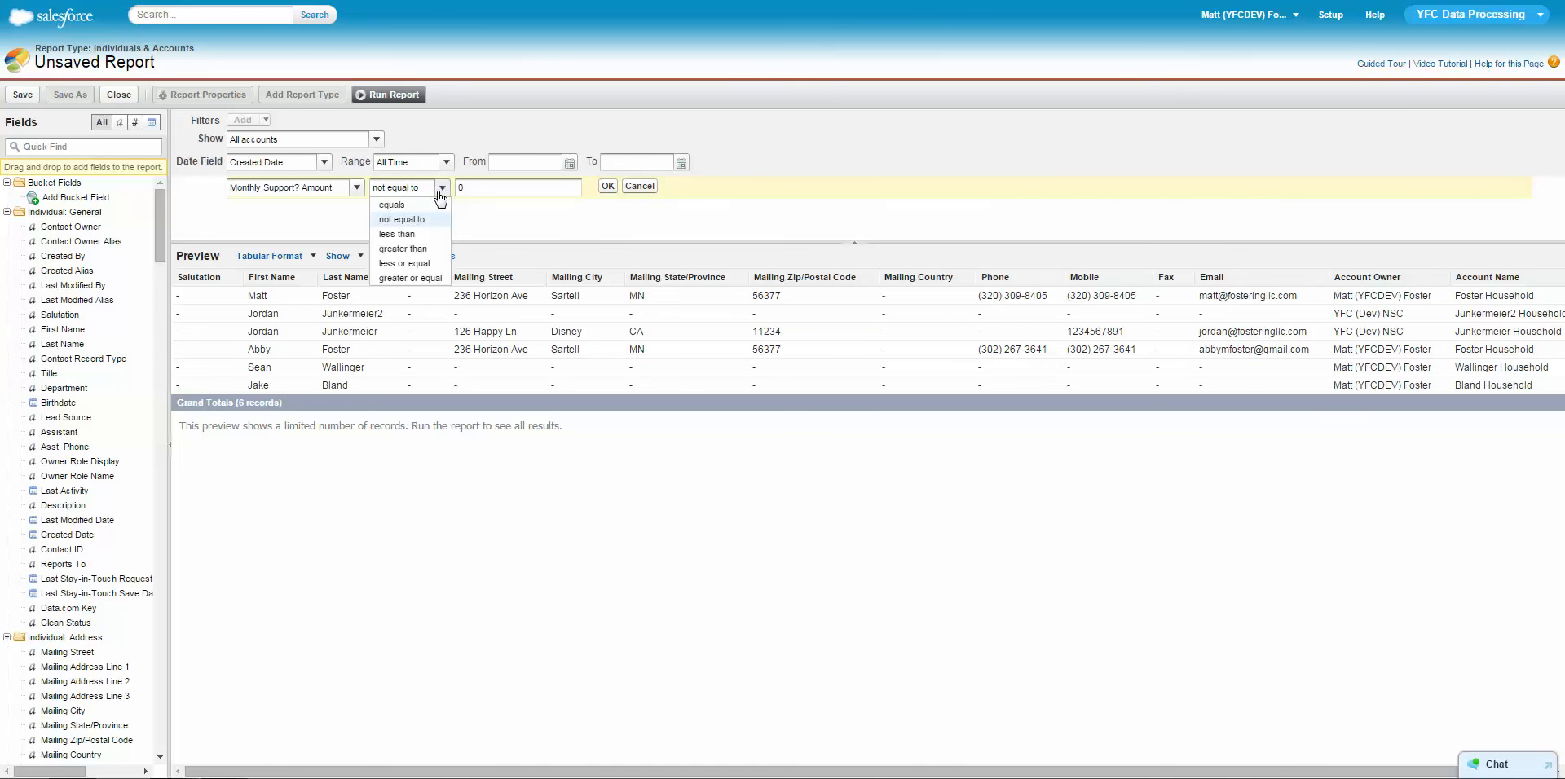
{"action": "left_click", "coordinate": [433, 220]}
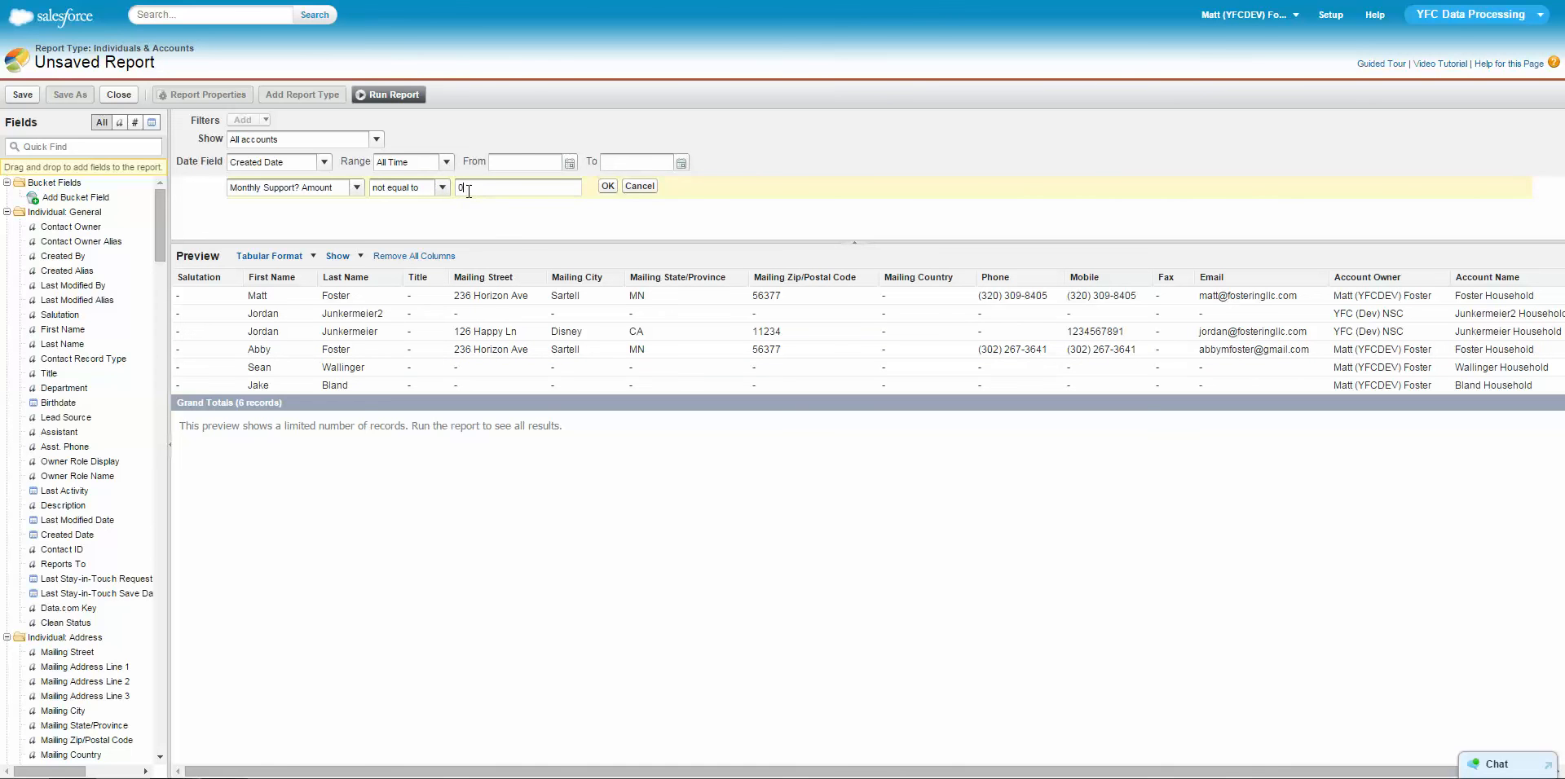
{"action": "left_click", "coordinate": [606, 187]}
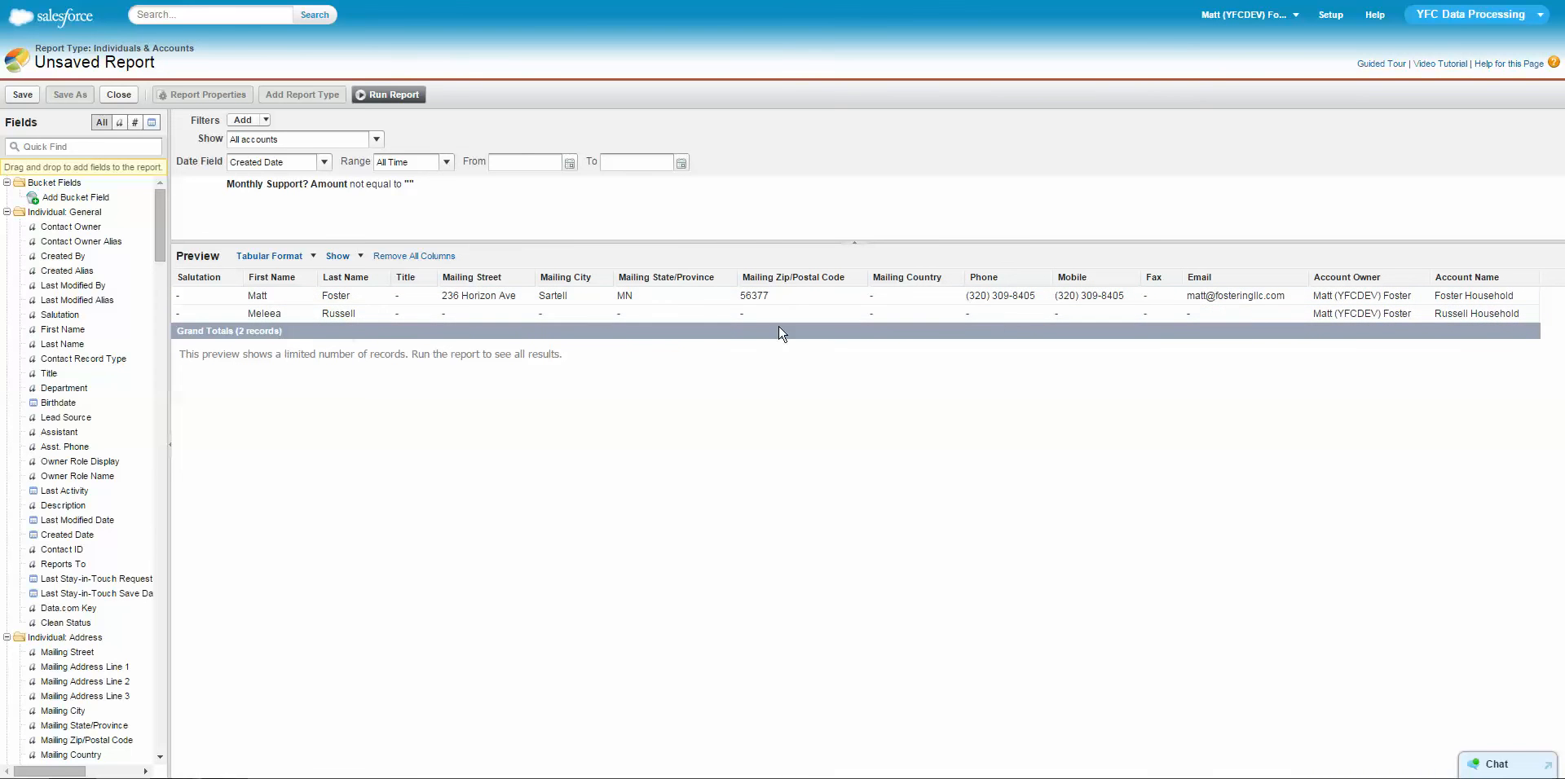
Find the Monthly Support? Amount field under Individual: Custom Info and add it as the report's last column.
{"action": "left_click", "coordinate": [39, 148]}
{"action": "type", "text": "month"}
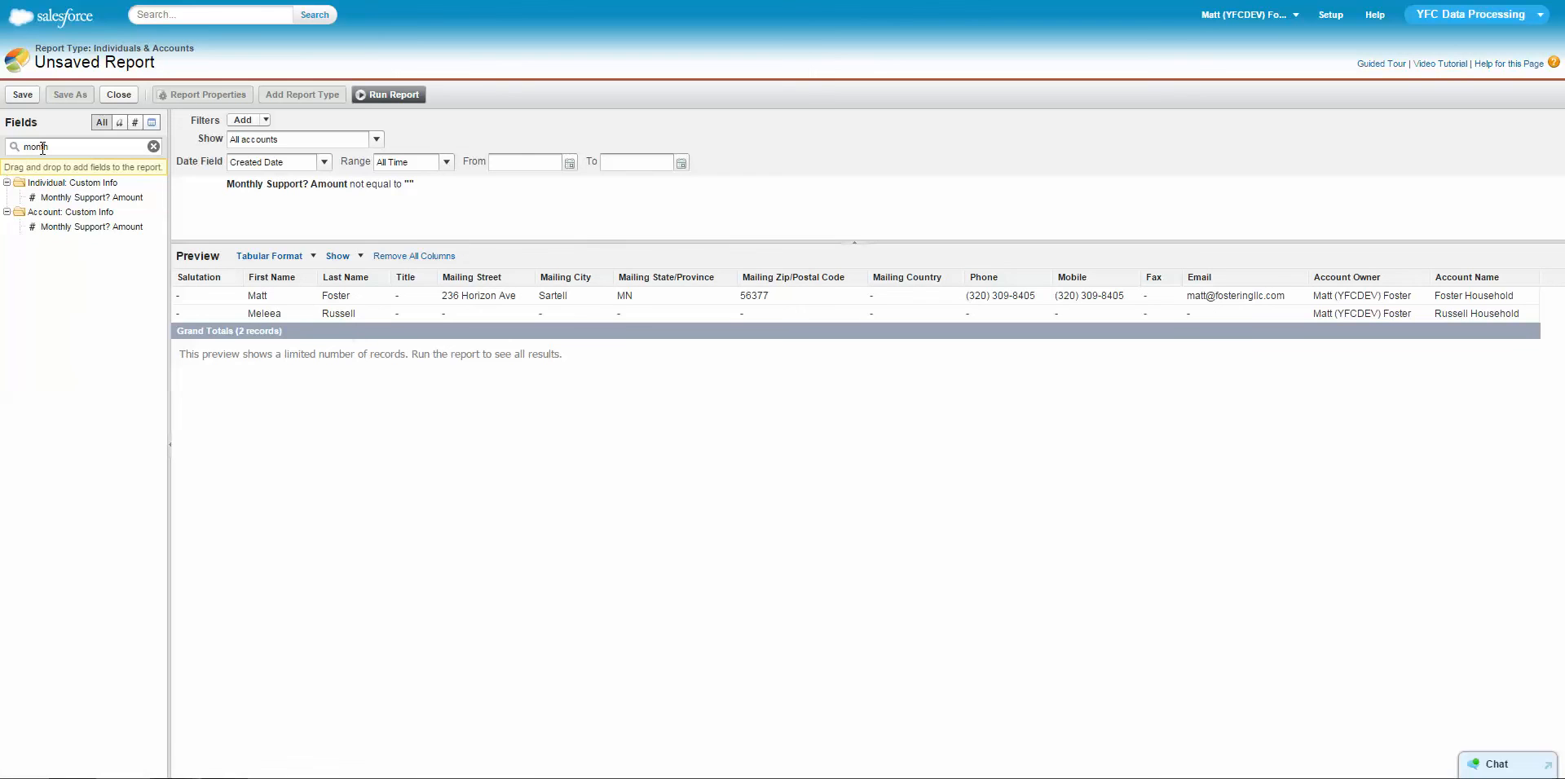
{"action": "left_click_drag", "start_coordinate": [85, 198], "coordinate": [1455, 286]}
Remove the Account Name and Account Owner columns from the report.
{"action": "left_click", "coordinate": [1530, 277]}
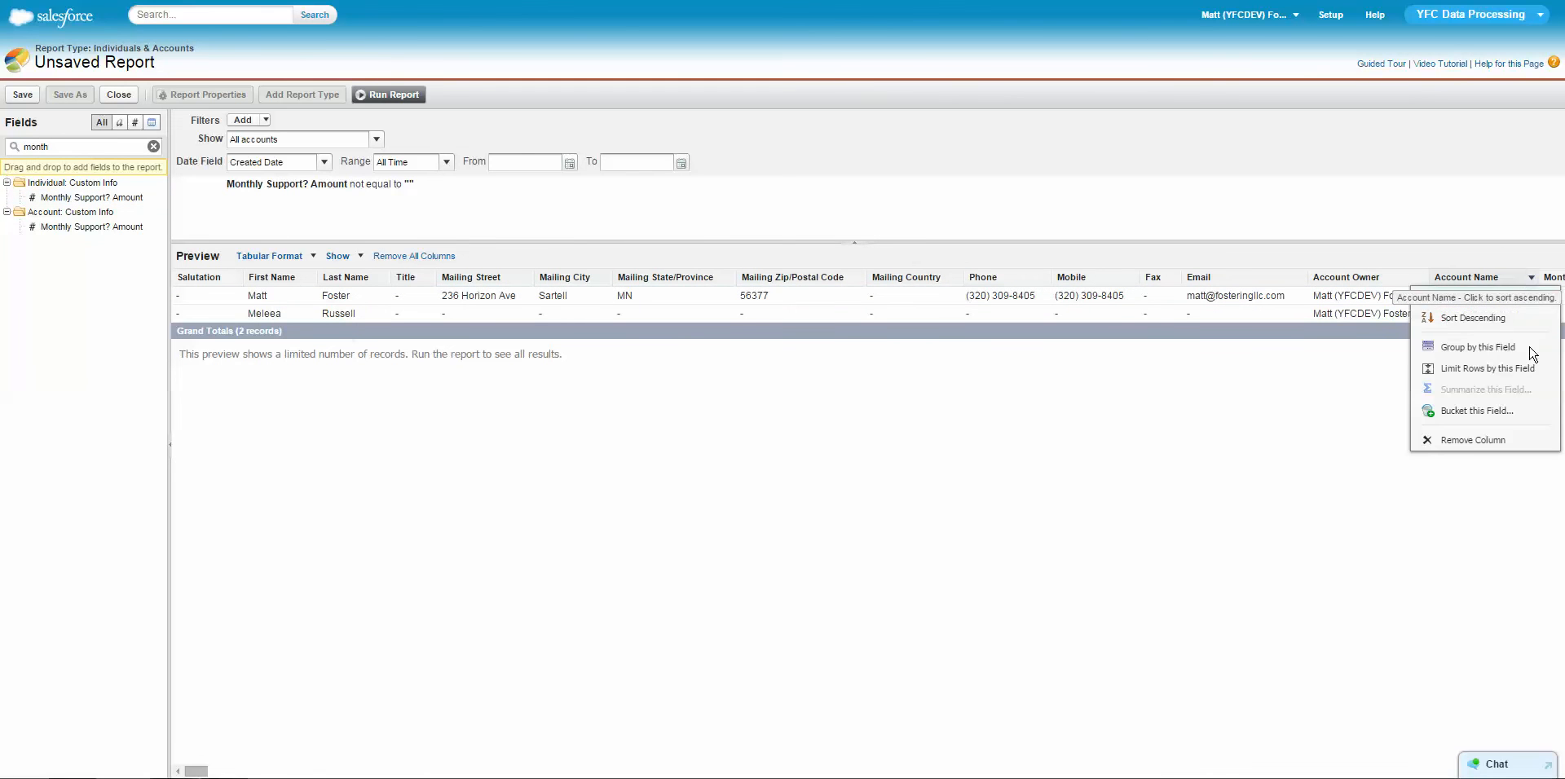
{"action": "left_click", "coordinate": [1467, 441]}
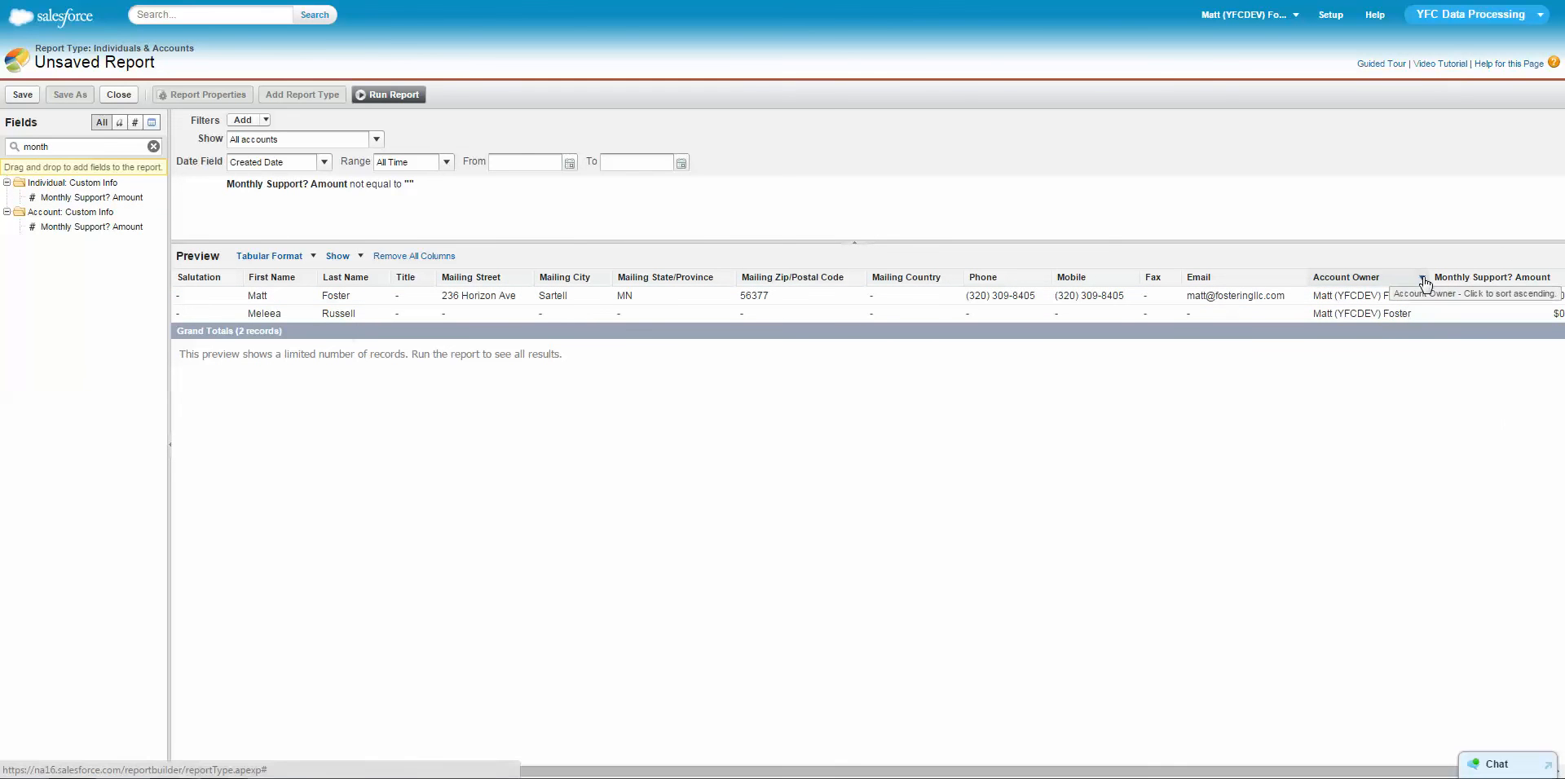
{"action": "left_click", "coordinate": [1423, 277]}
{"action": "left_click", "coordinate": [1467, 440]}
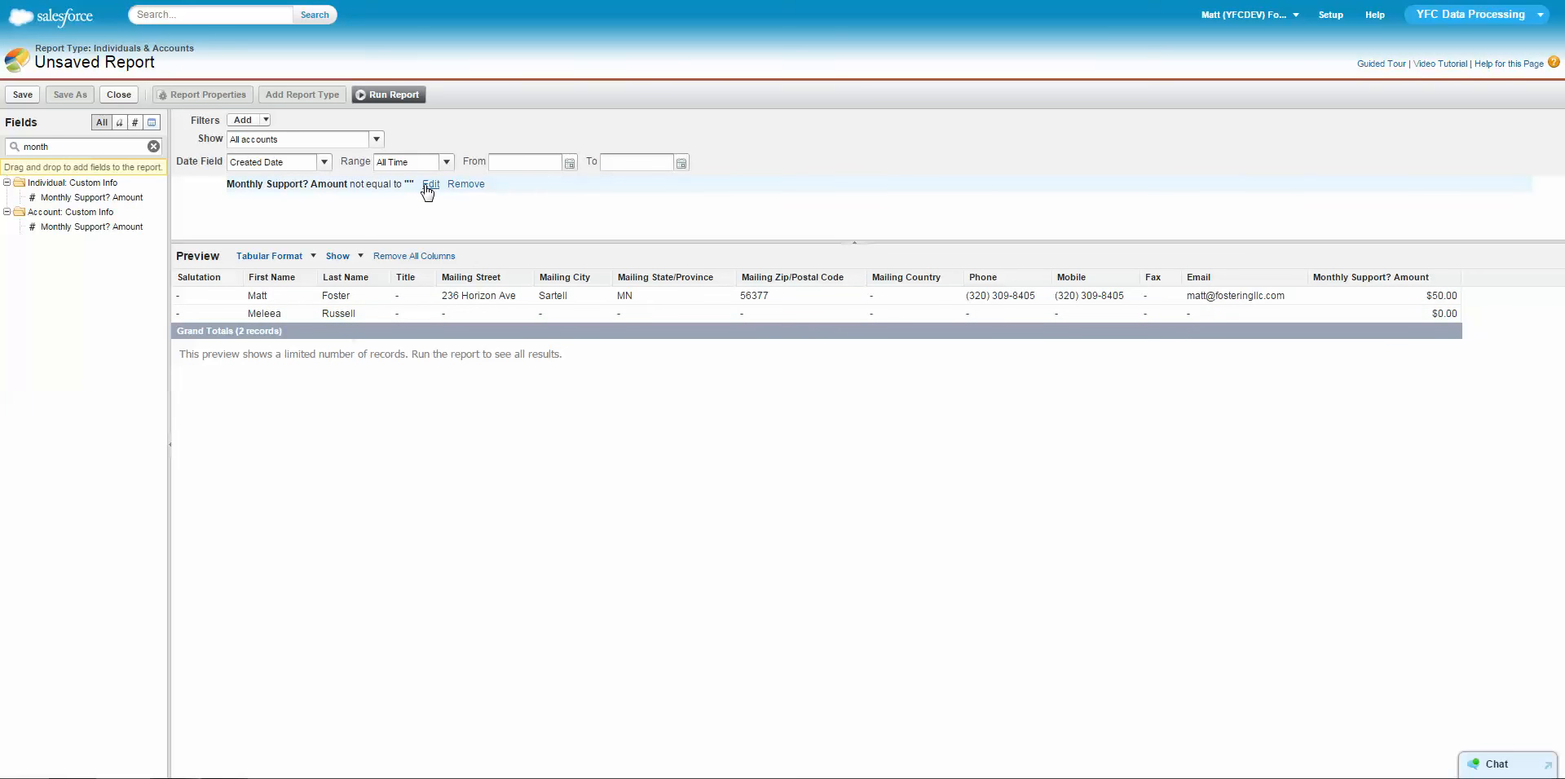
Change the Monthly Support? Amount filter to greater or equal 1.
{"action": "left_click", "coordinate": [430, 185]}
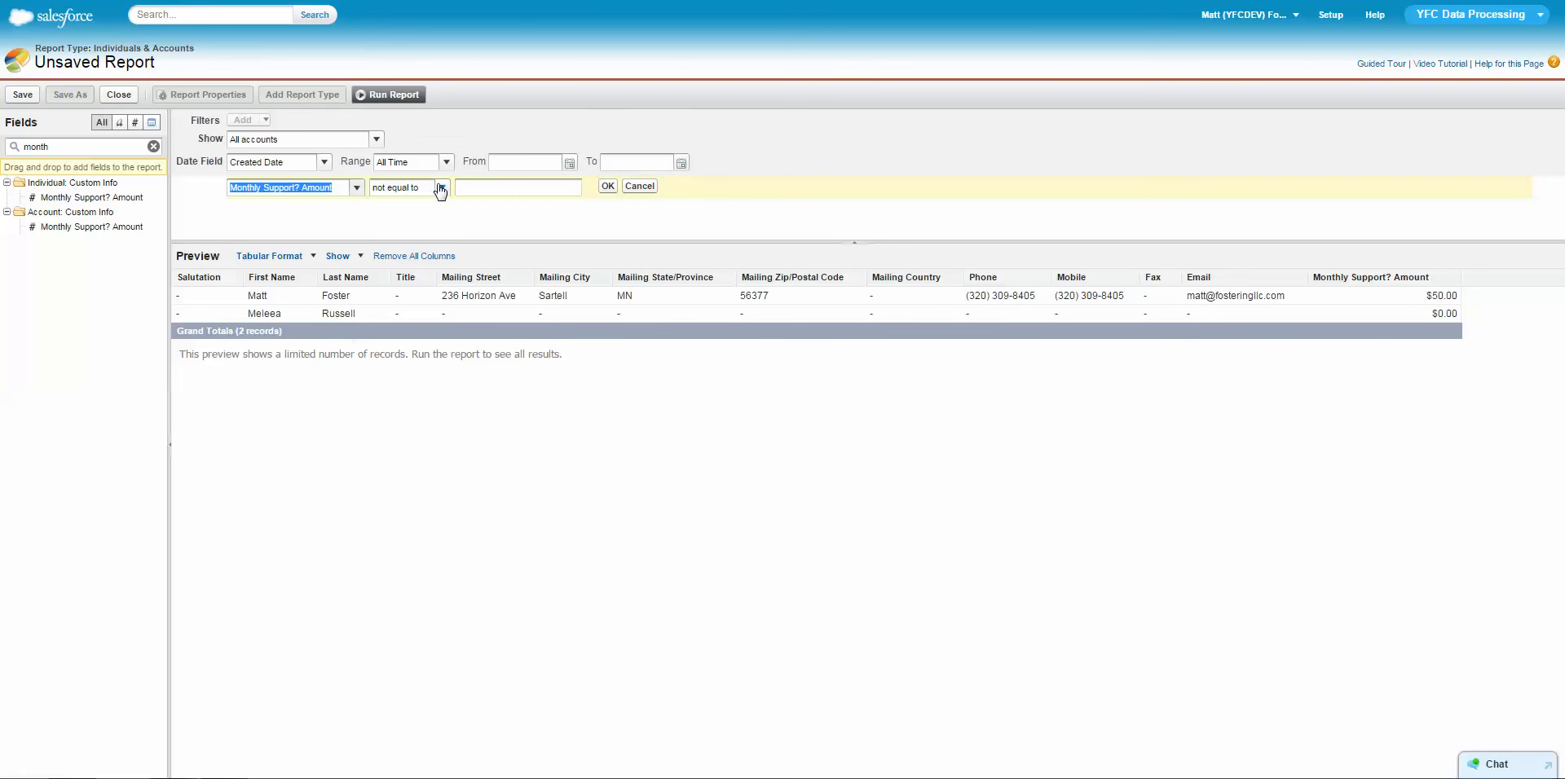
{"action": "left_click", "coordinate": [441, 190]}
{"action": "left_click", "coordinate": [432, 248]}
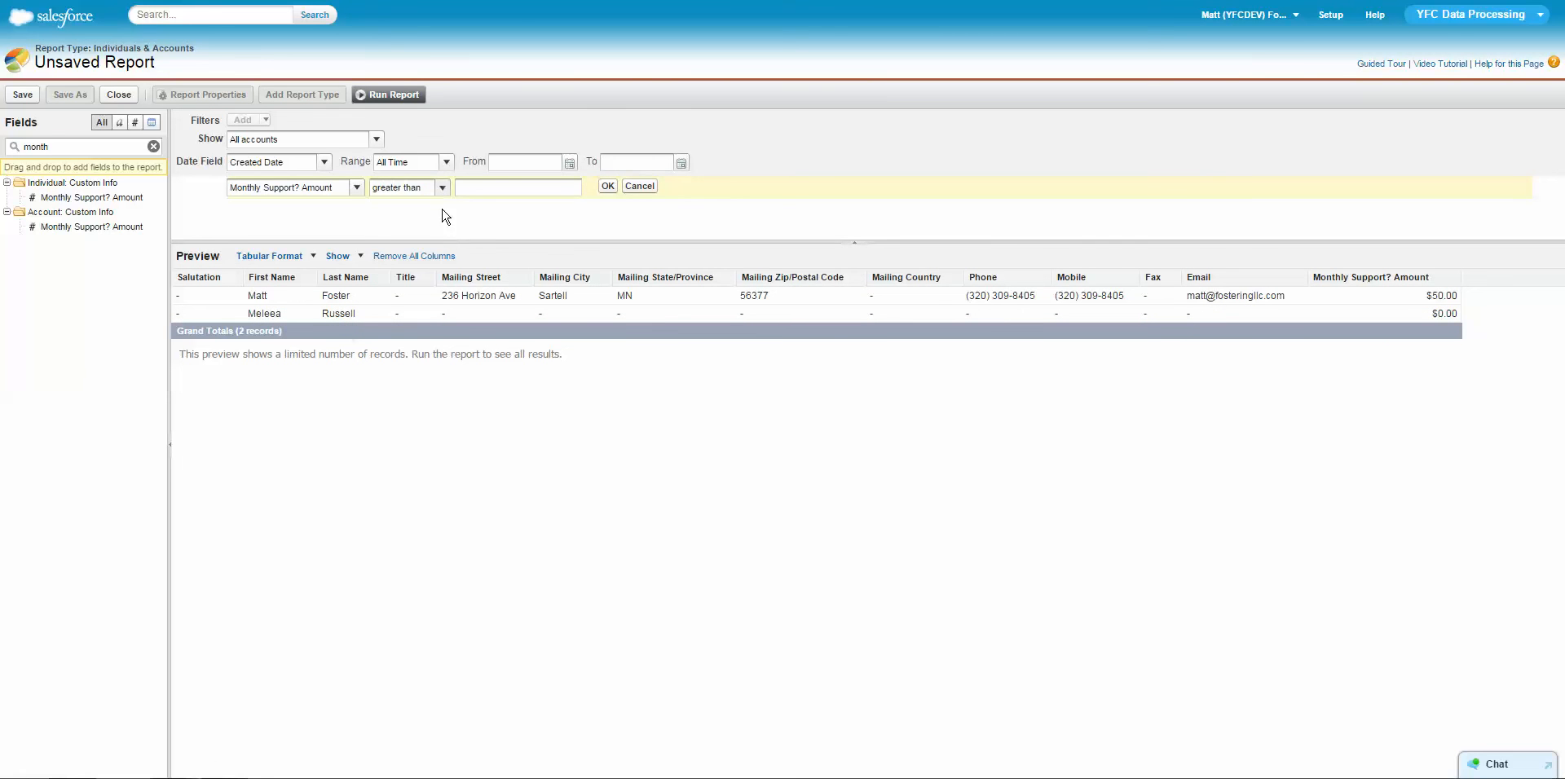
{"action": "left_click", "coordinate": [441, 191]}
{"action": "left_click", "coordinate": [432, 276]}
{"action": "left_click", "coordinate": [608, 187]}
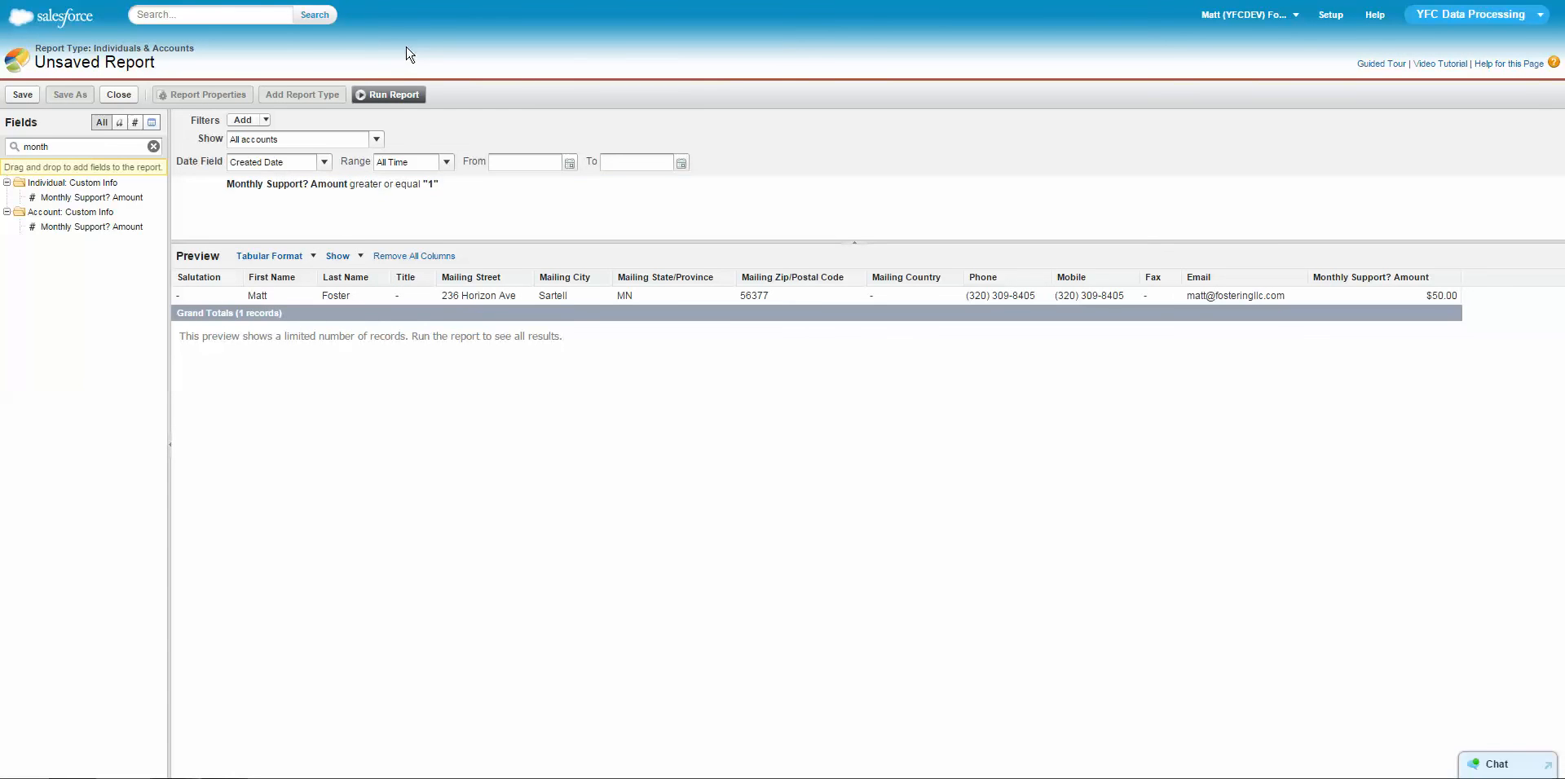
Save the report as All Monthly Support in the My Personal Custom Reports folder and run it.
{"action": "left_click", "coordinate": [23, 95]}
{"action": "type", "text": "All Monthly Support"}
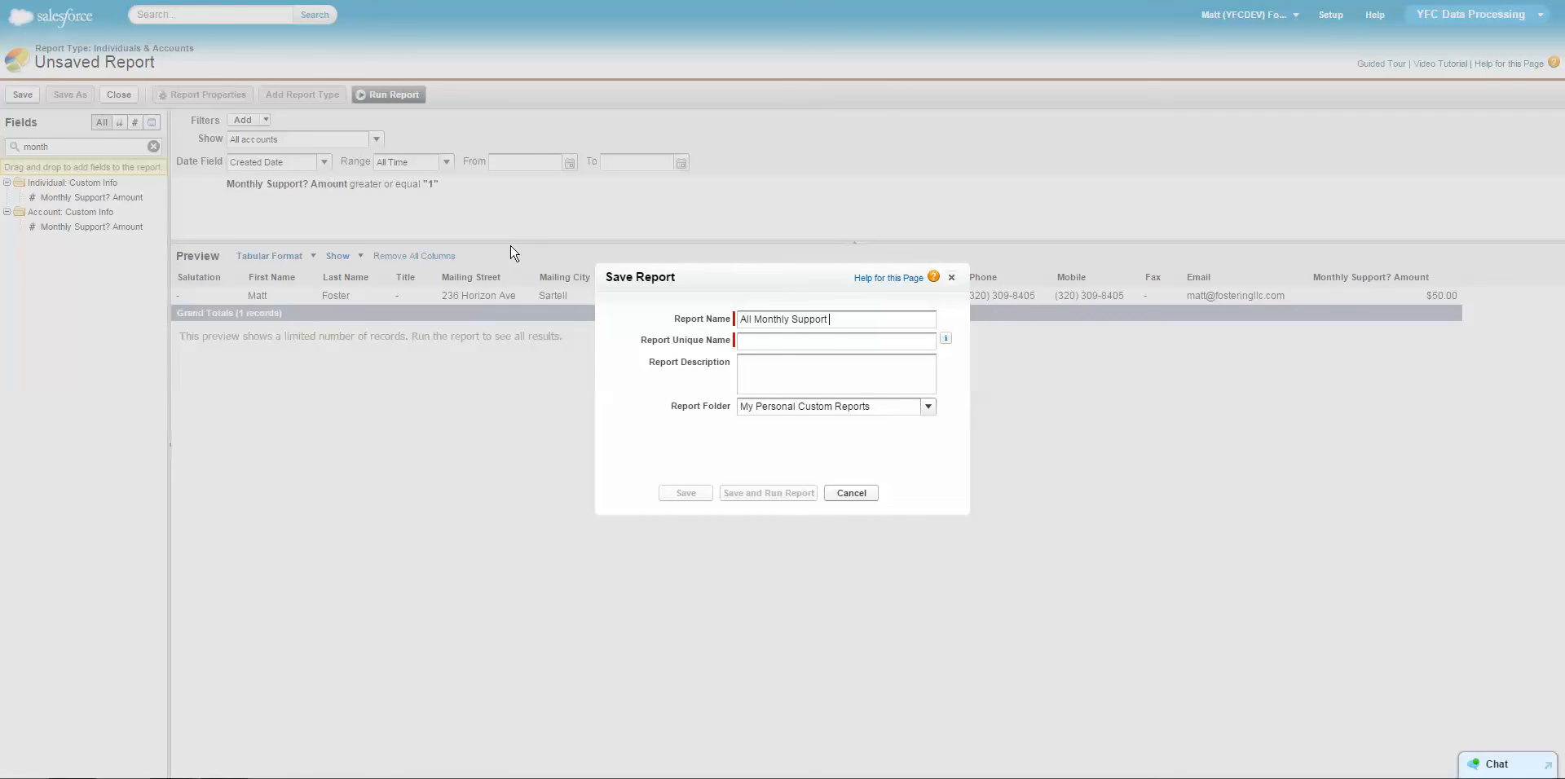
{"action": "left_click", "coordinate": [838, 383]}
{"action": "left_click", "coordinate": [773, 494]}
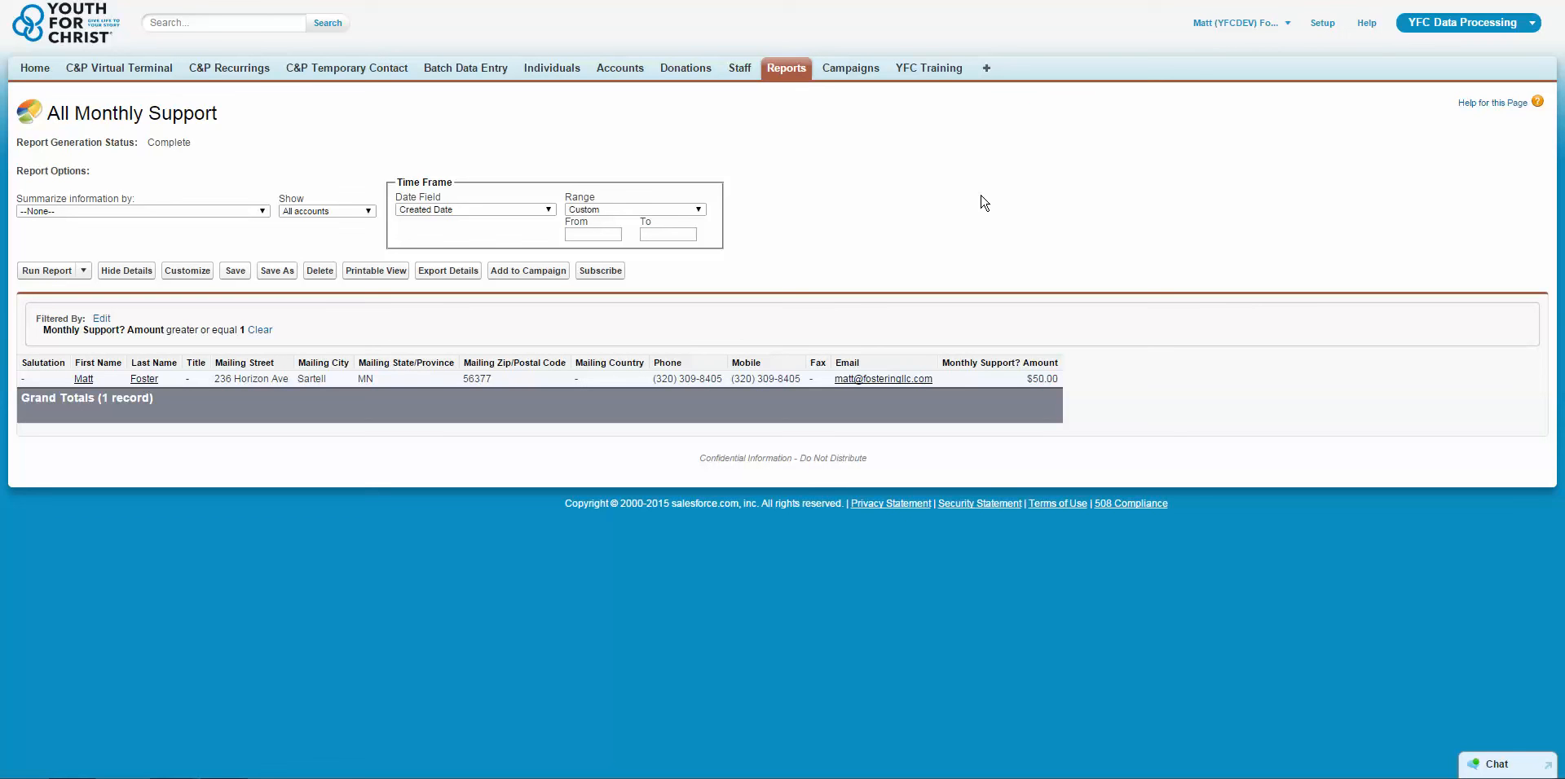
Return to Reports & Dashboards and open the choices for creating a new folder.
{"action": "left_click", "coordinate": [787, 74]}
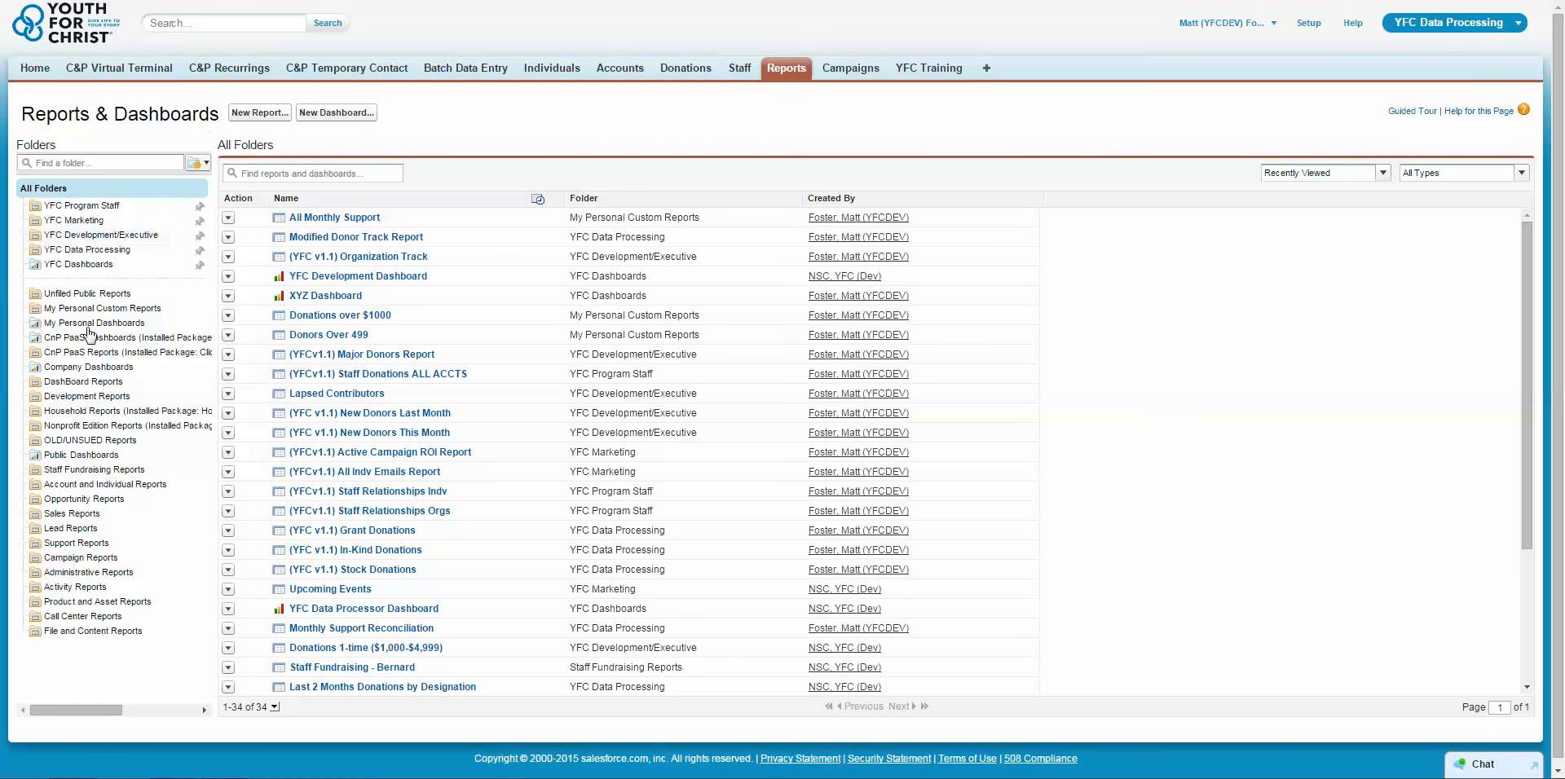
{"action": "left_click", "coordinate": [196, 164]}
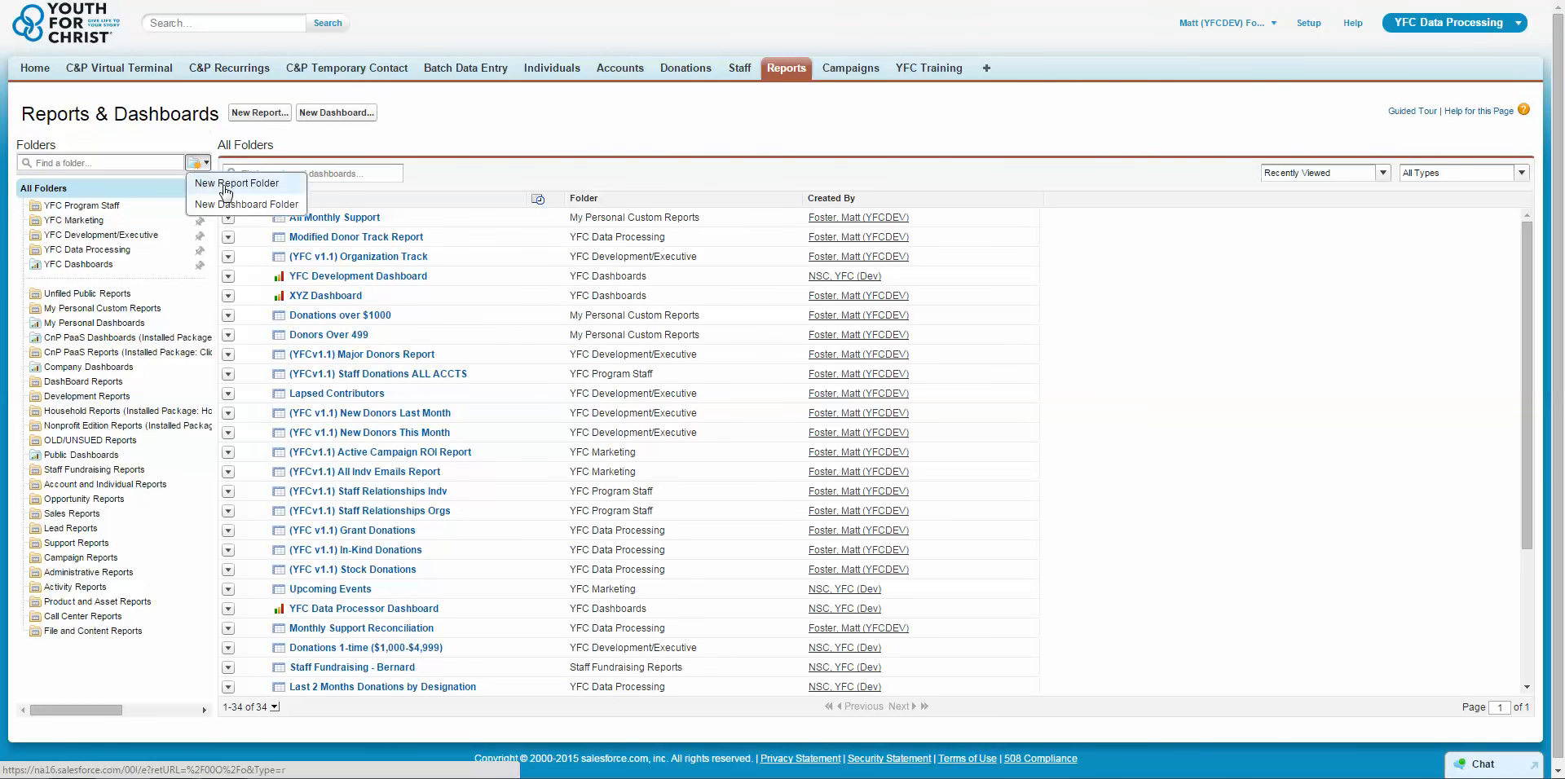